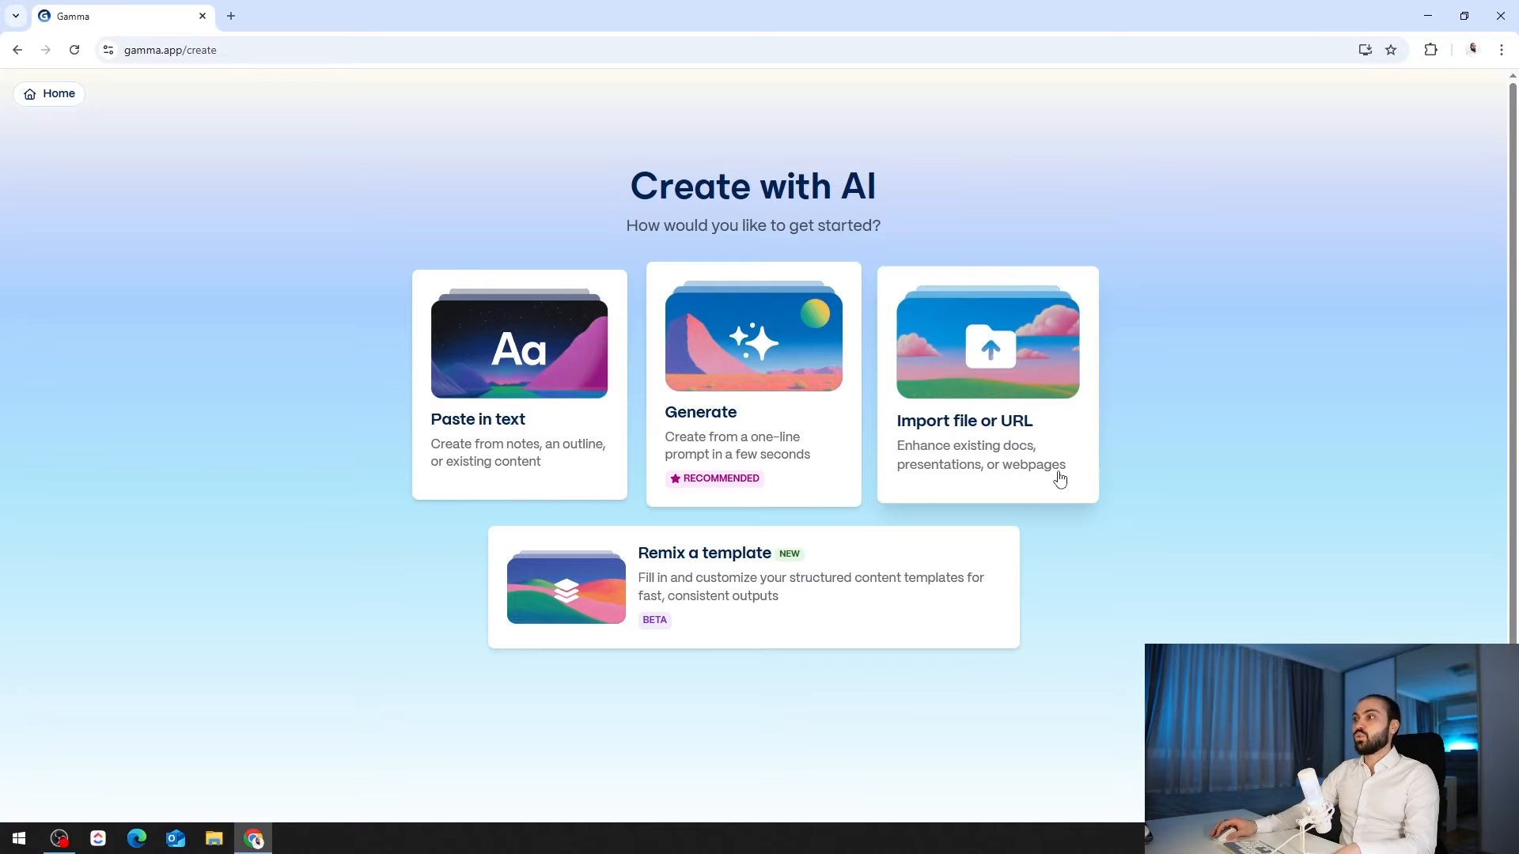
- Start a one-line Generate prompt using the shuffled 'Physics of sound teaching' example
left_click(757, 419)
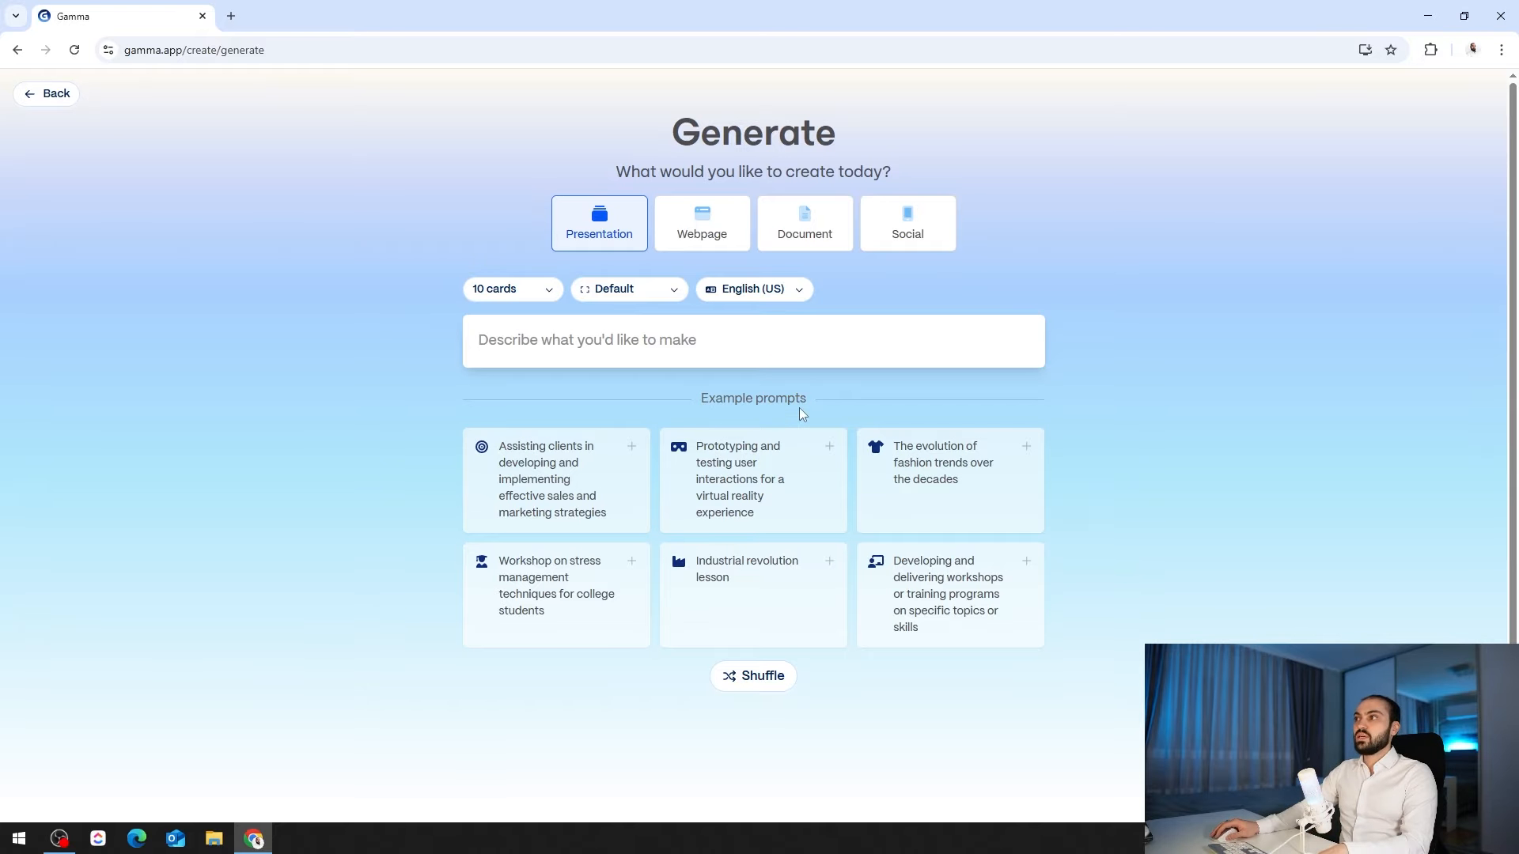
left_click(759, 678)
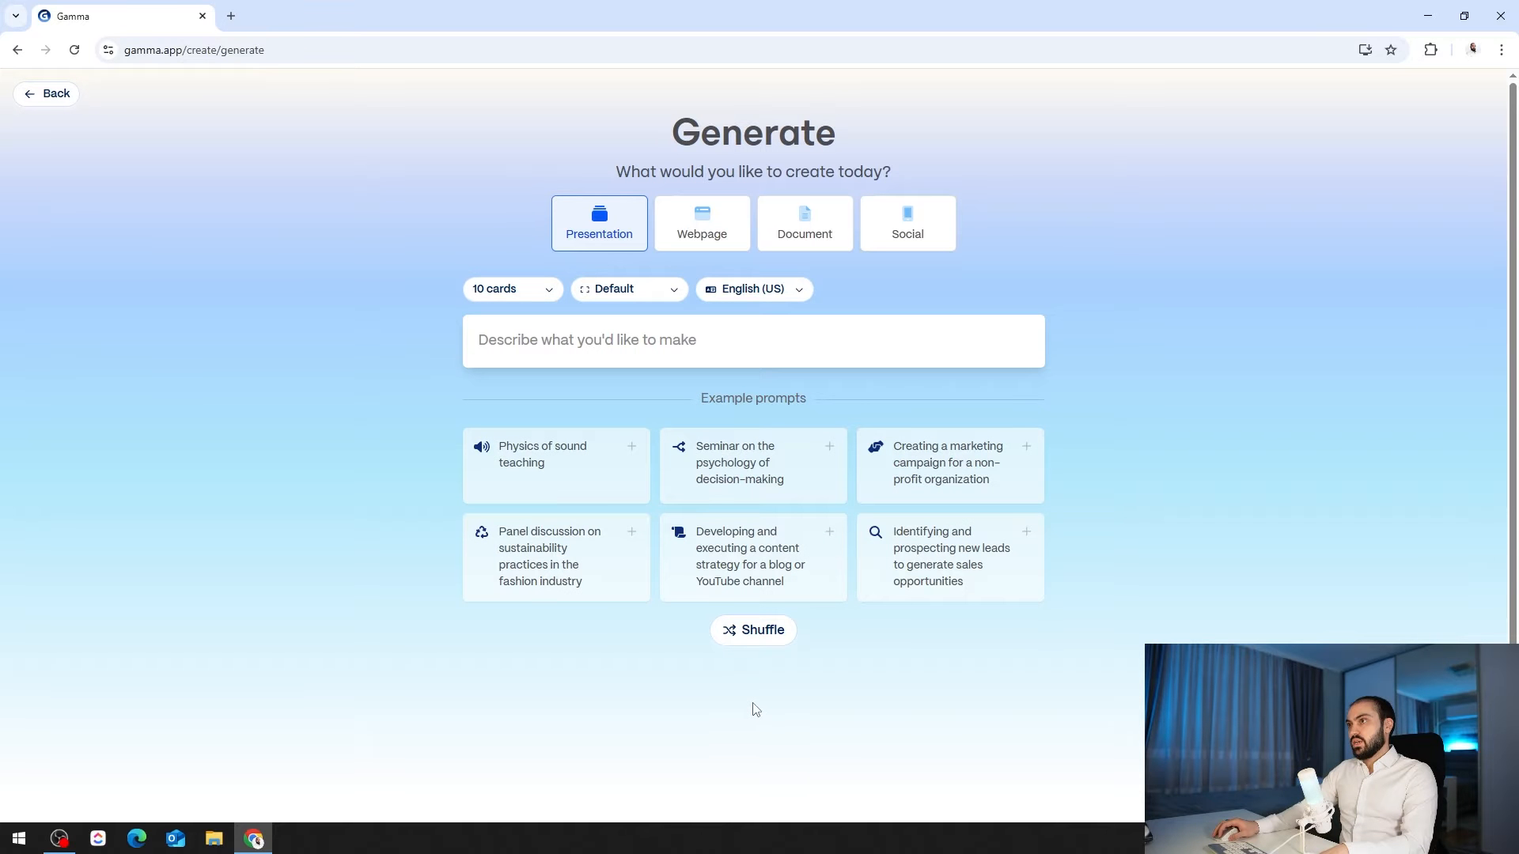
left_click(579, 481)
- Set the presentation to 7 cards, keeping the Default page style and English (US)
left_click(532, 294)
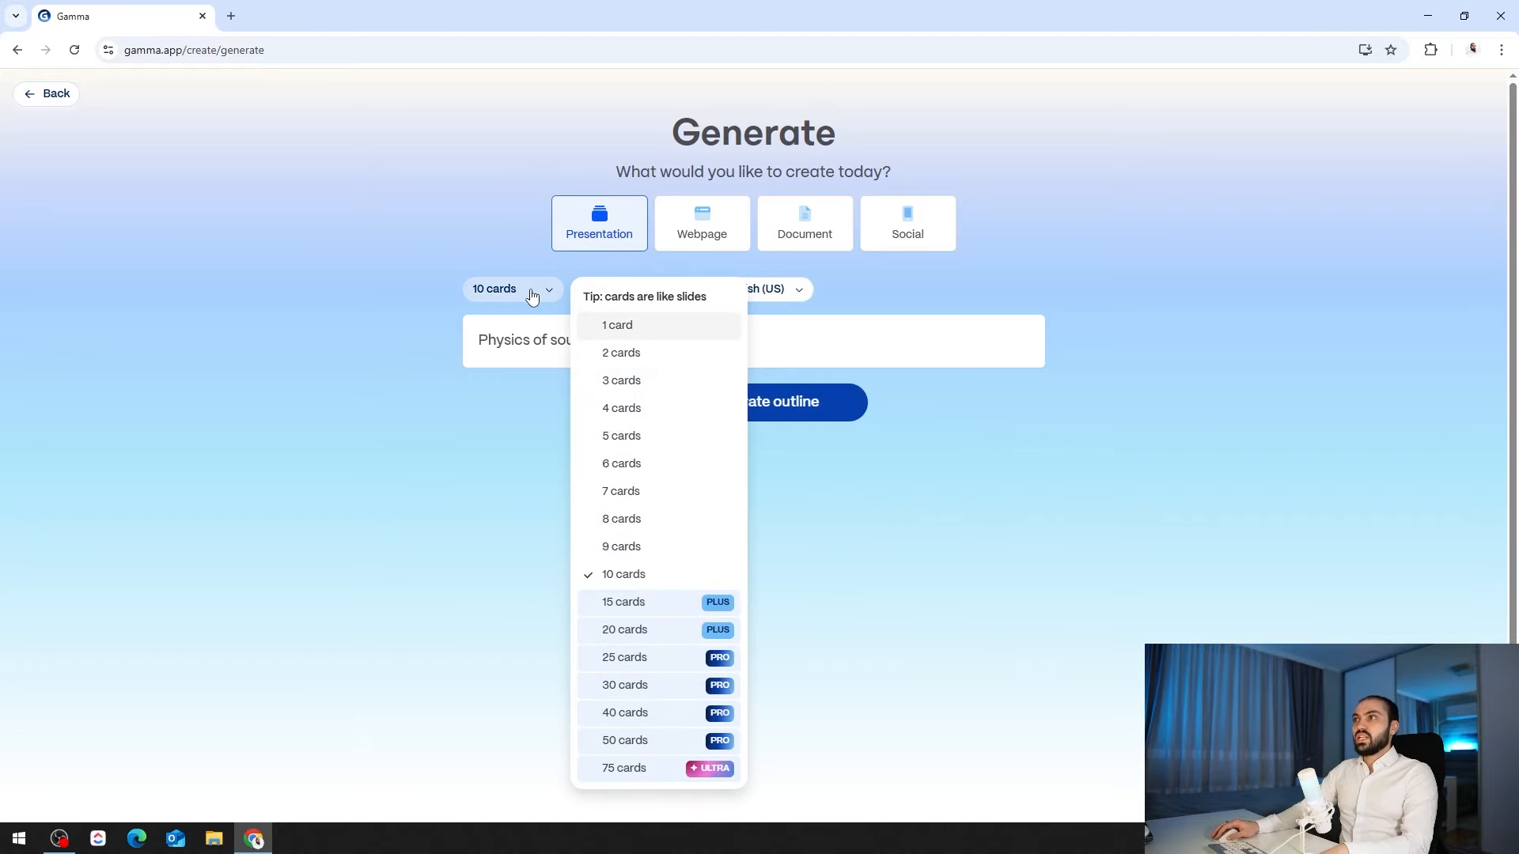
left_click(626, 495)
left_click(661, 294)
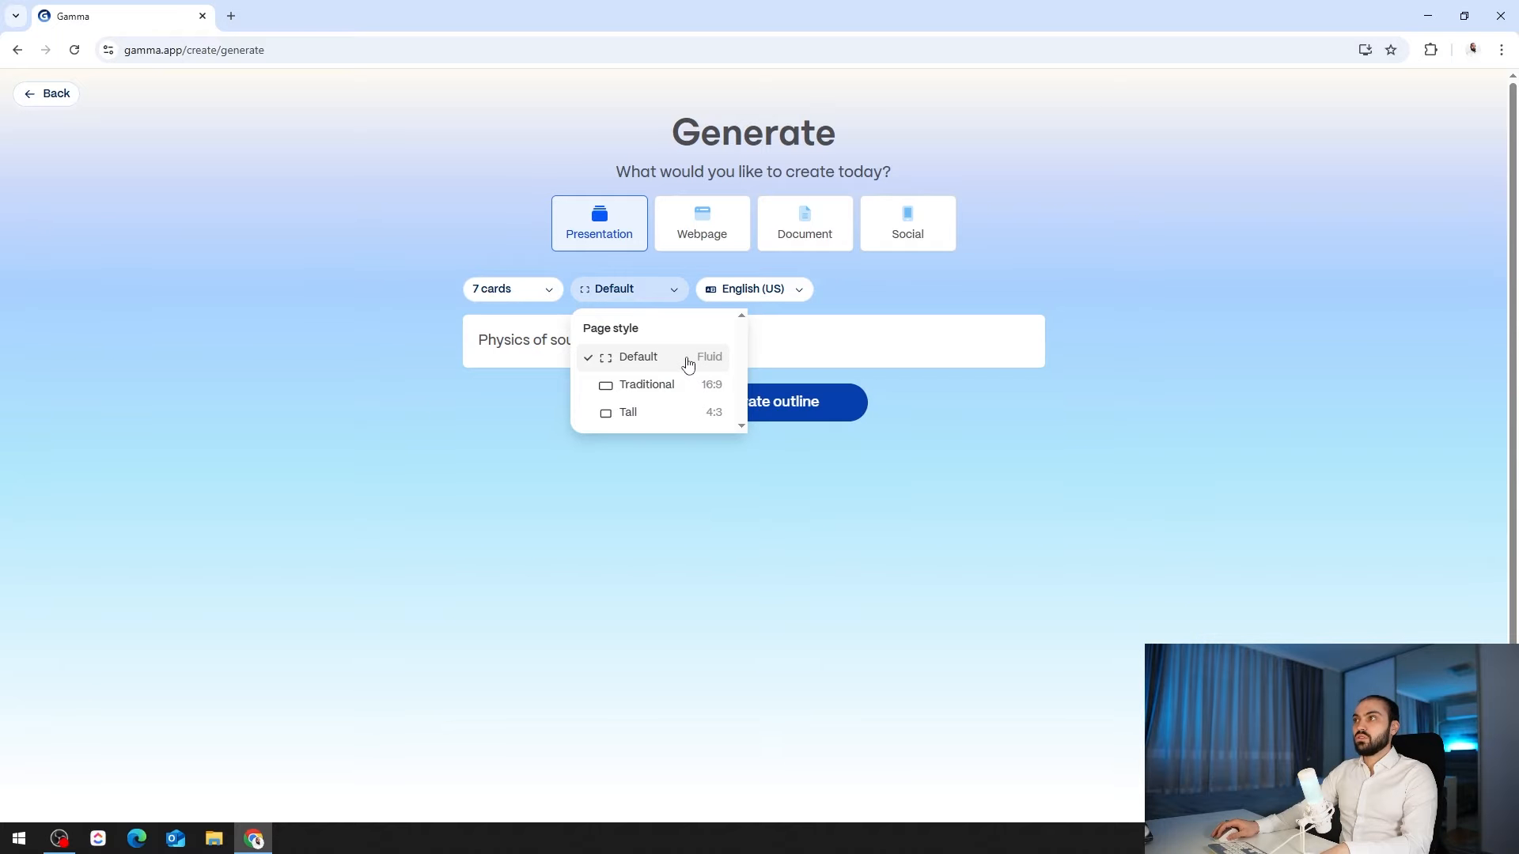
left_click(687, 363)
left_click(791, 299)
left_click(788, 299)
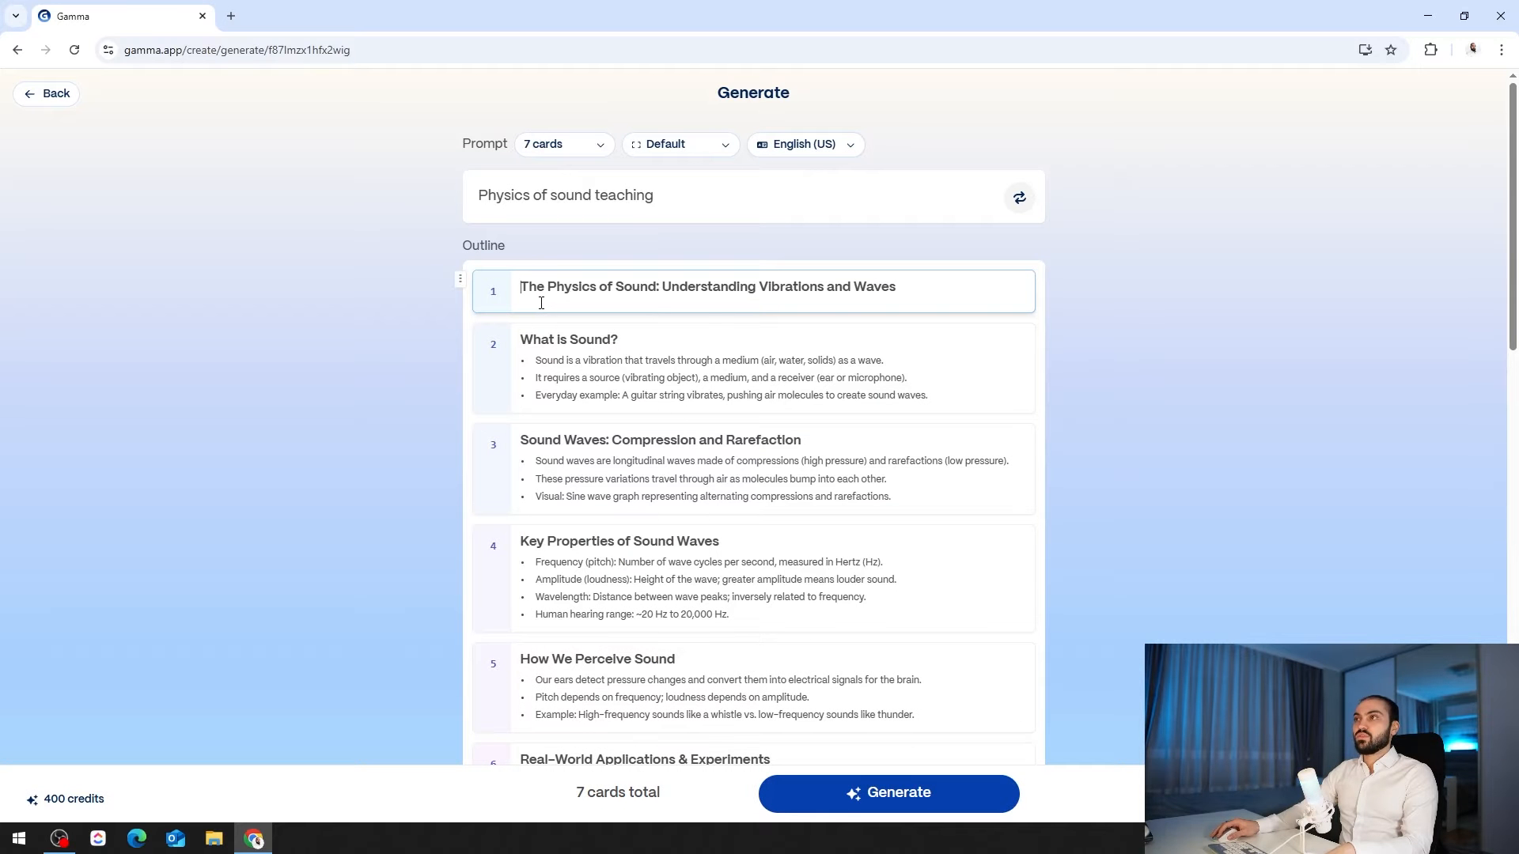
- Review the 7-card outline, including 'What is Sound?' and 'Sound Waves', down to Customize your gamma
middle_click(1147, 336)
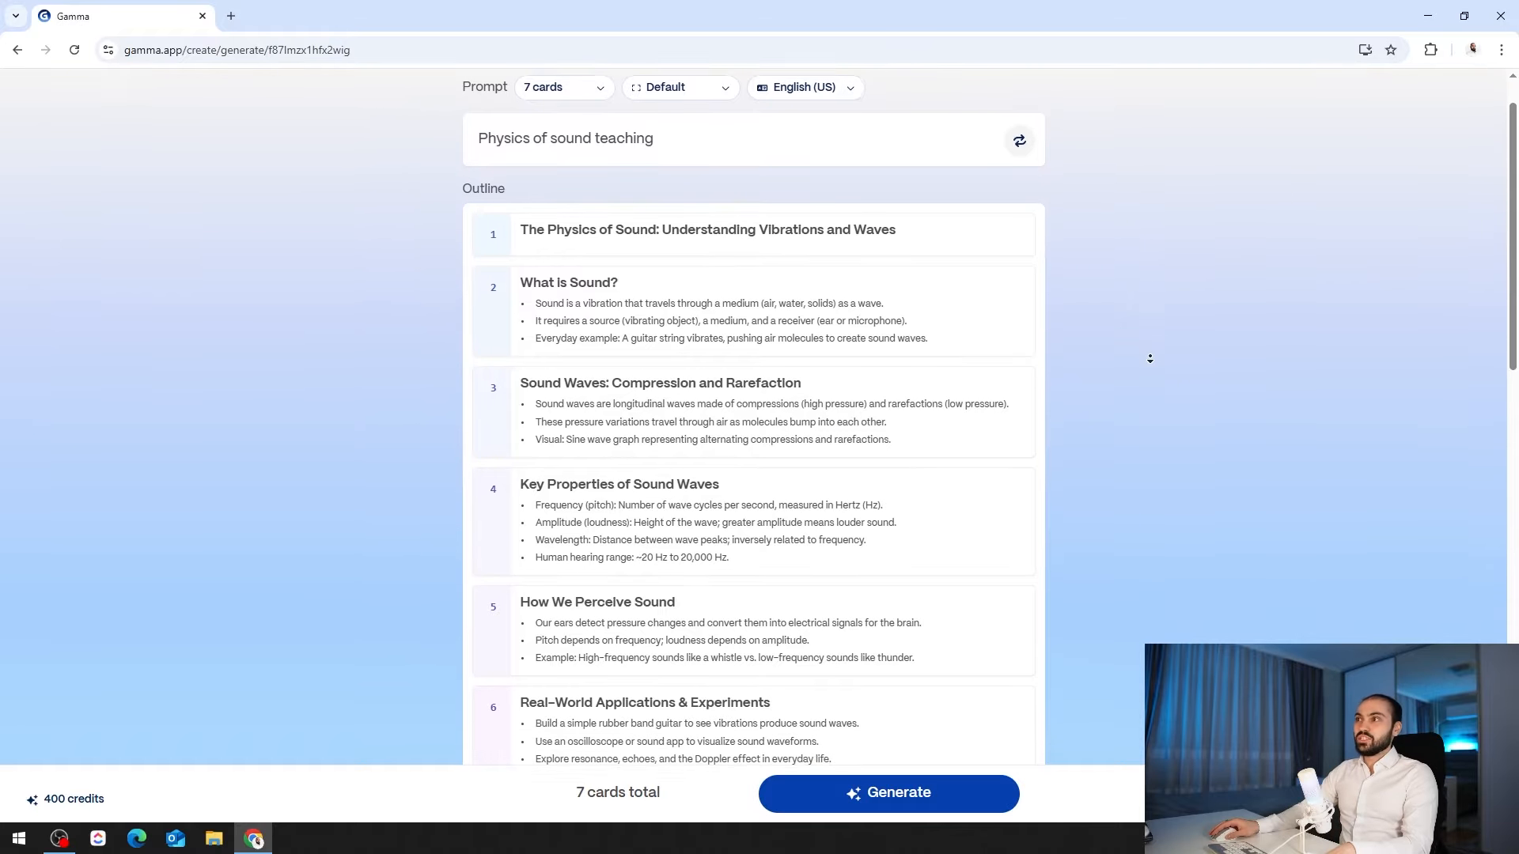
middle_click(1150, 359)
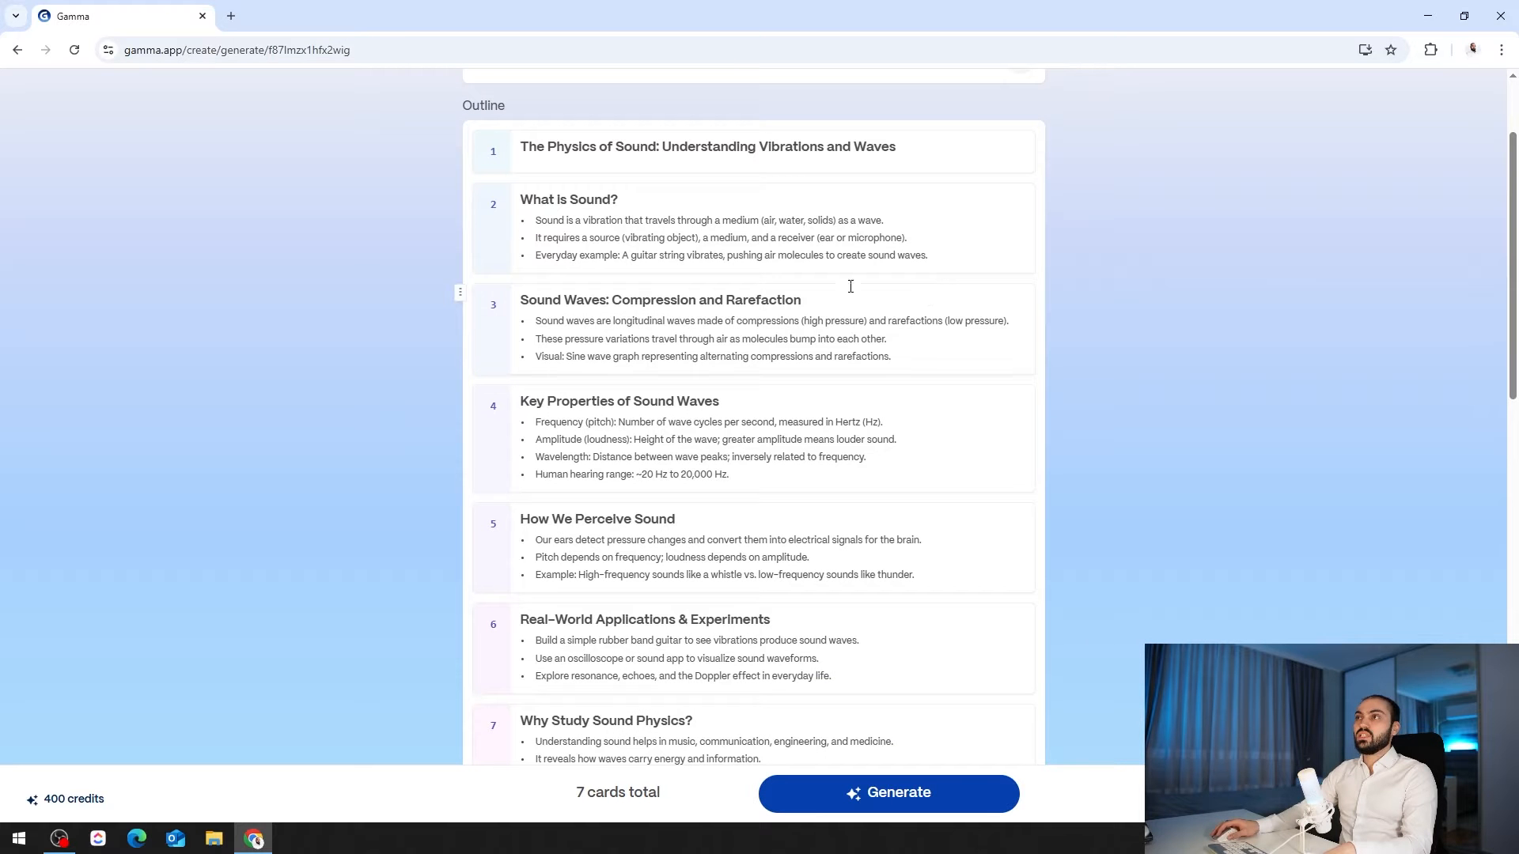
left_click_drag(518, 201, 606, 201)
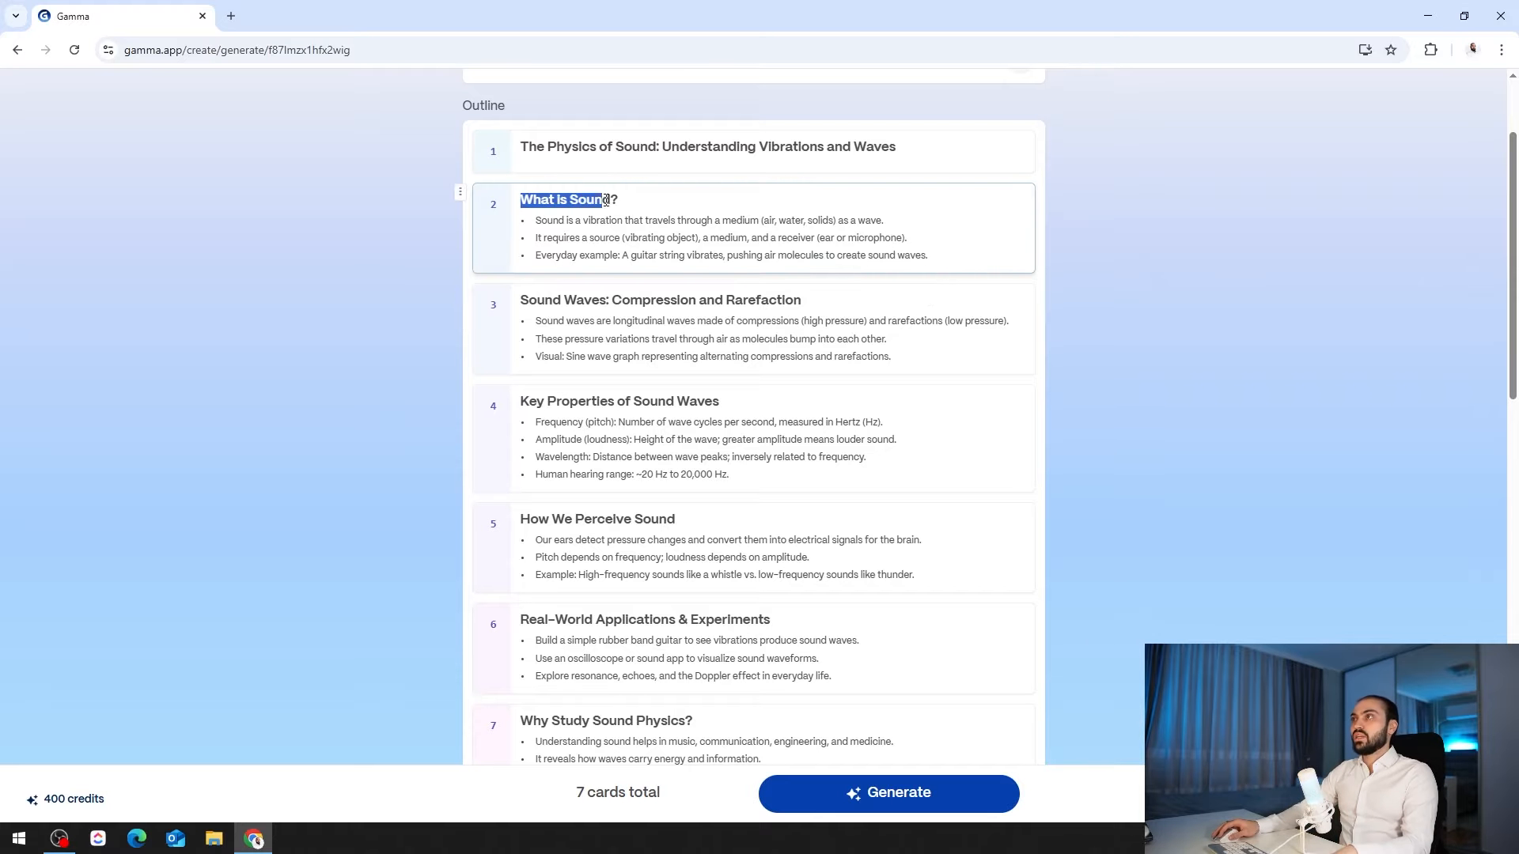
left_click_drag(520, 301, 607, 300)
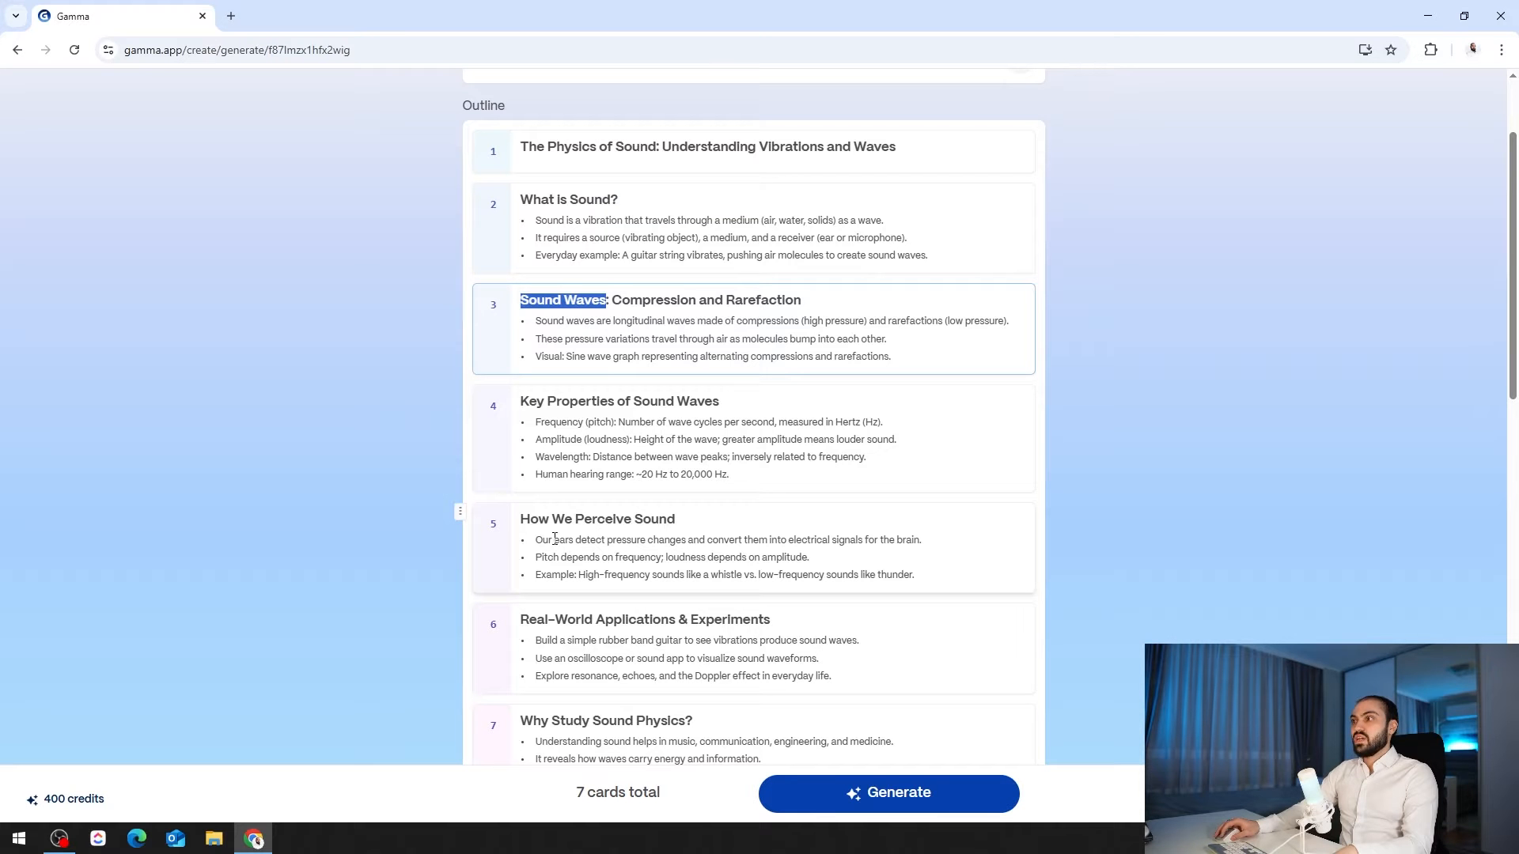
scroll(686, 548, "down", 2)
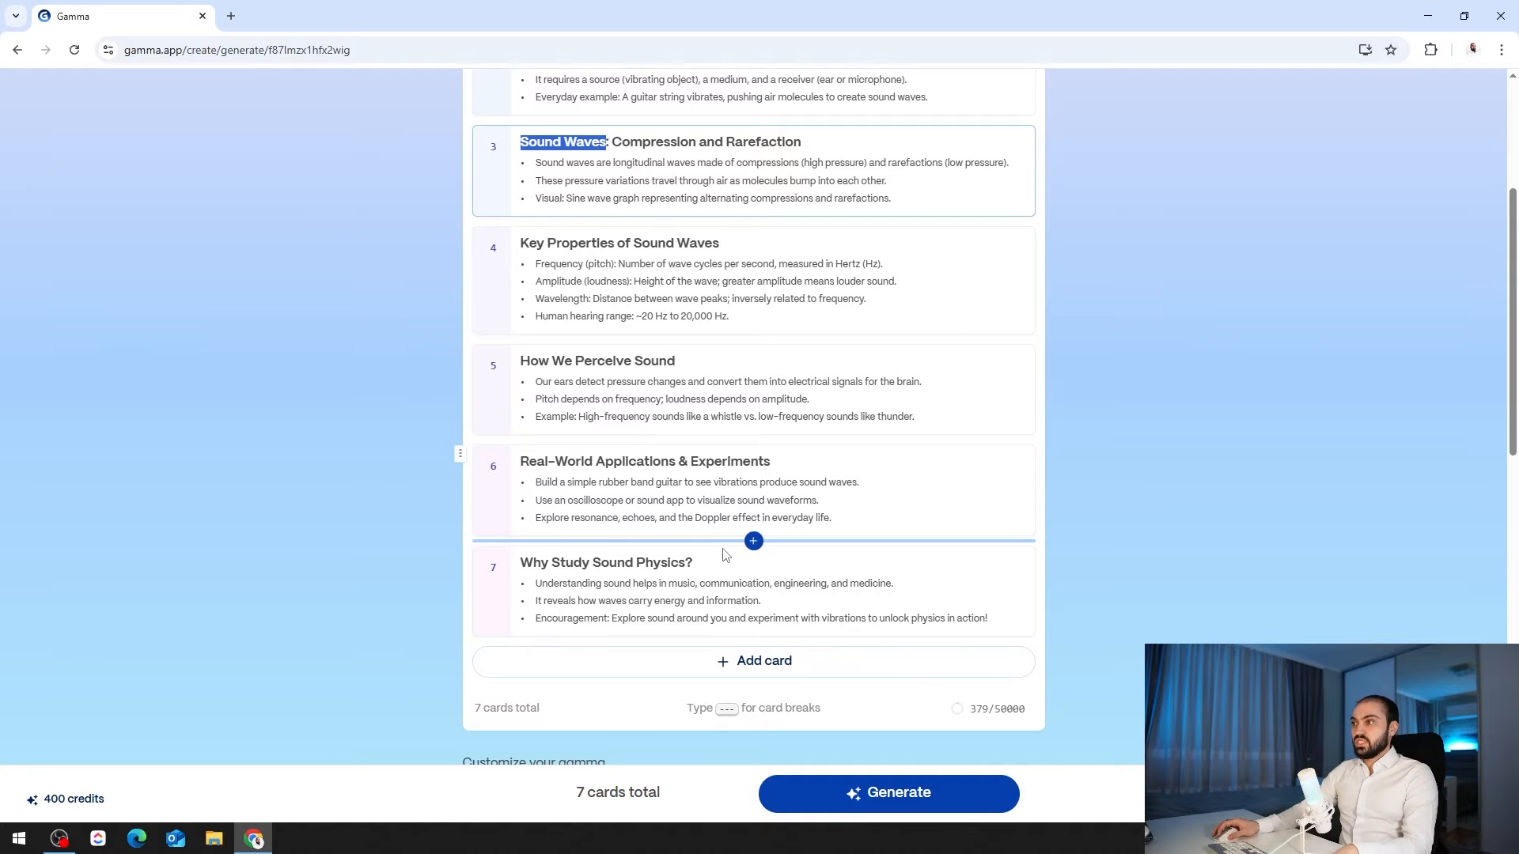
scroll(424, 330, "down", 7)
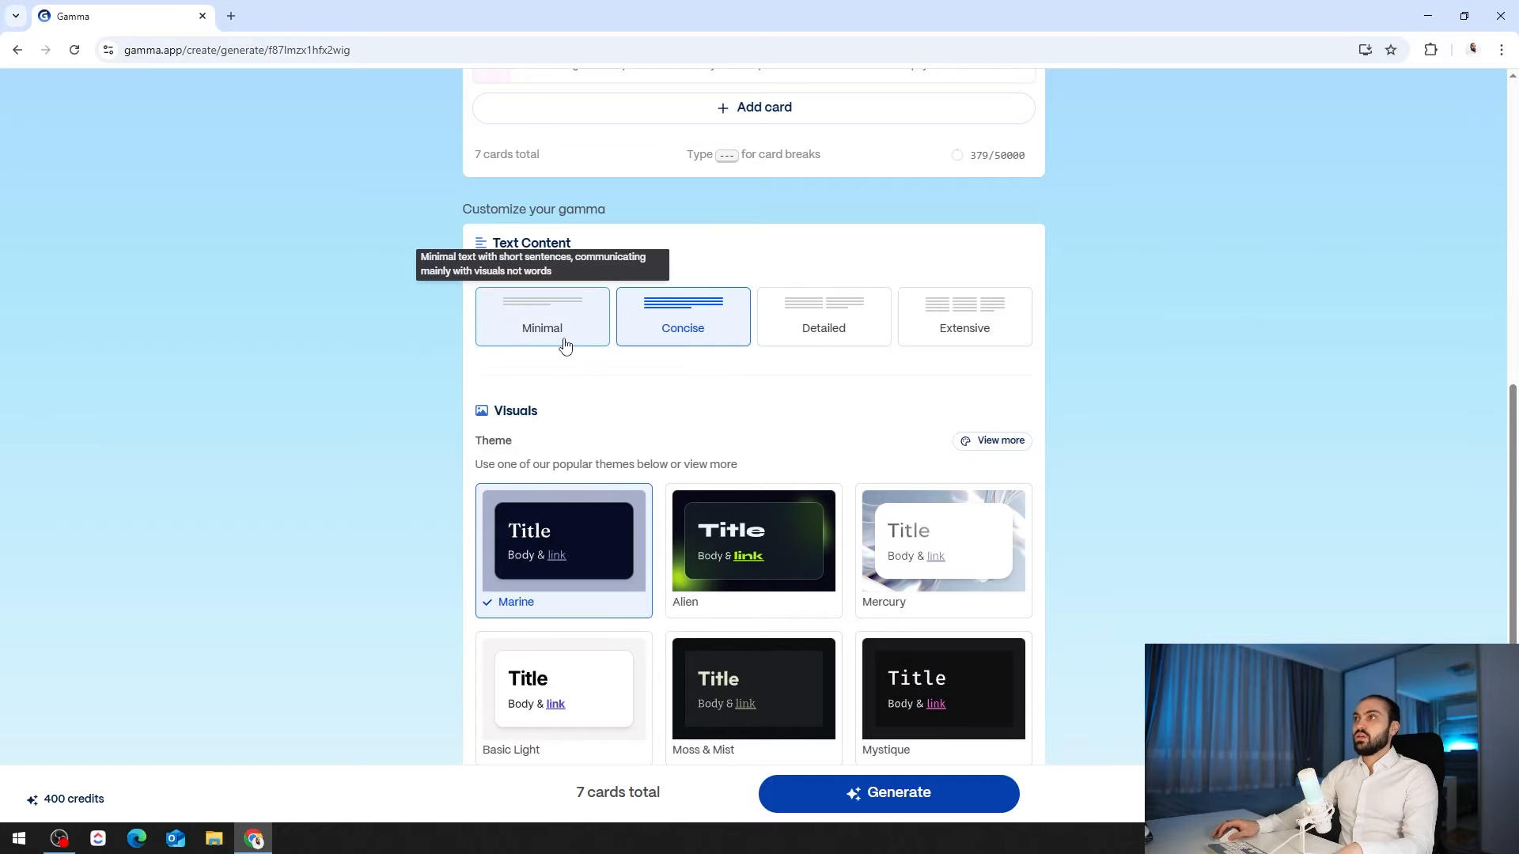
- Set Minimal text per card and apply the Alien theme
left_click(506, 340)
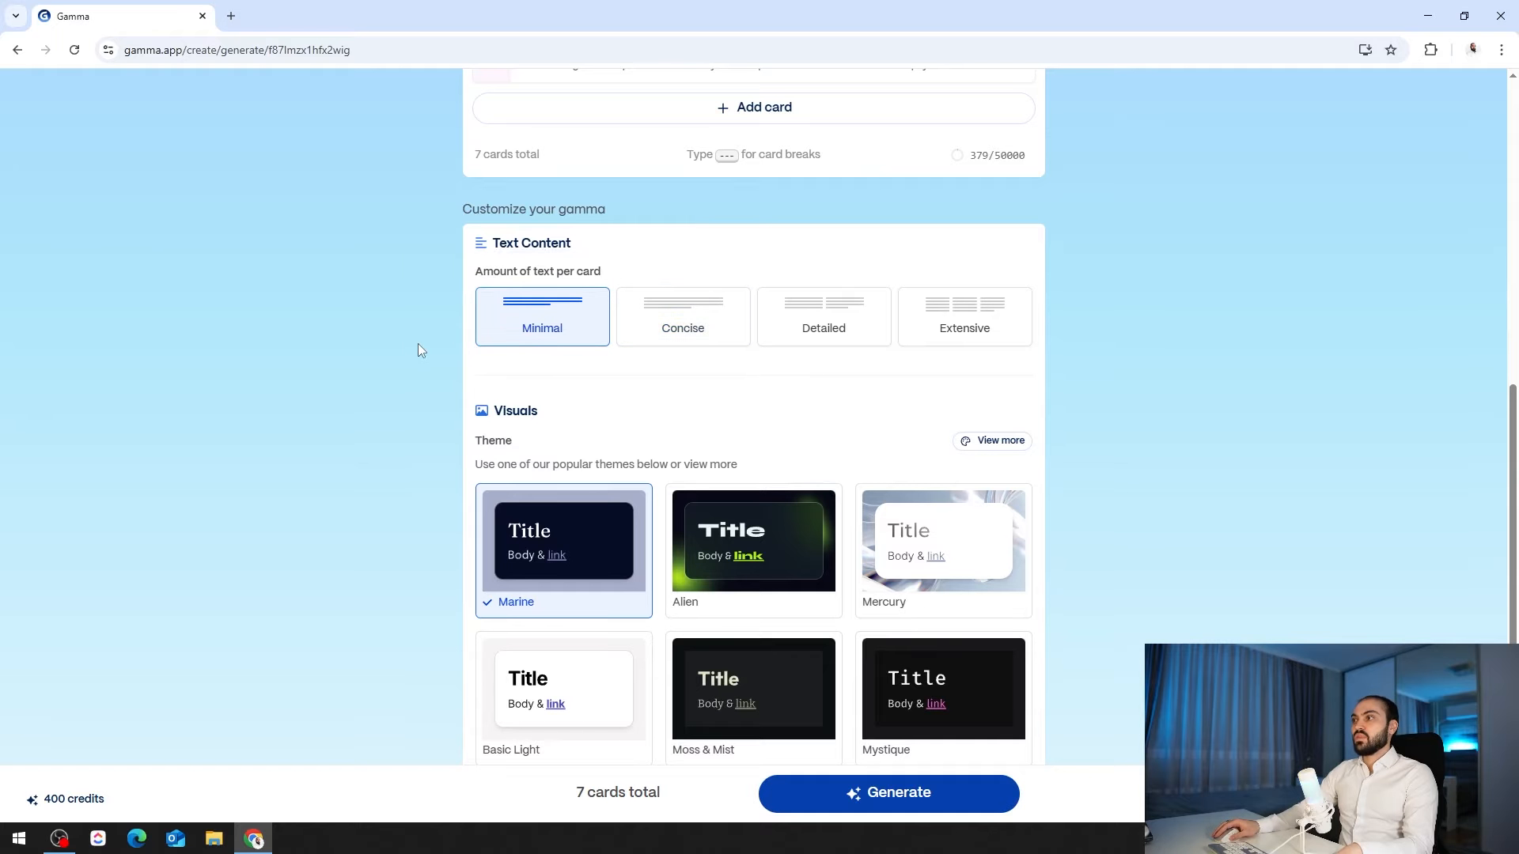
middle_click(417, 366)
scroll(418, 366, "down", 3)
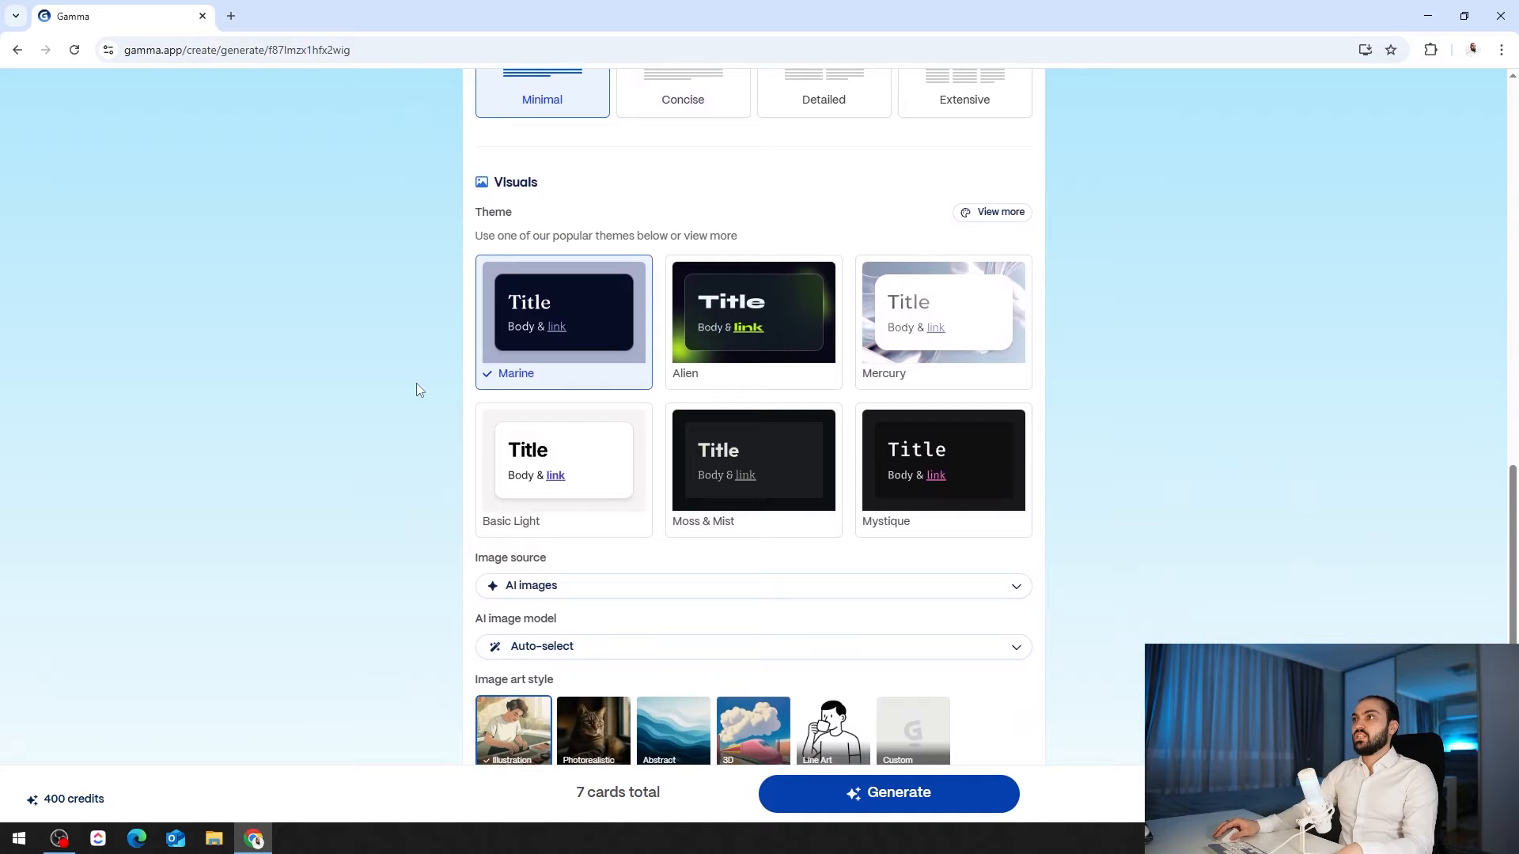
left_click(783, 327)
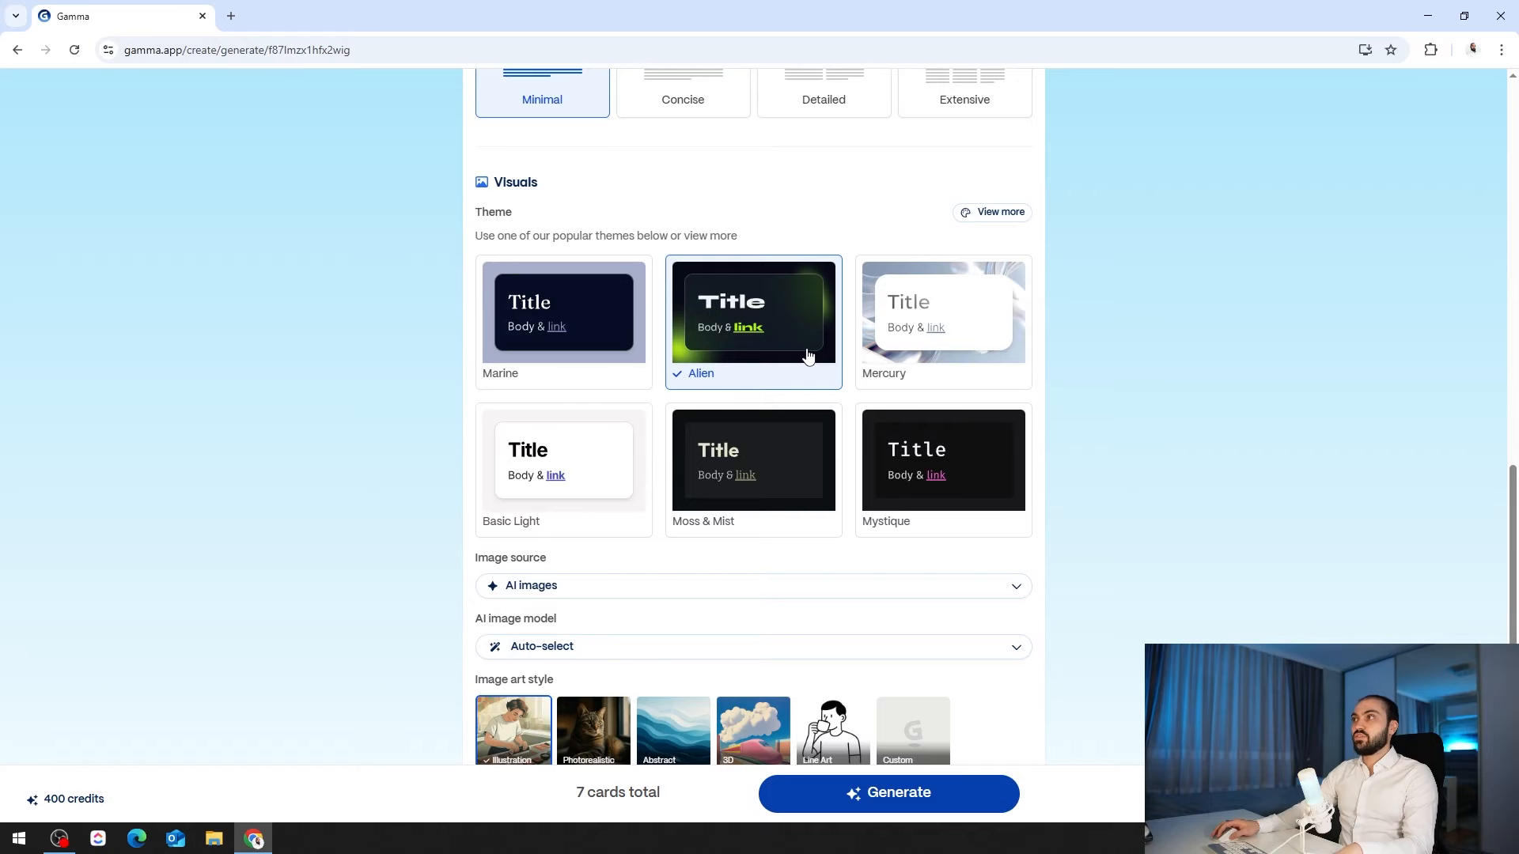
- Preview the Breeze, Velvet Tides, Borealis and Bubble Gum themes in the full theme gallery
left_click(1015, 224)
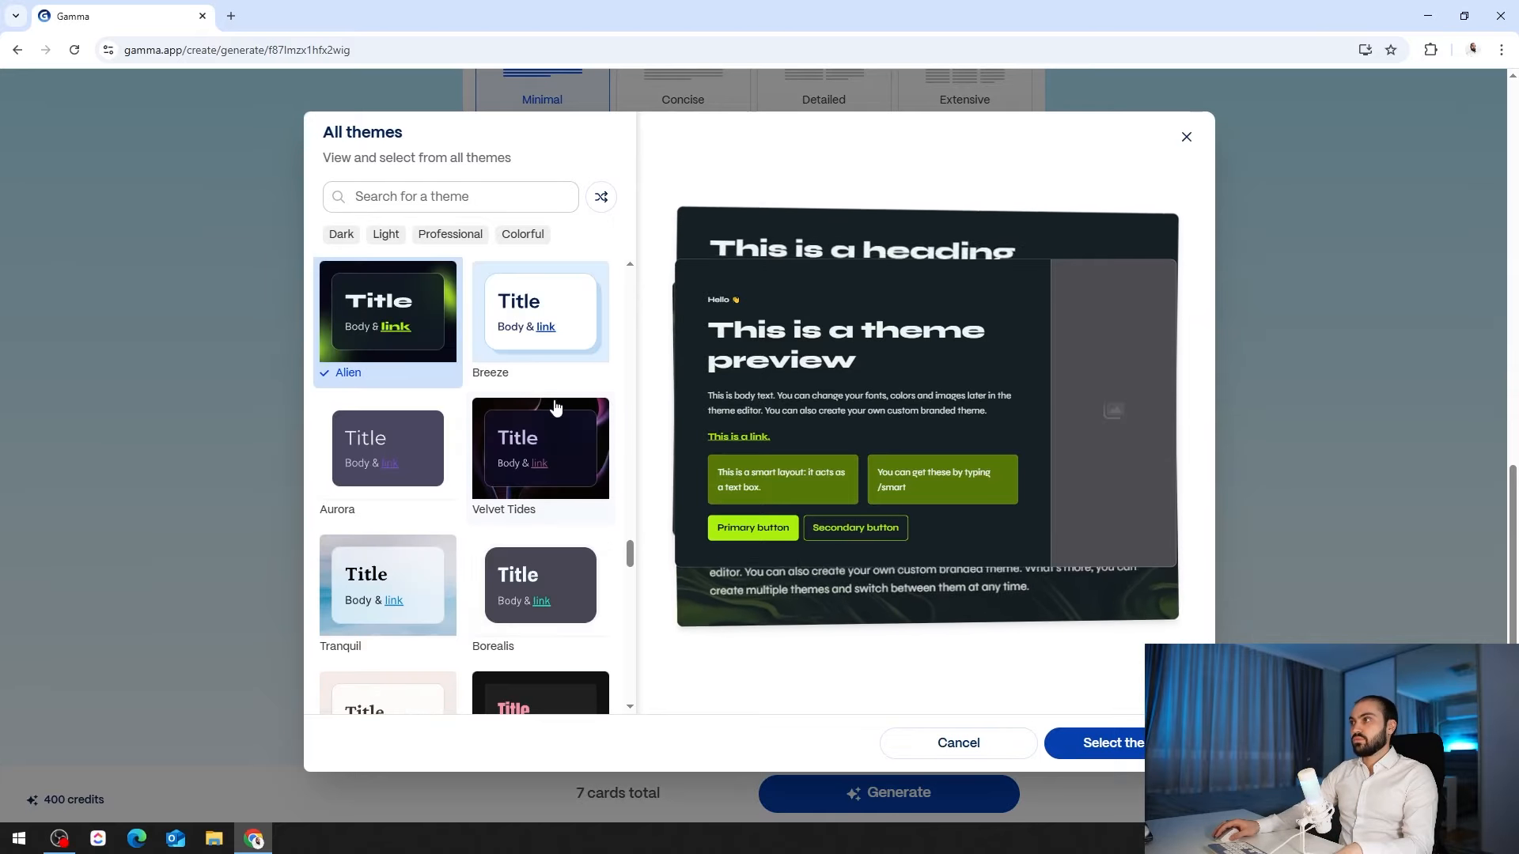
left_click(532, 351)
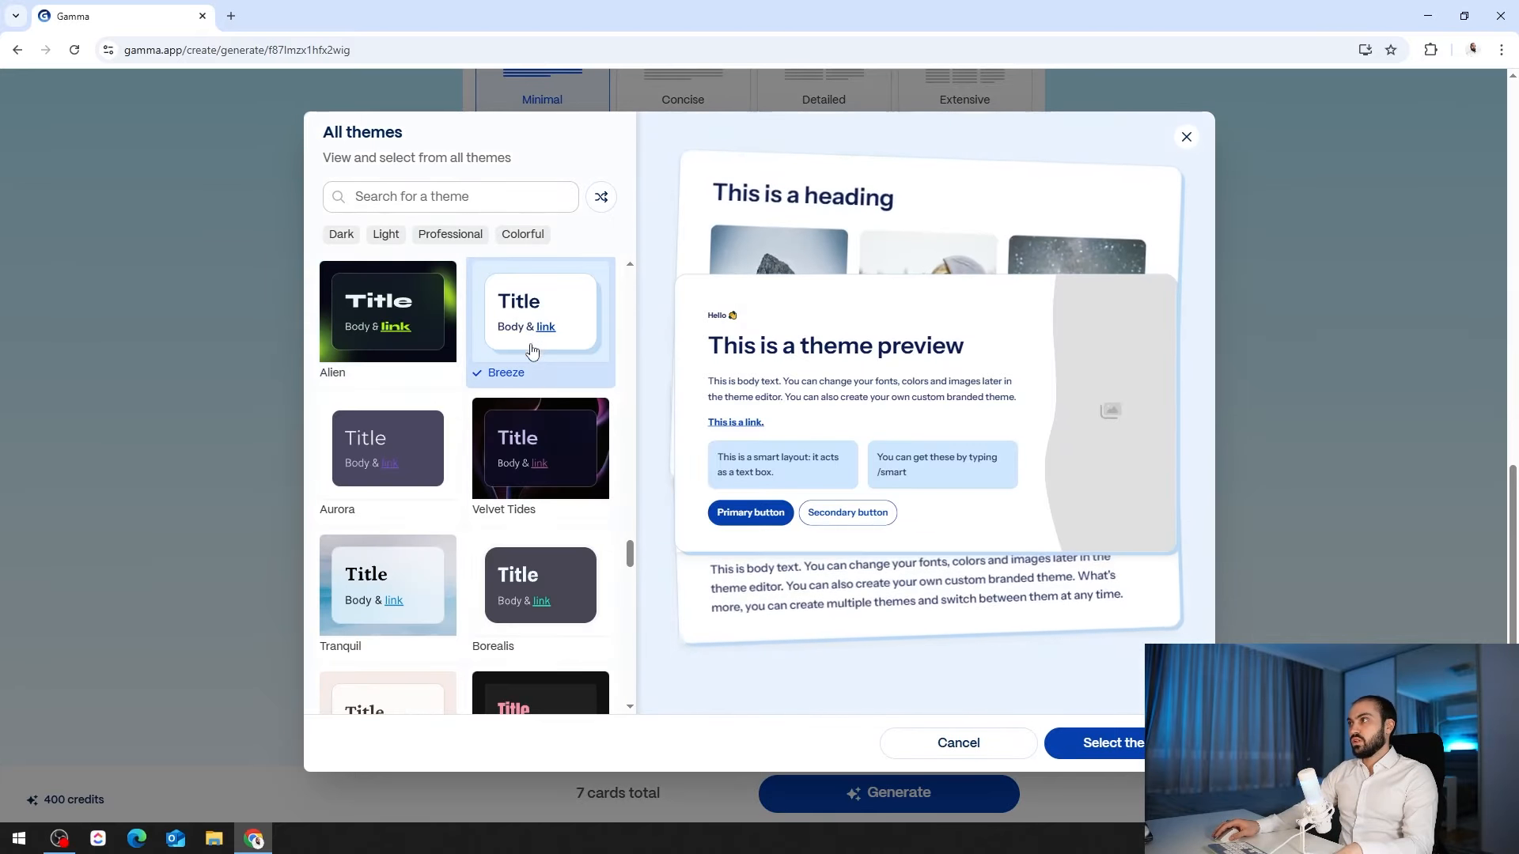
left_click(526, 448)
left_click(545, 570)
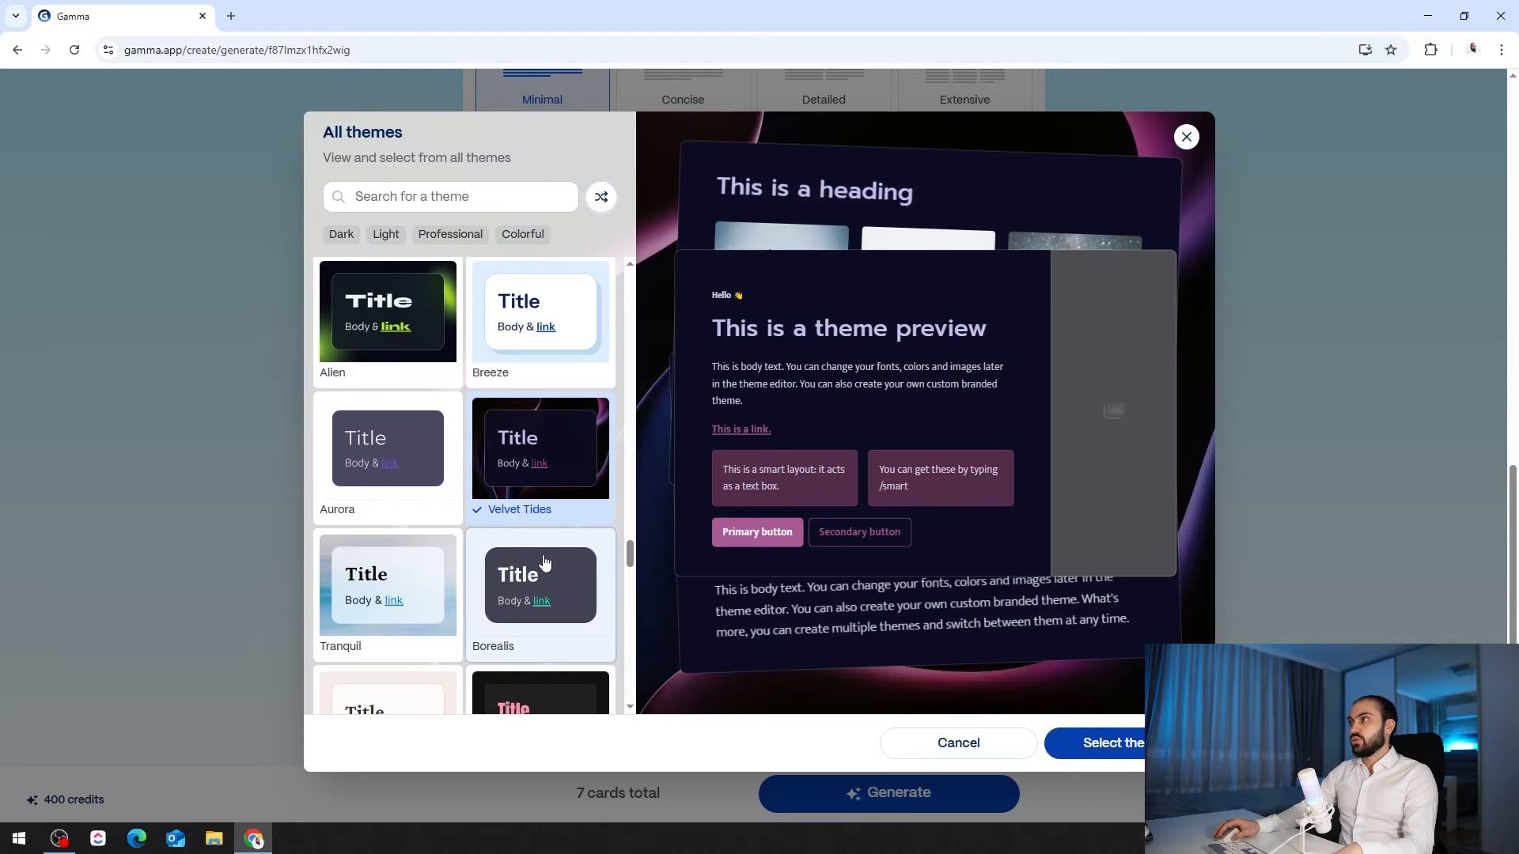
scroll(531, 530, "down", 2)
left_click(521, 560)
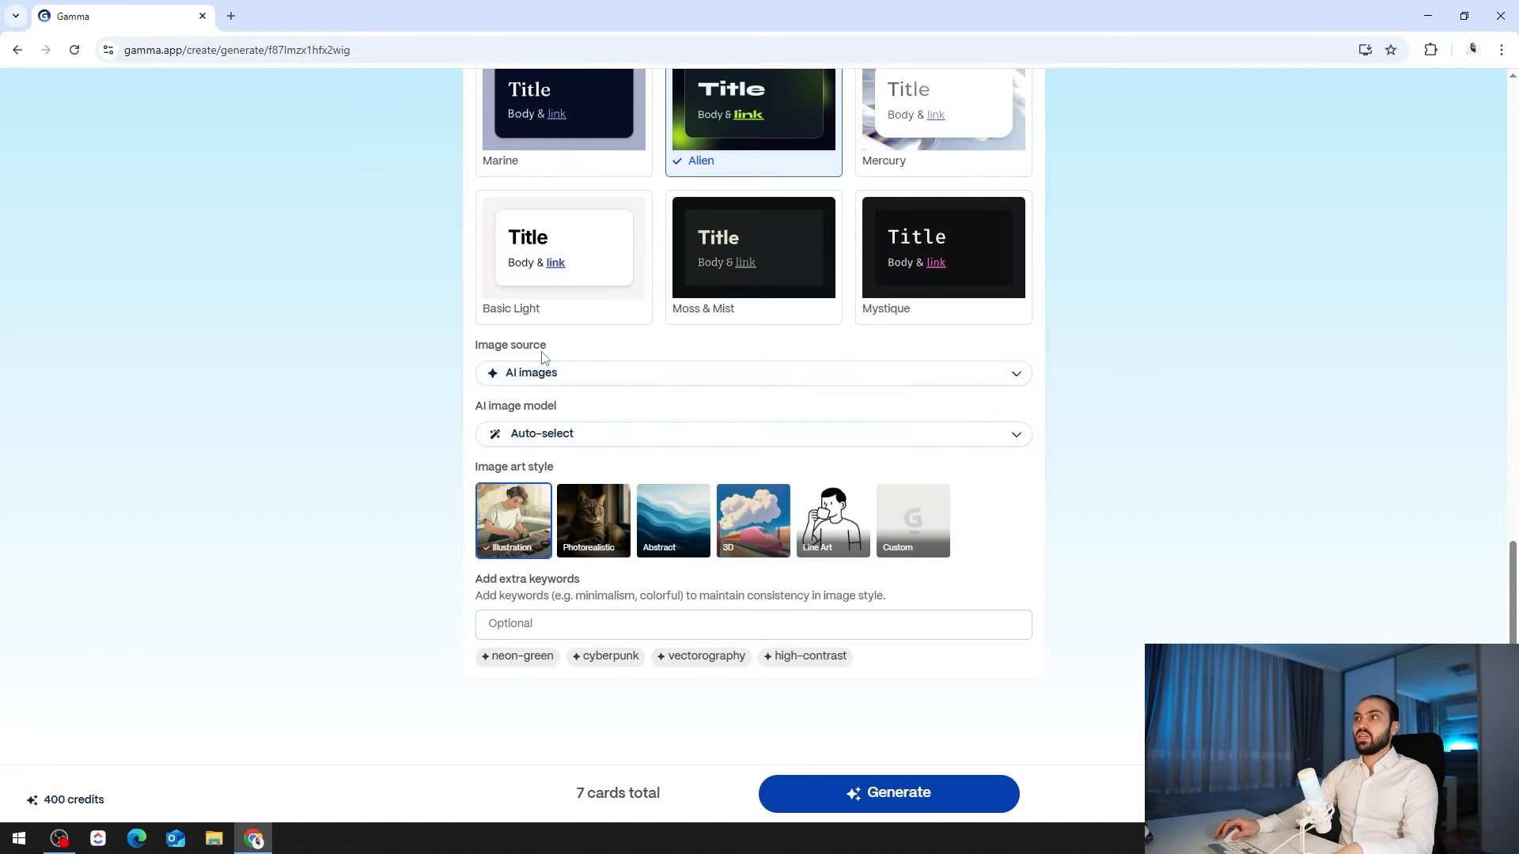
- Set the image source to Automatic and generate The Physics of Sound deck
left_click(572, 381)
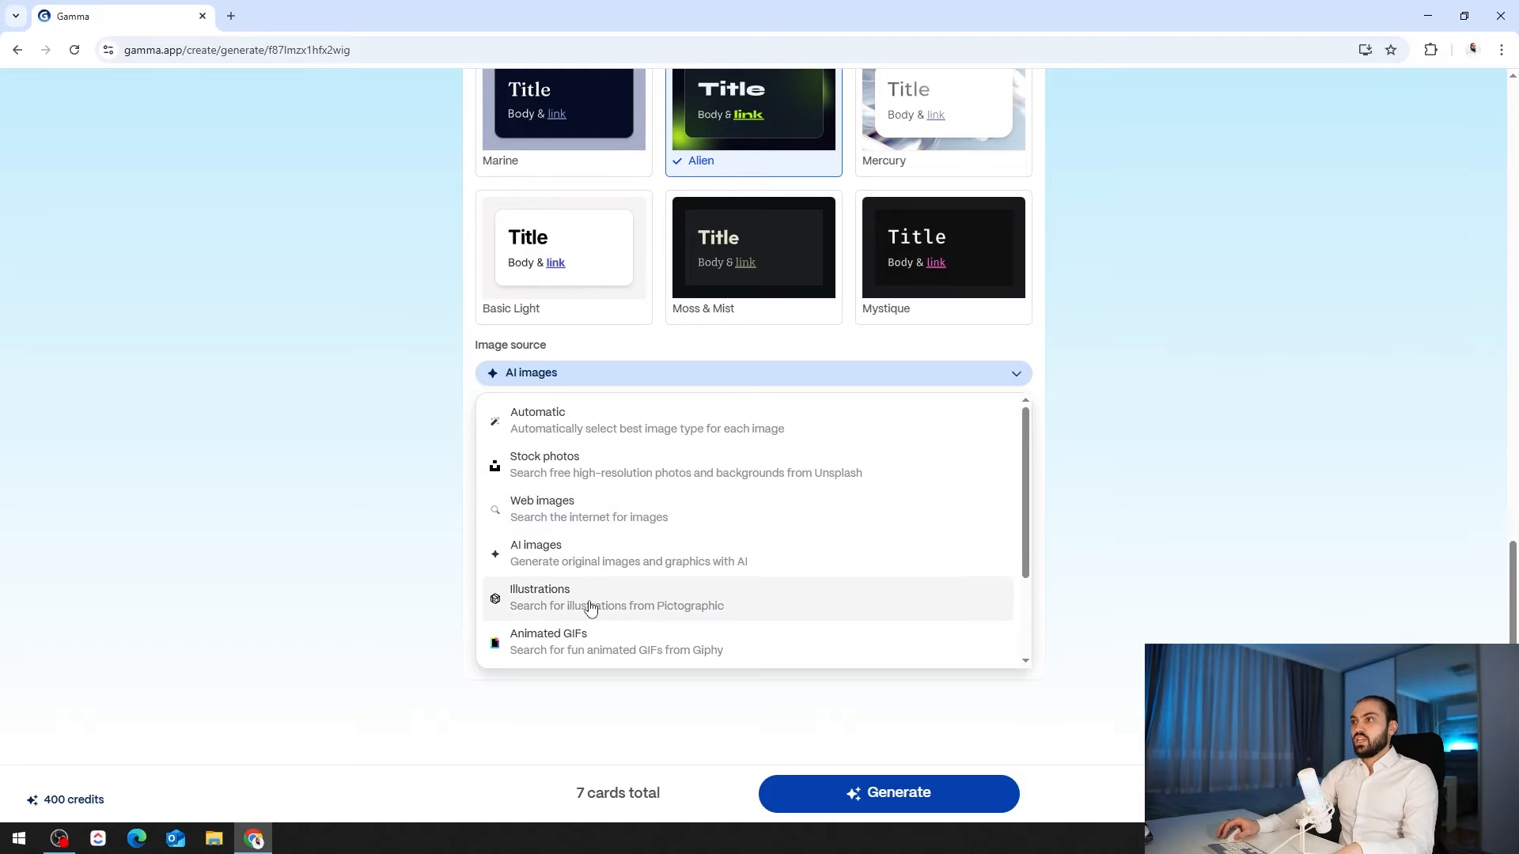
scroll(585, 602, "down", 2)
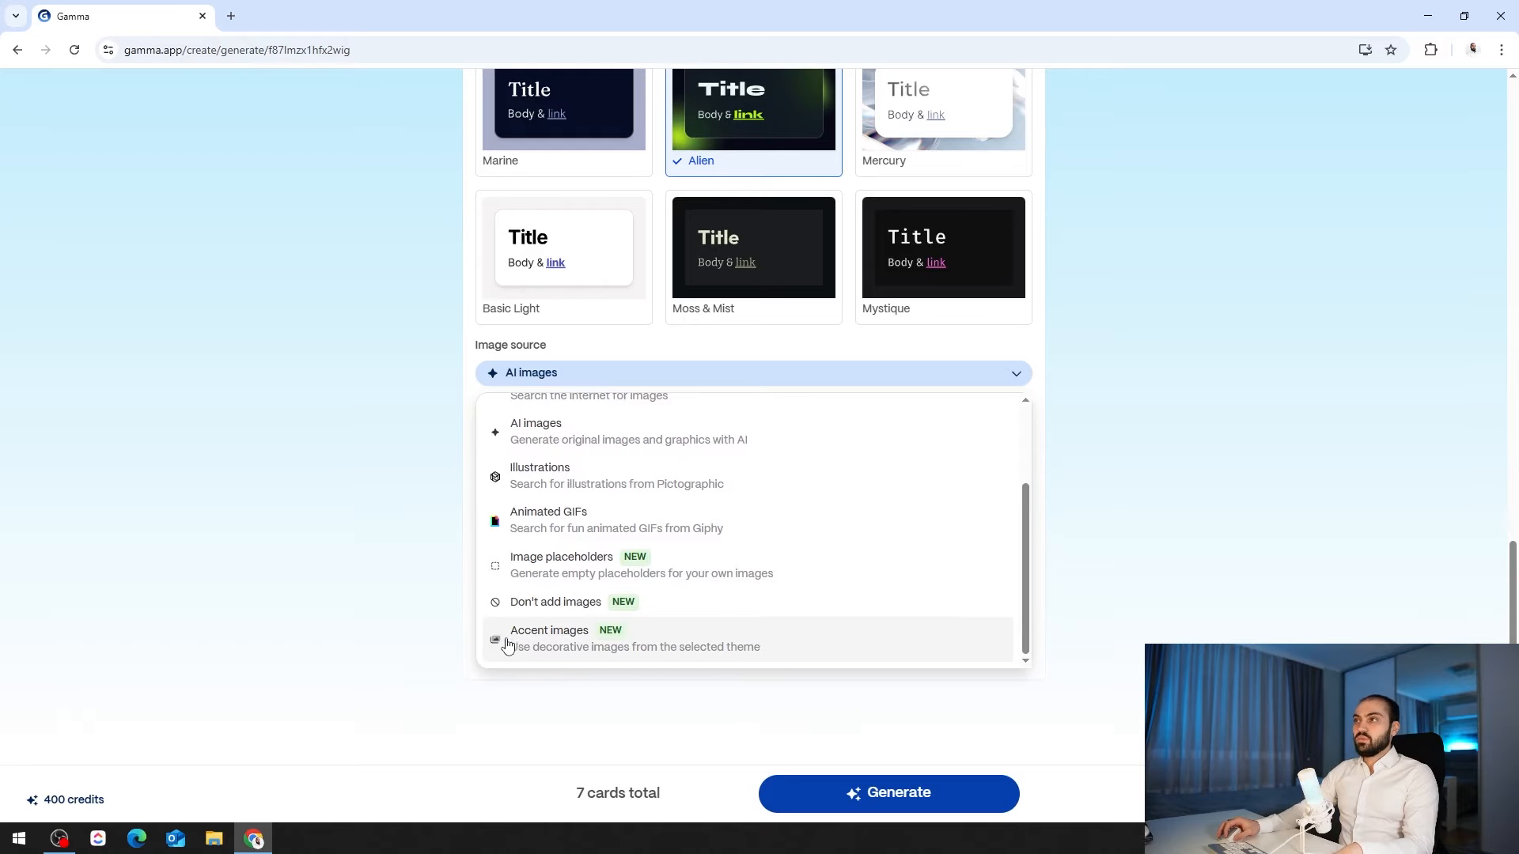
scroll(593, 526, "up", 2)
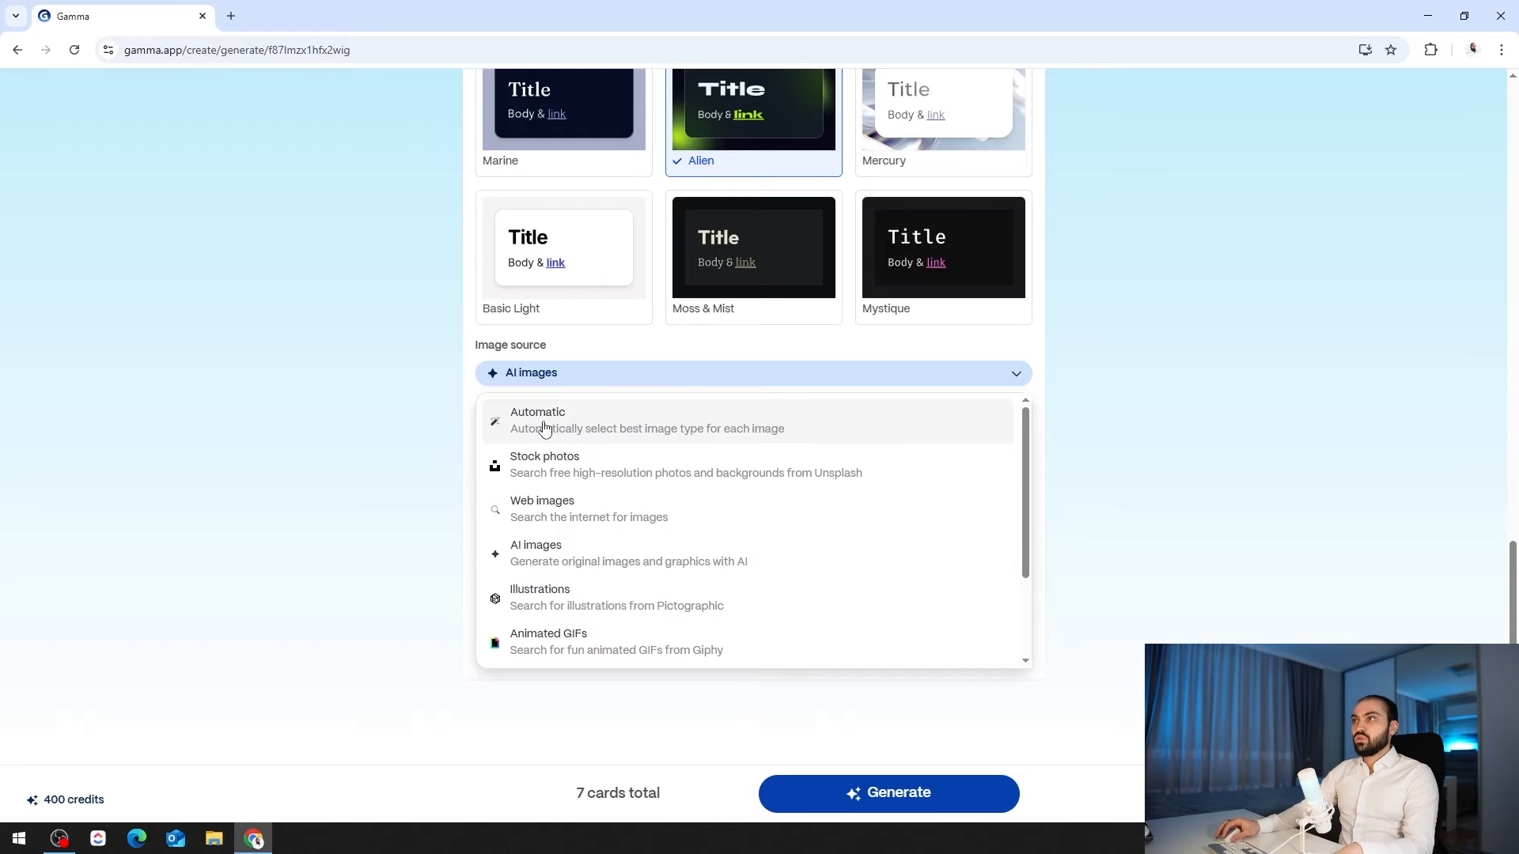
left_click(544, 428)
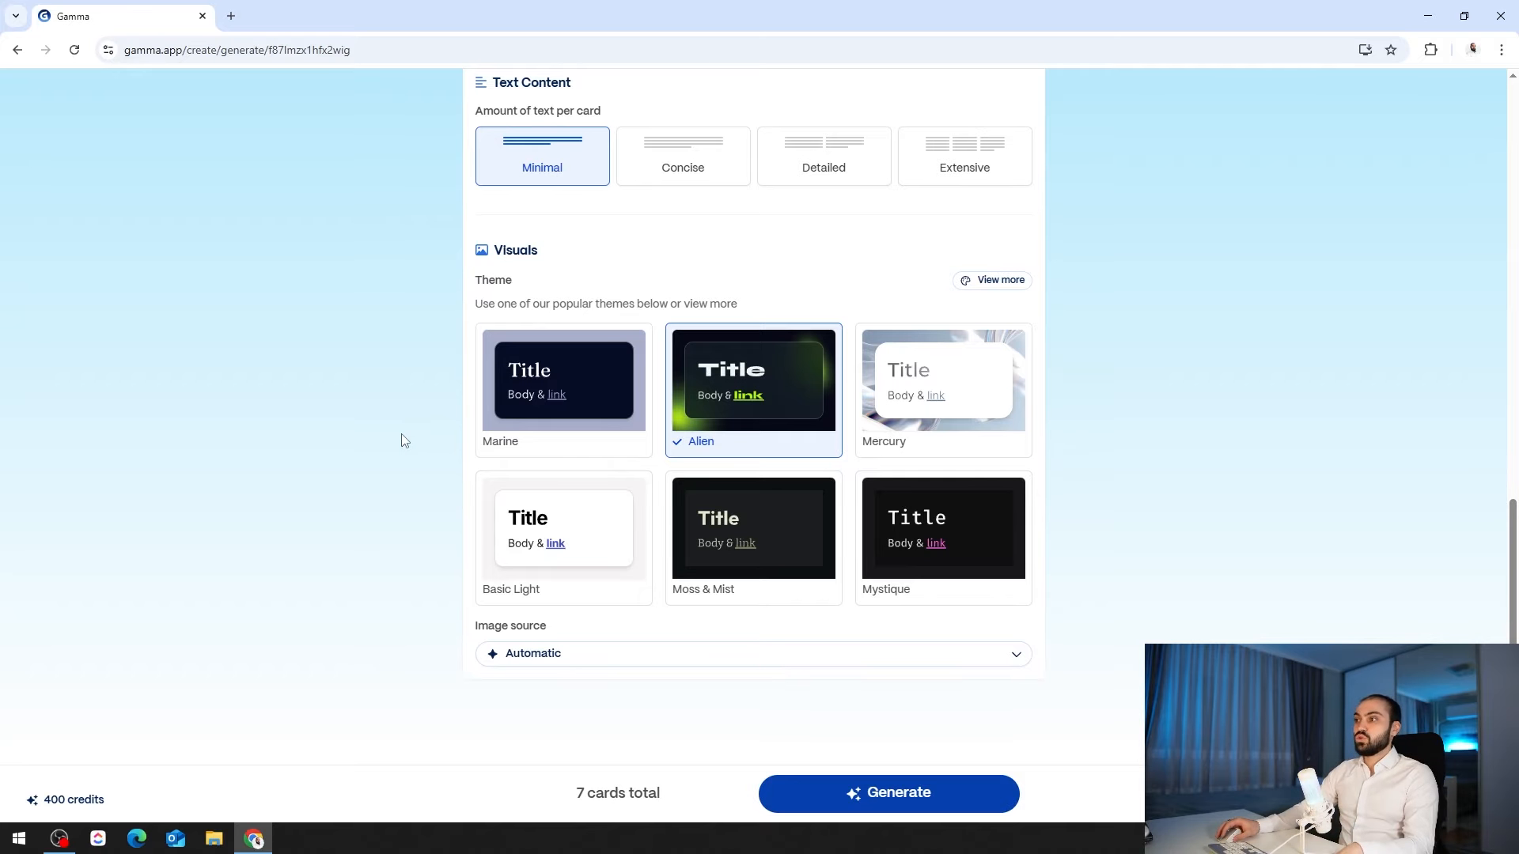
left_click(888, 793)
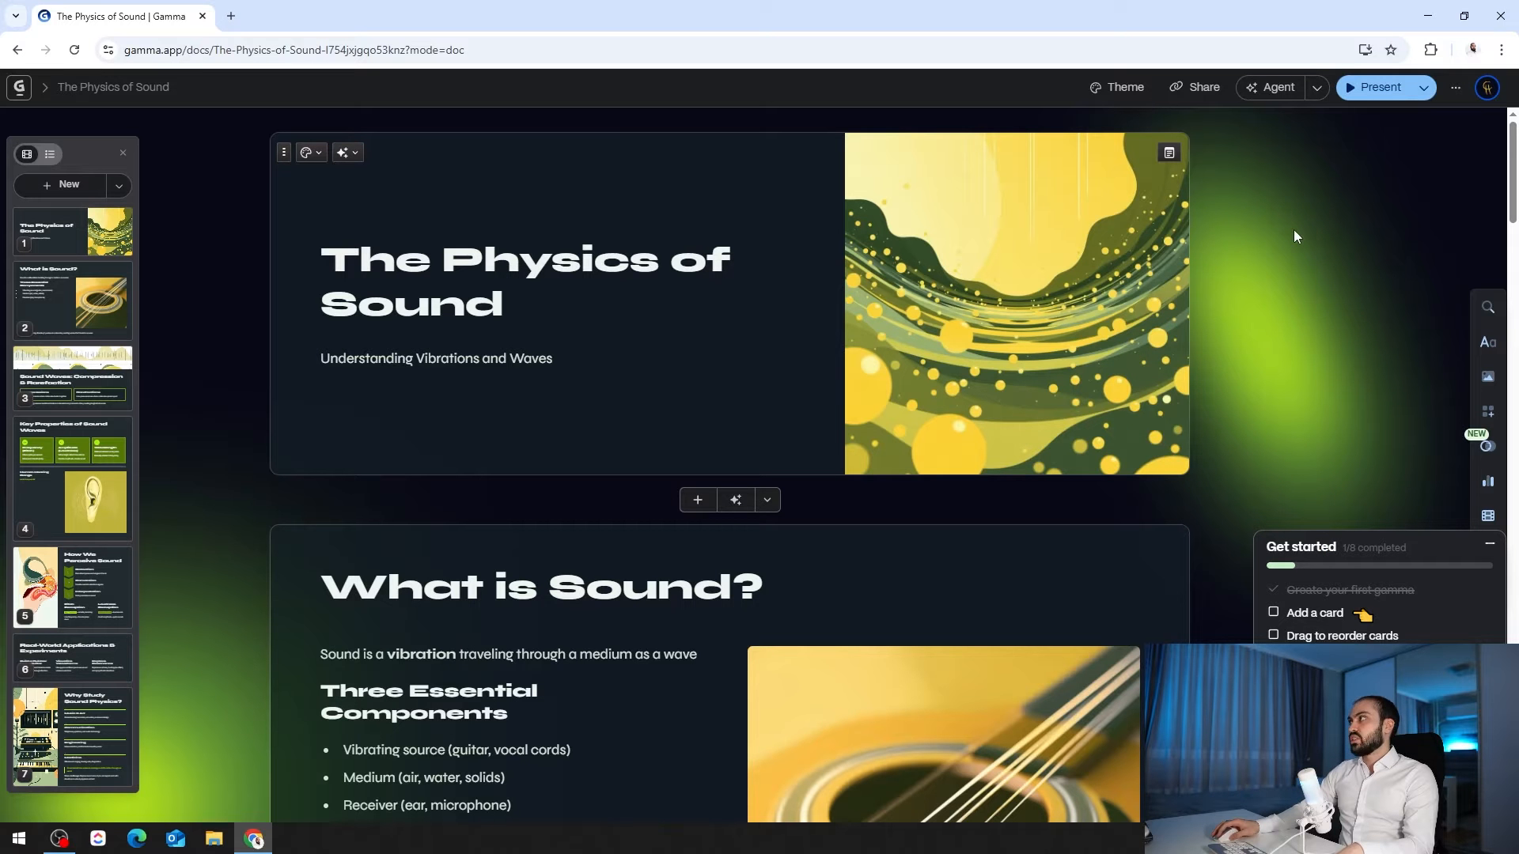
left_click(1368, 89)
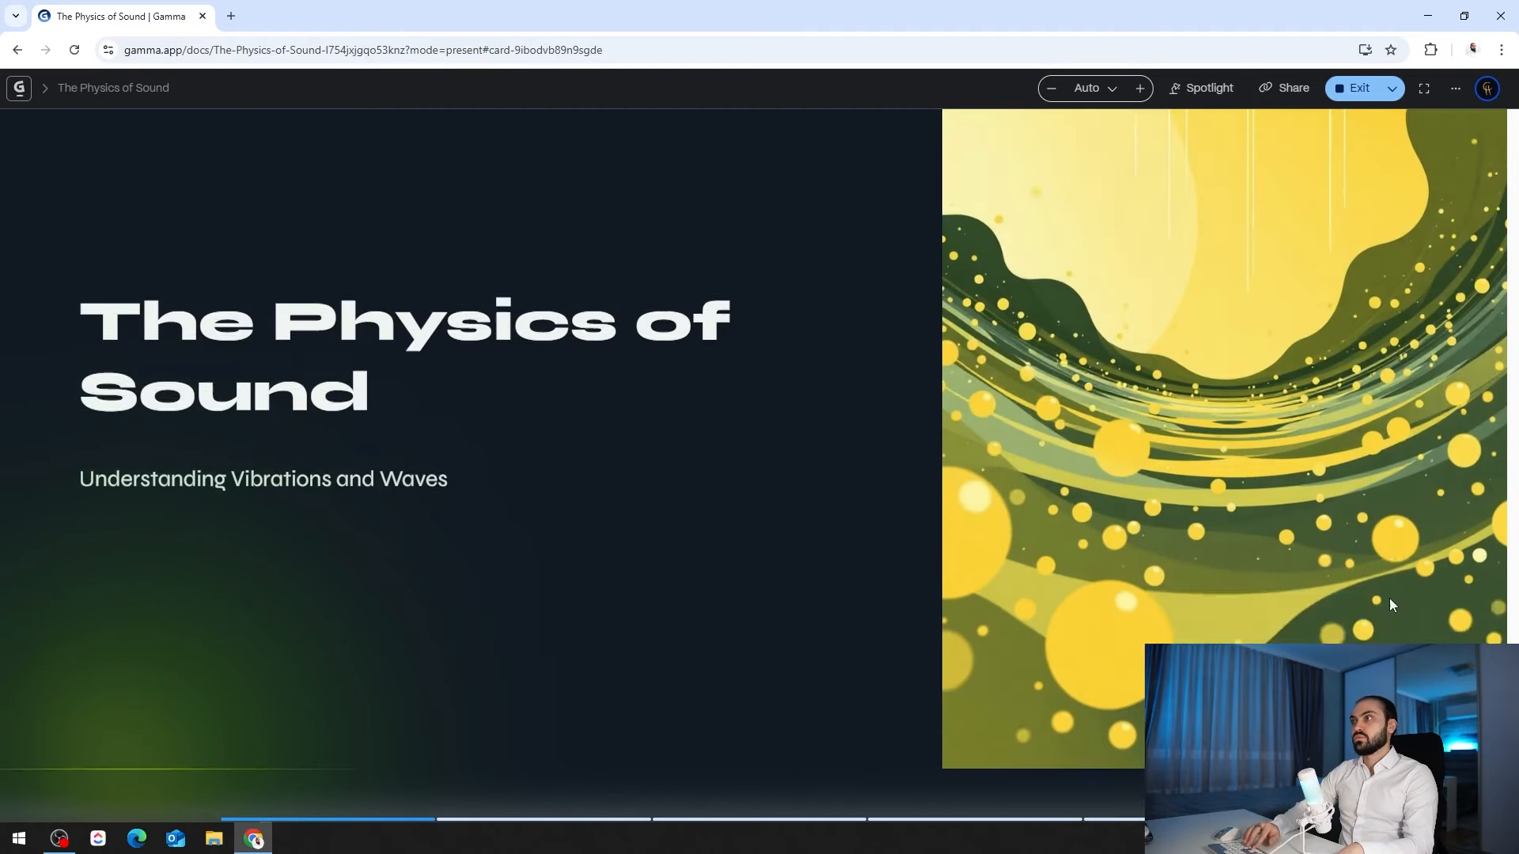
key("Right")
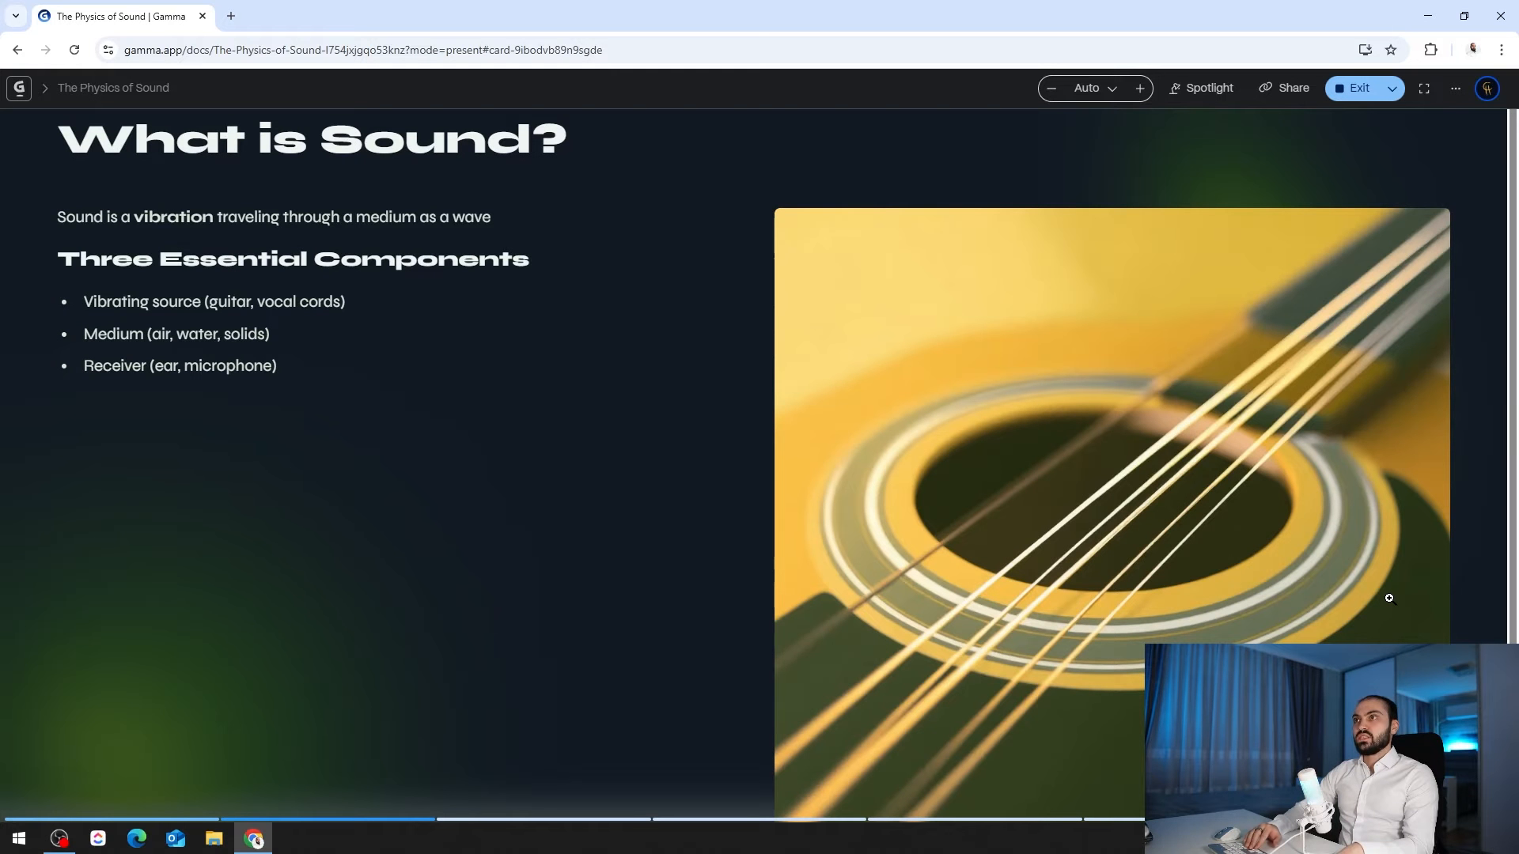
key("Right")
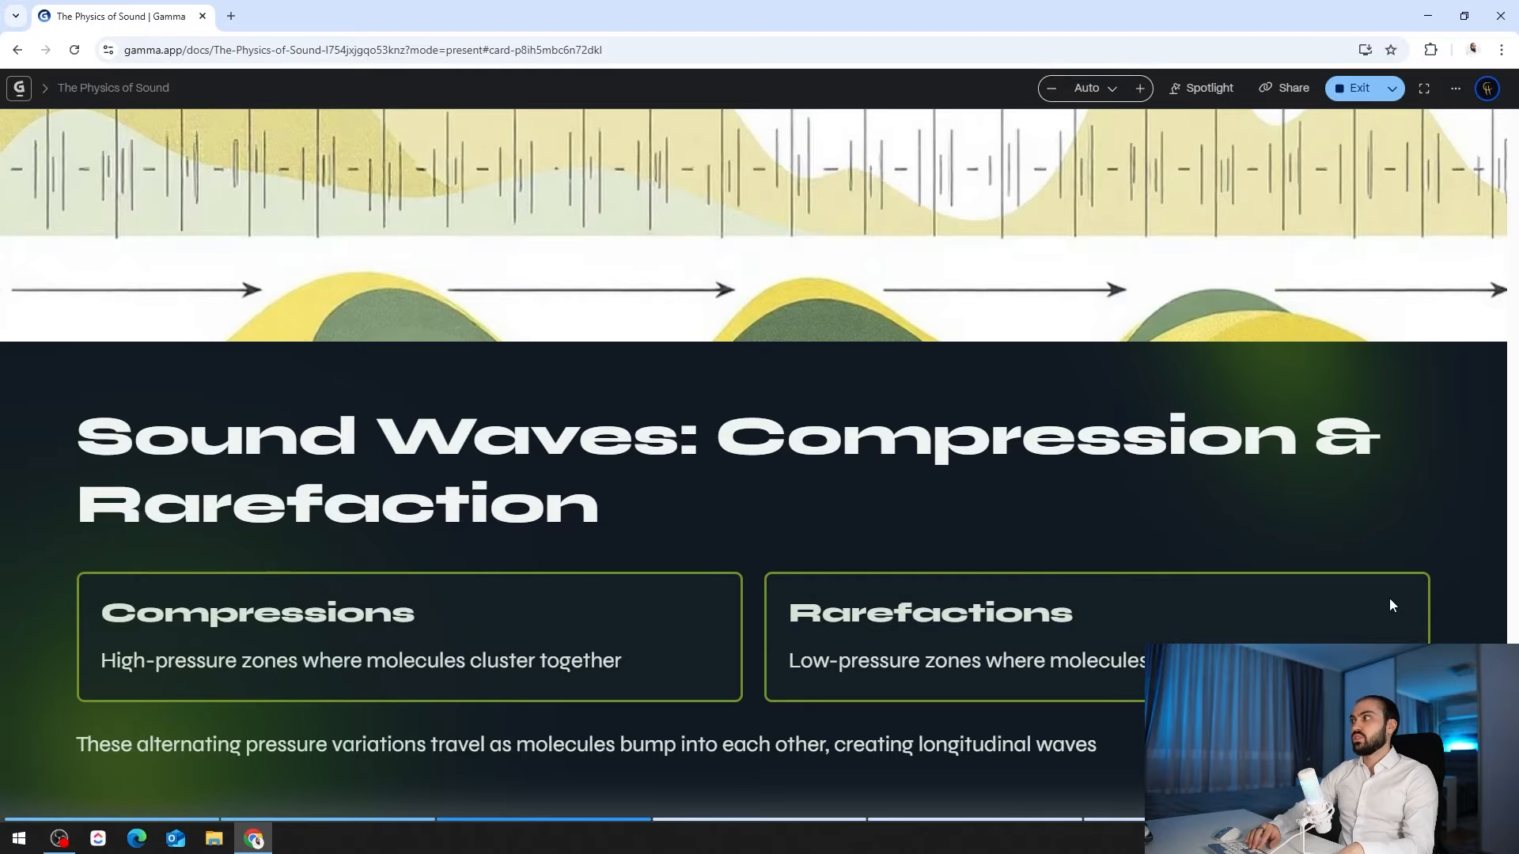
key("Right")
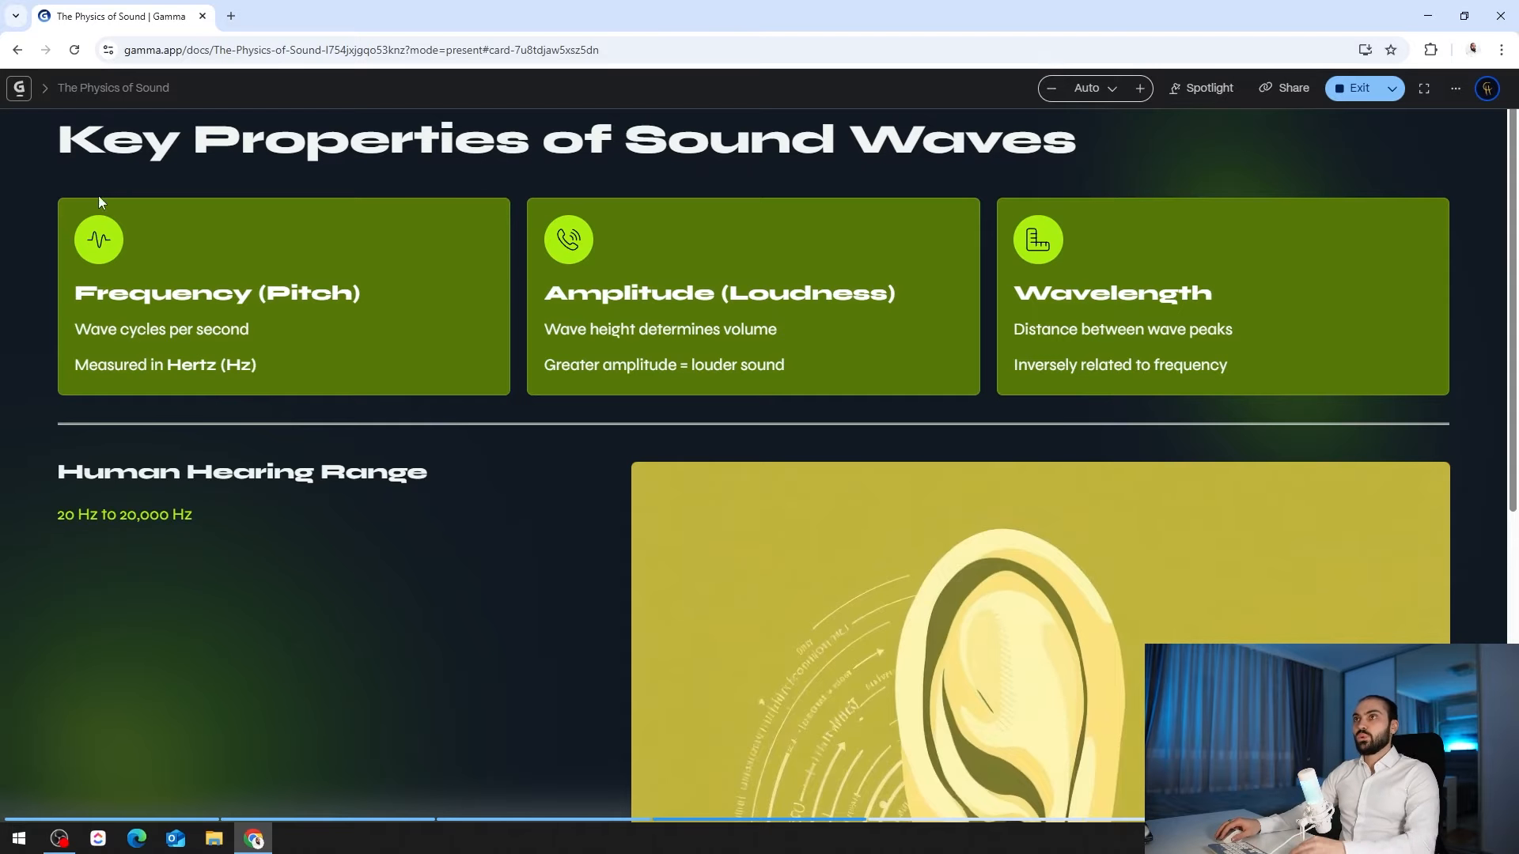
key("Left")
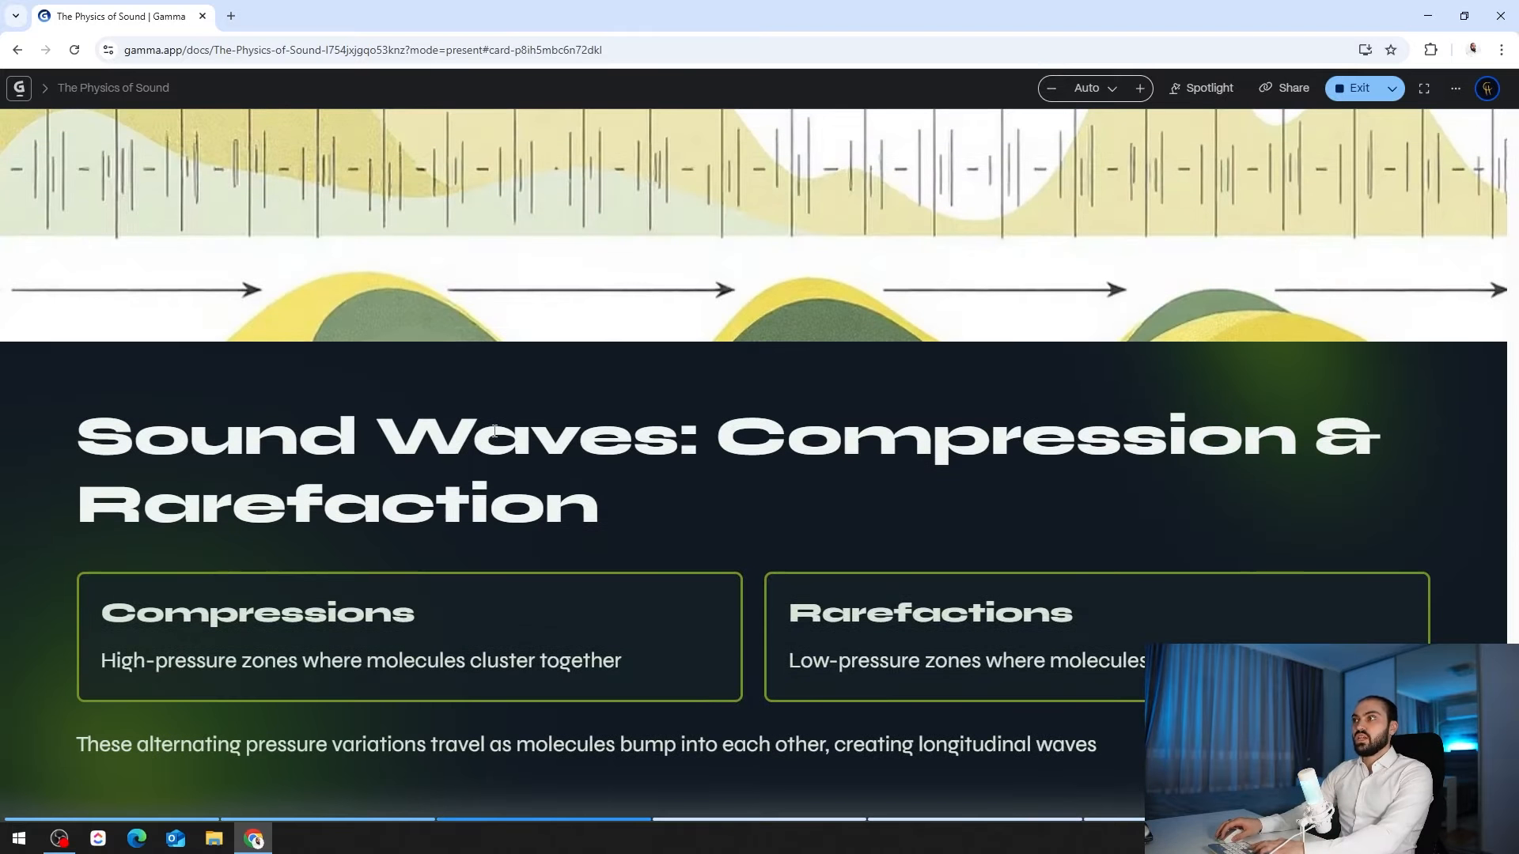
key("Right")
key("Right")
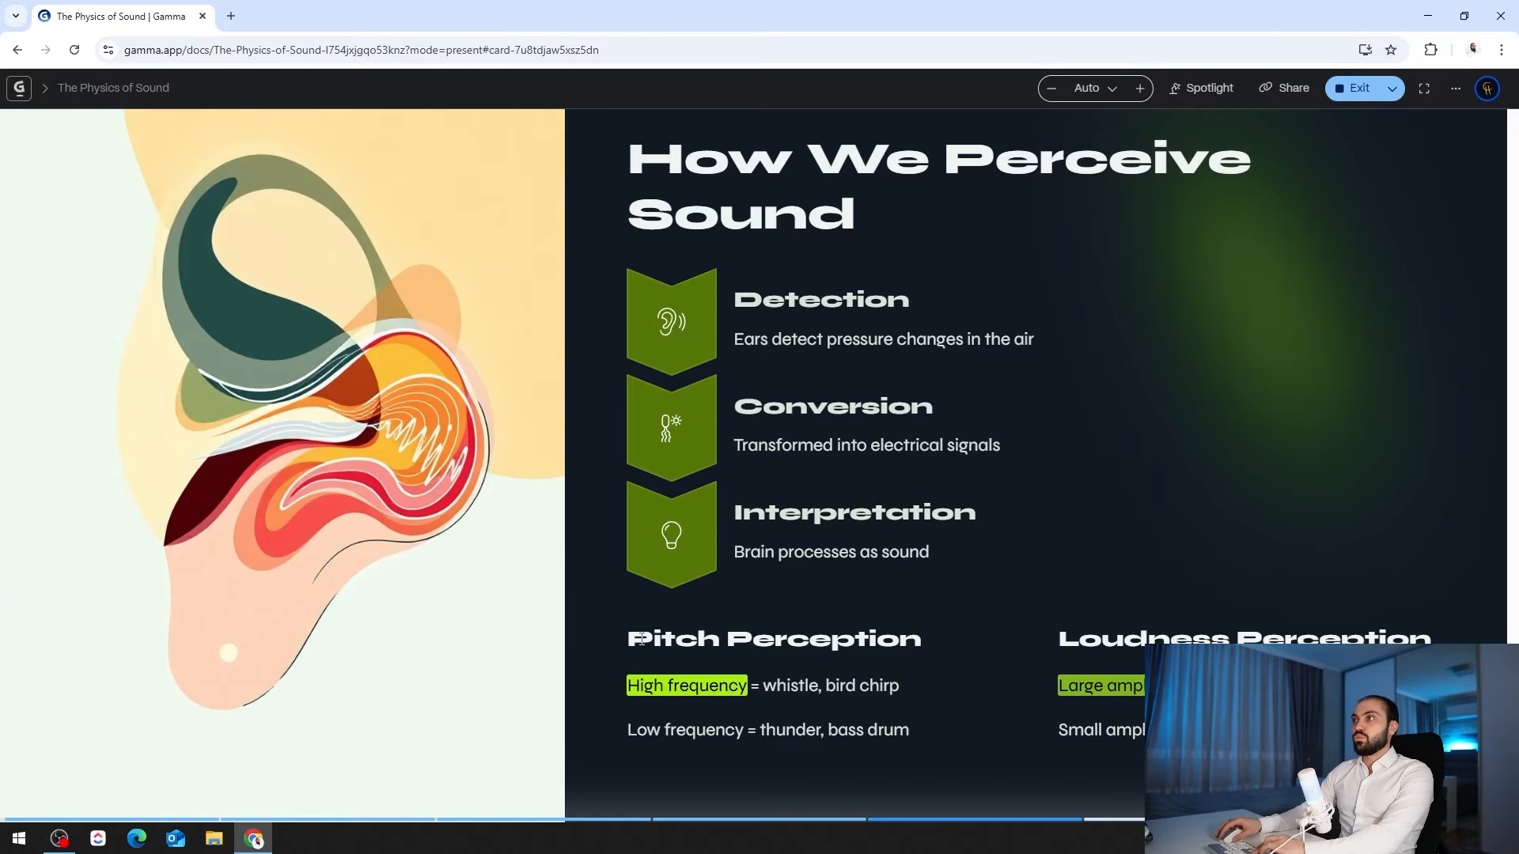
key("Left")
key("Right")
key("Right")
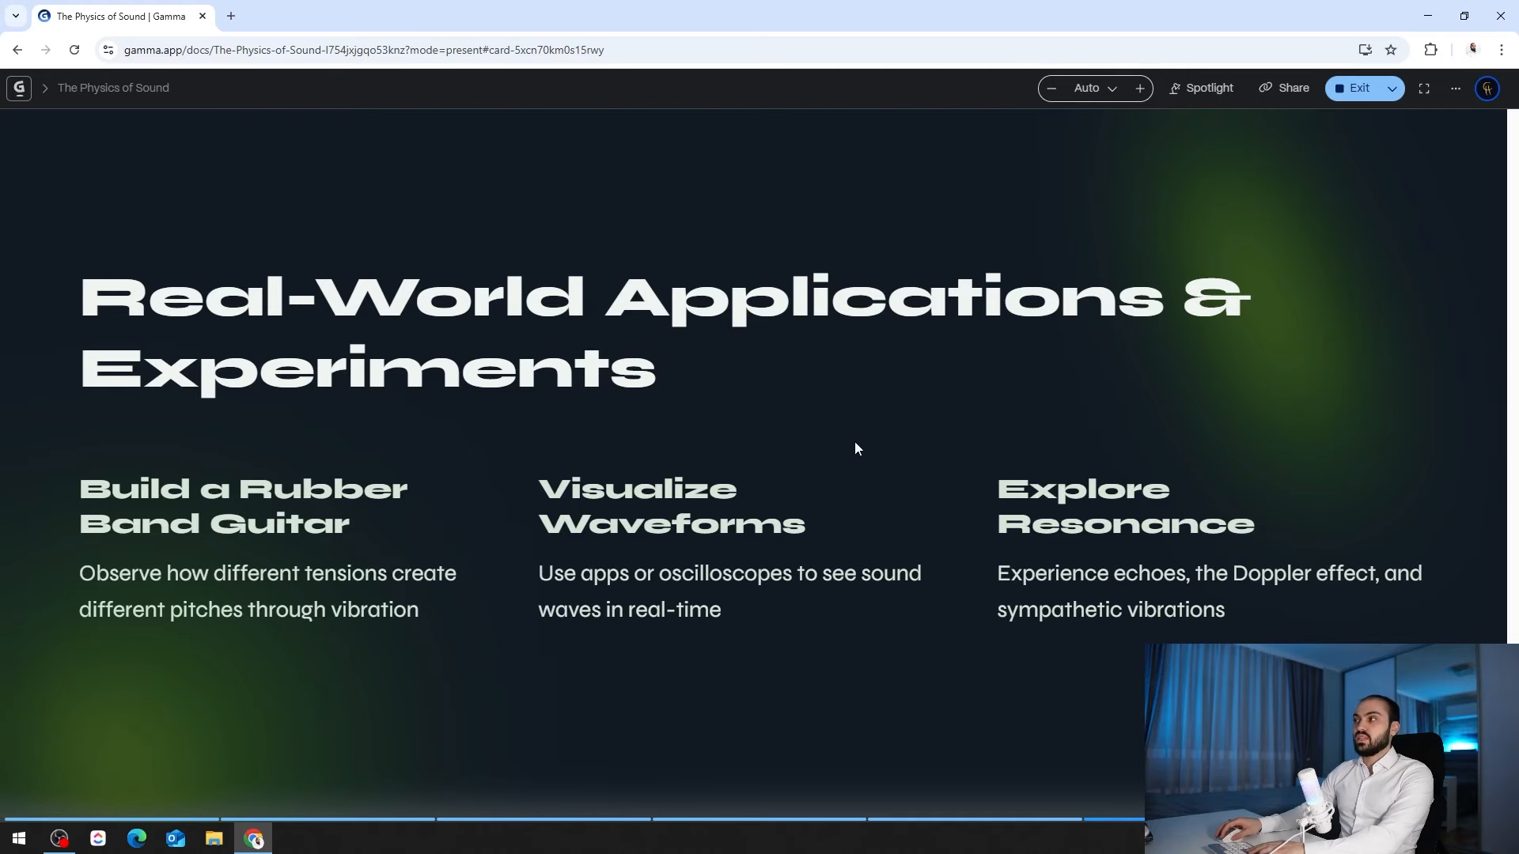
key("Right")
key("Escape")
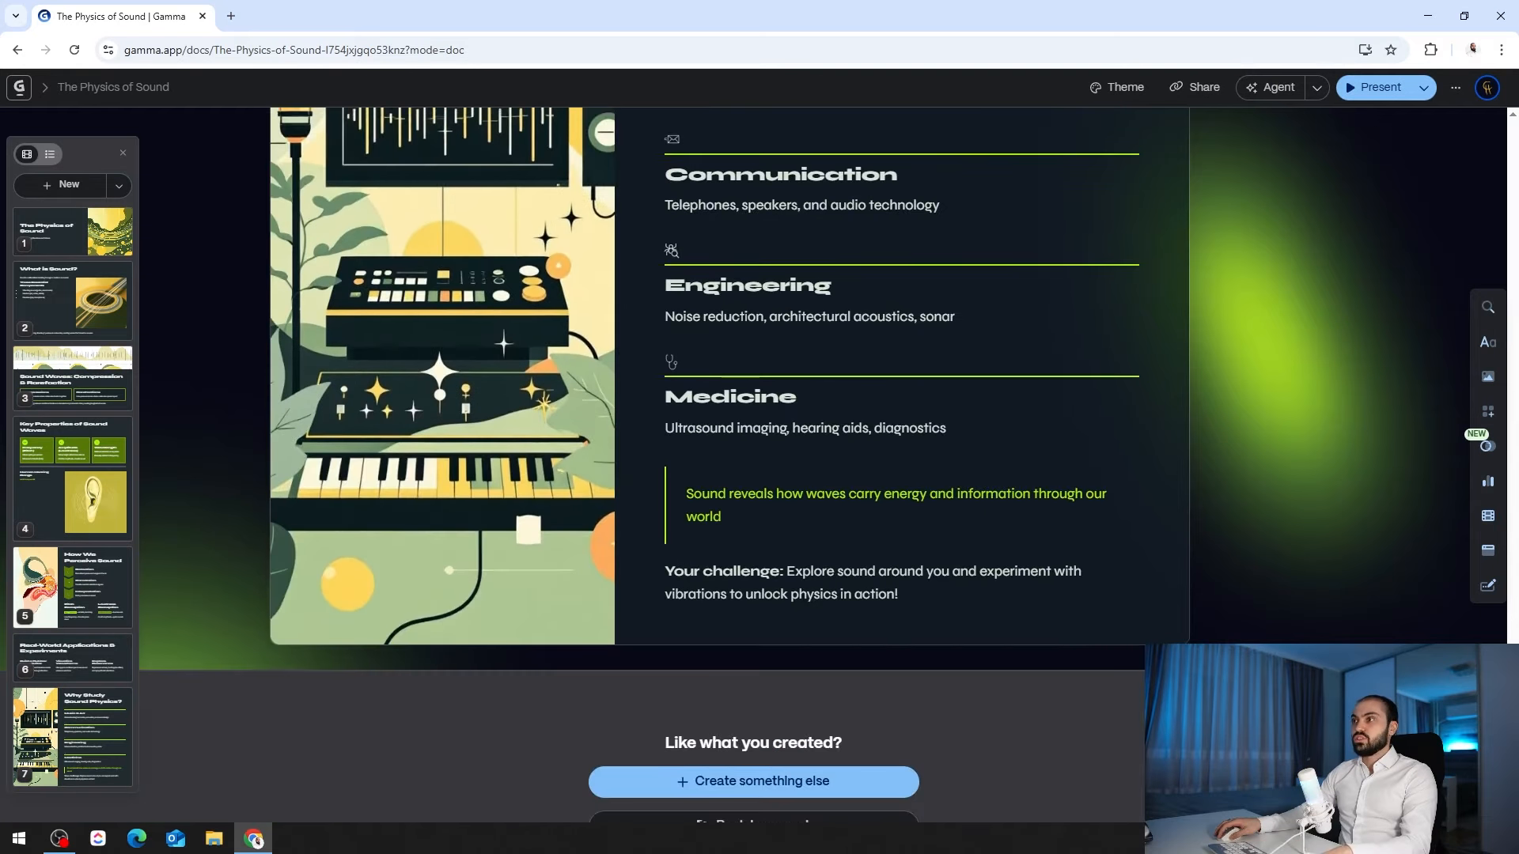
- Give the title card a left accent-image layout after trying the background layout
left_click_drag(1514, 629, 1514, 119)
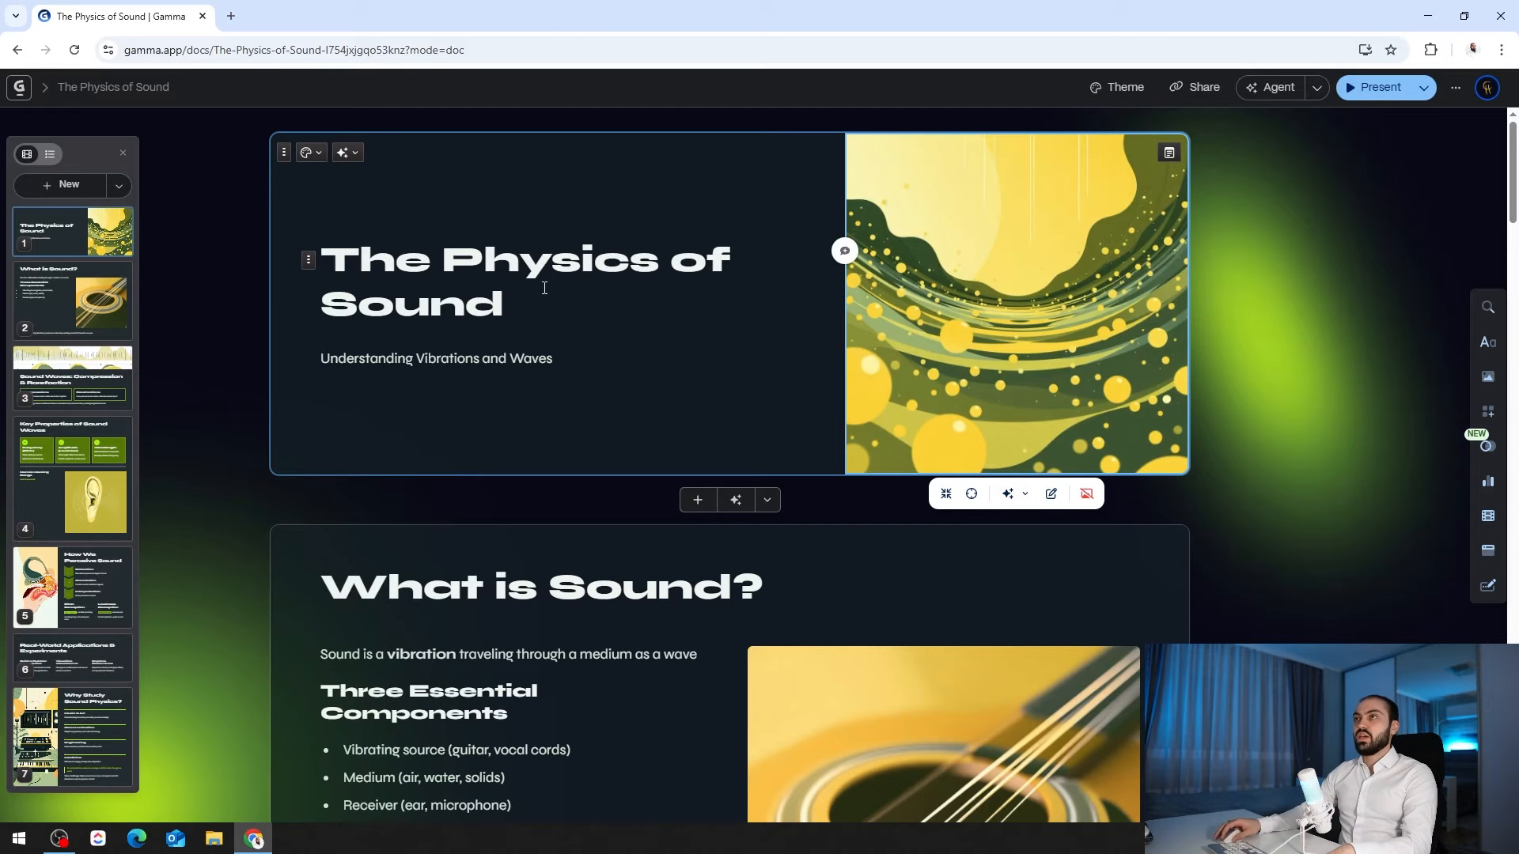
left_click(315, 153)
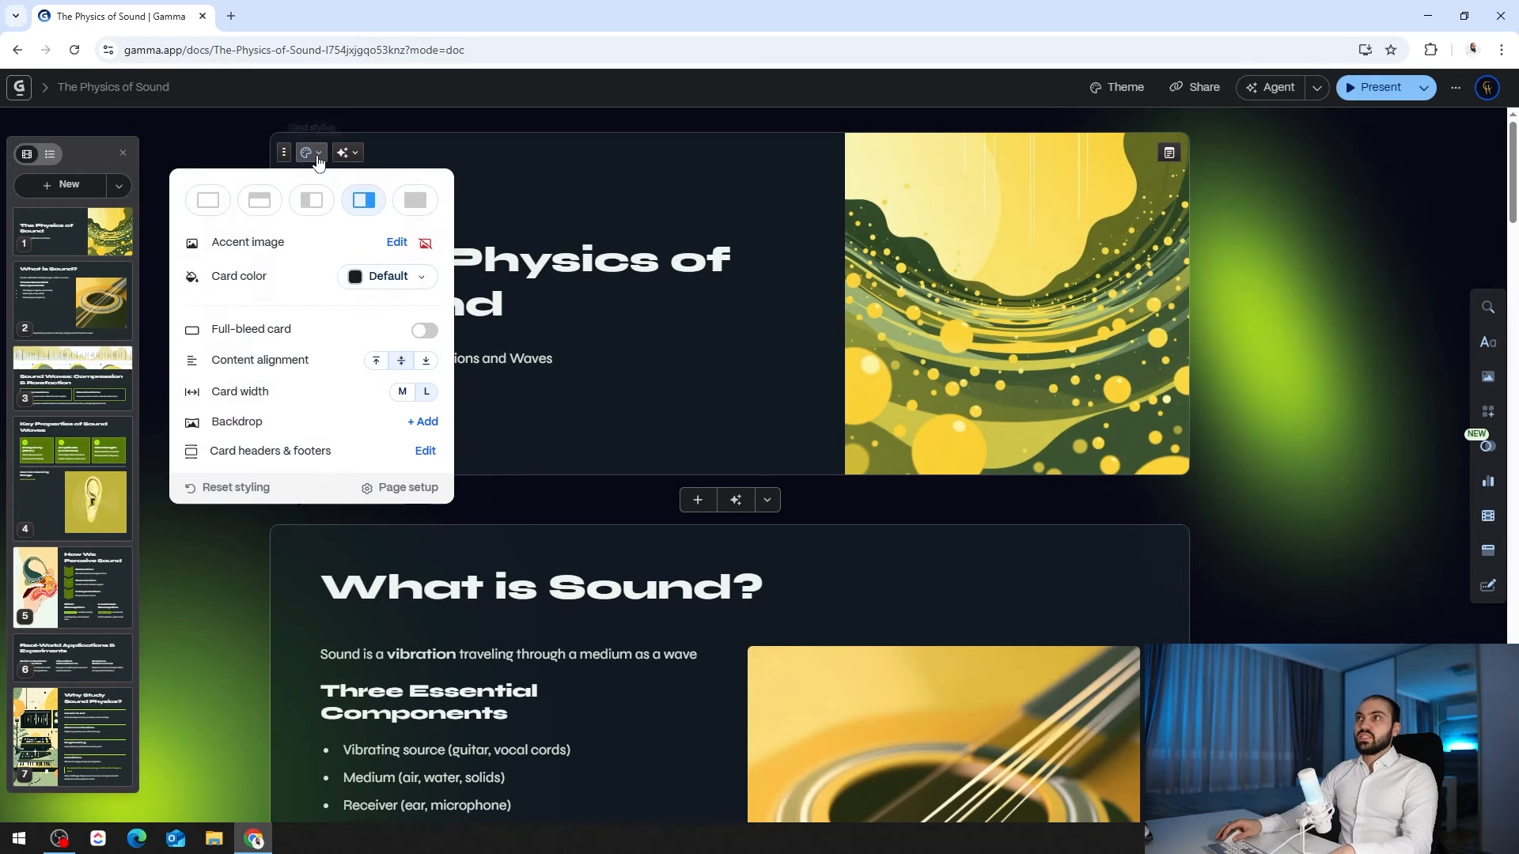
left_click(416, 204)
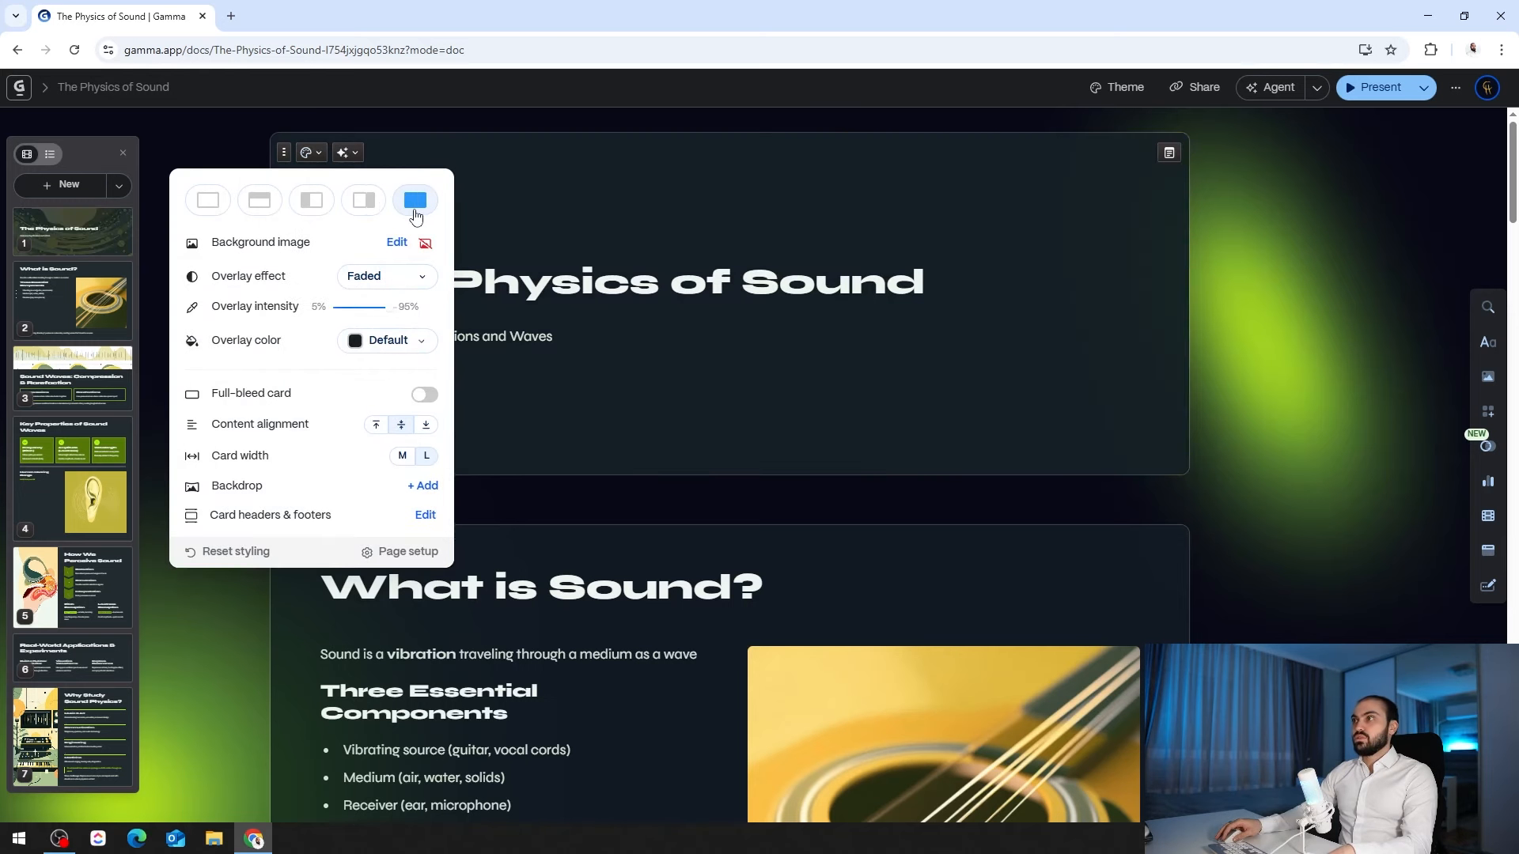
left_click(311, 201)
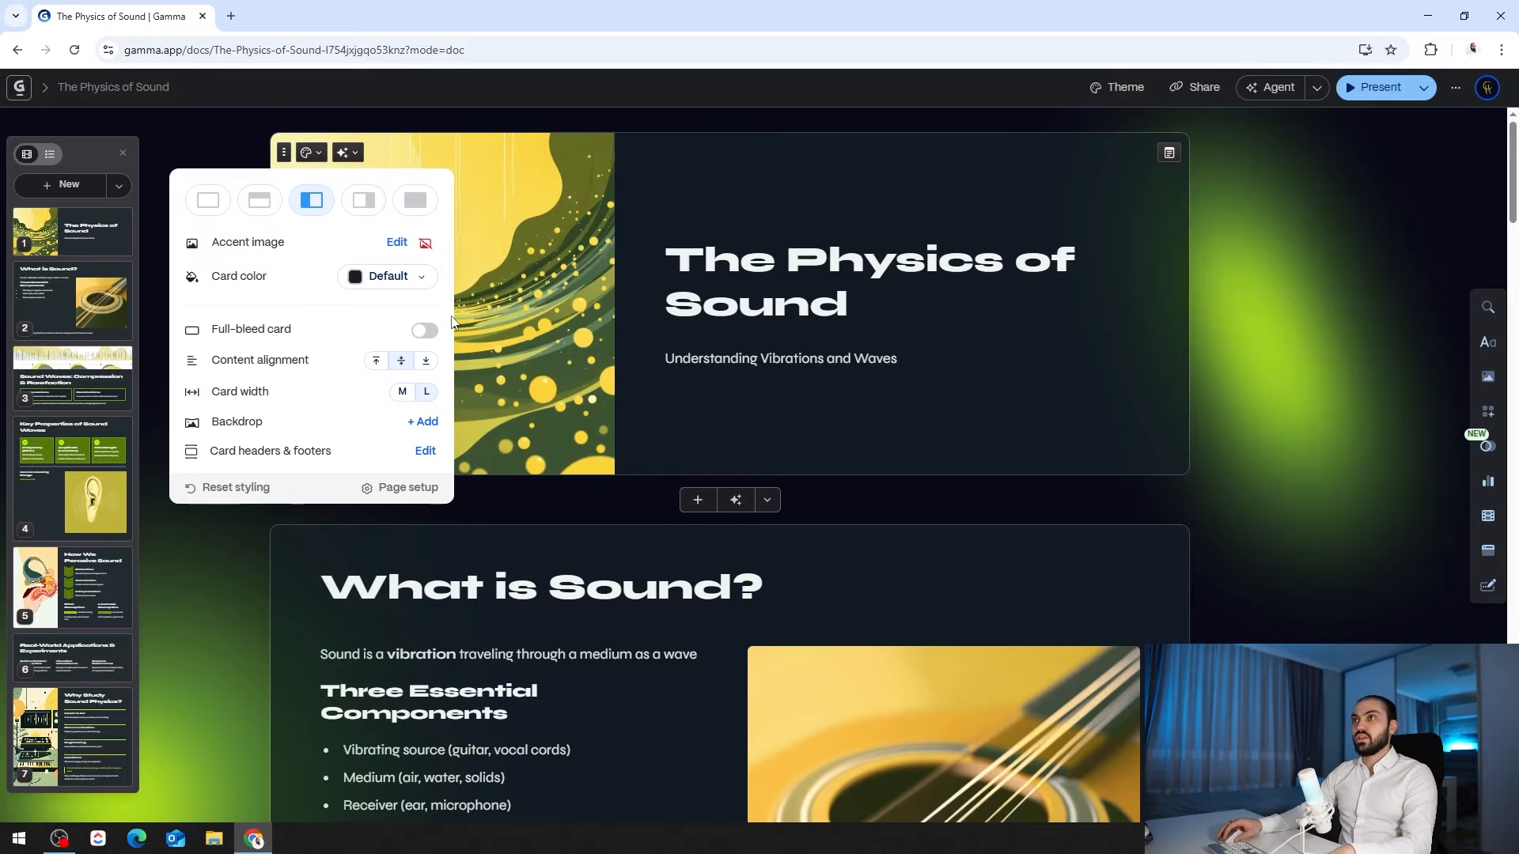
- Set the title card colour to dark #152025 and edit its accent image
left_click(388, 284)
left_click(389, 344)
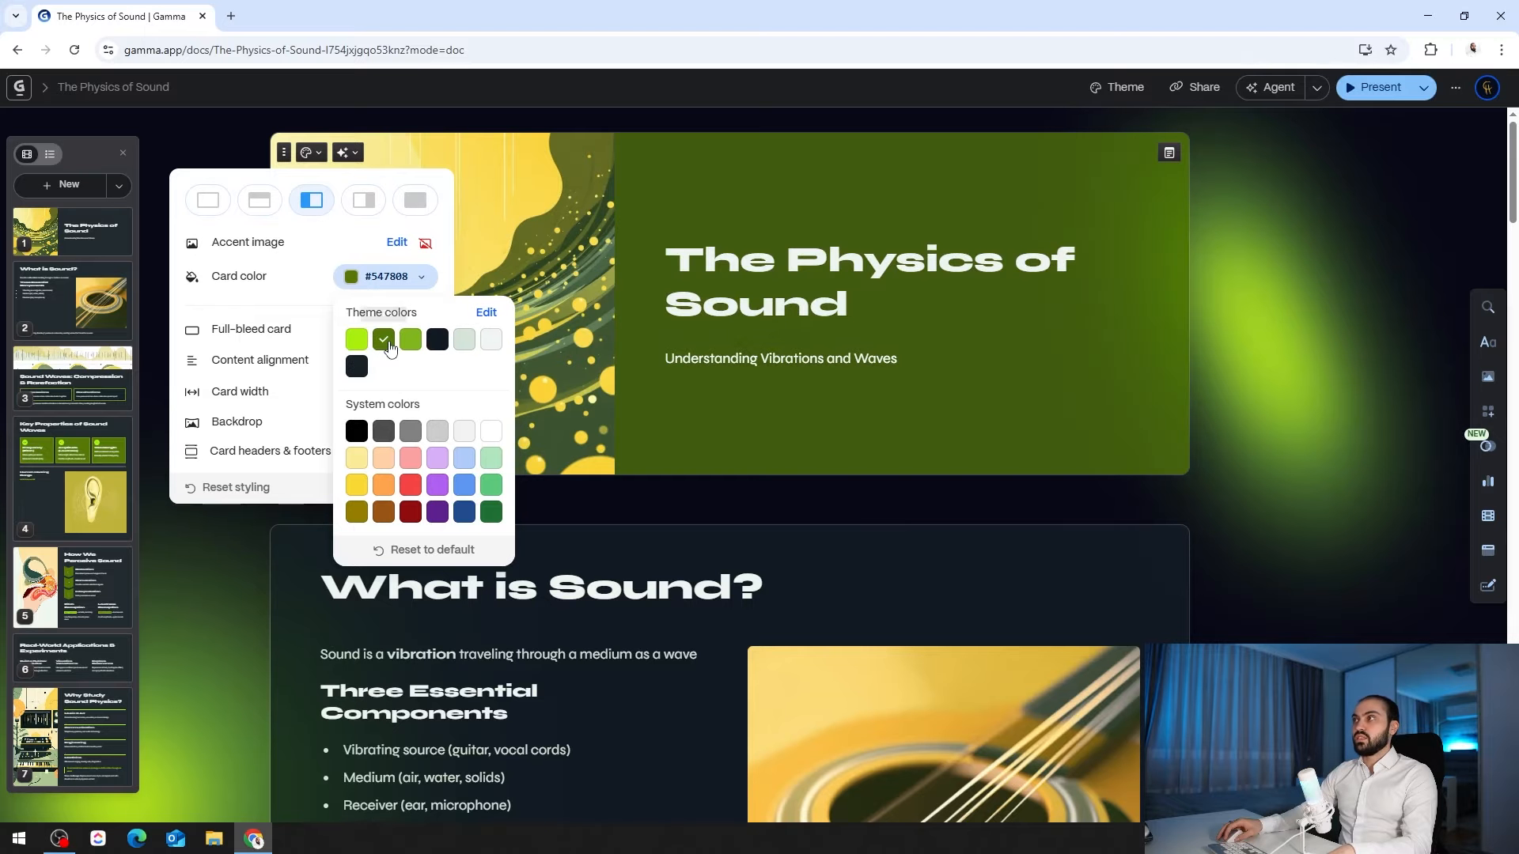
left_click(414, 344)
left_click(439, 342)
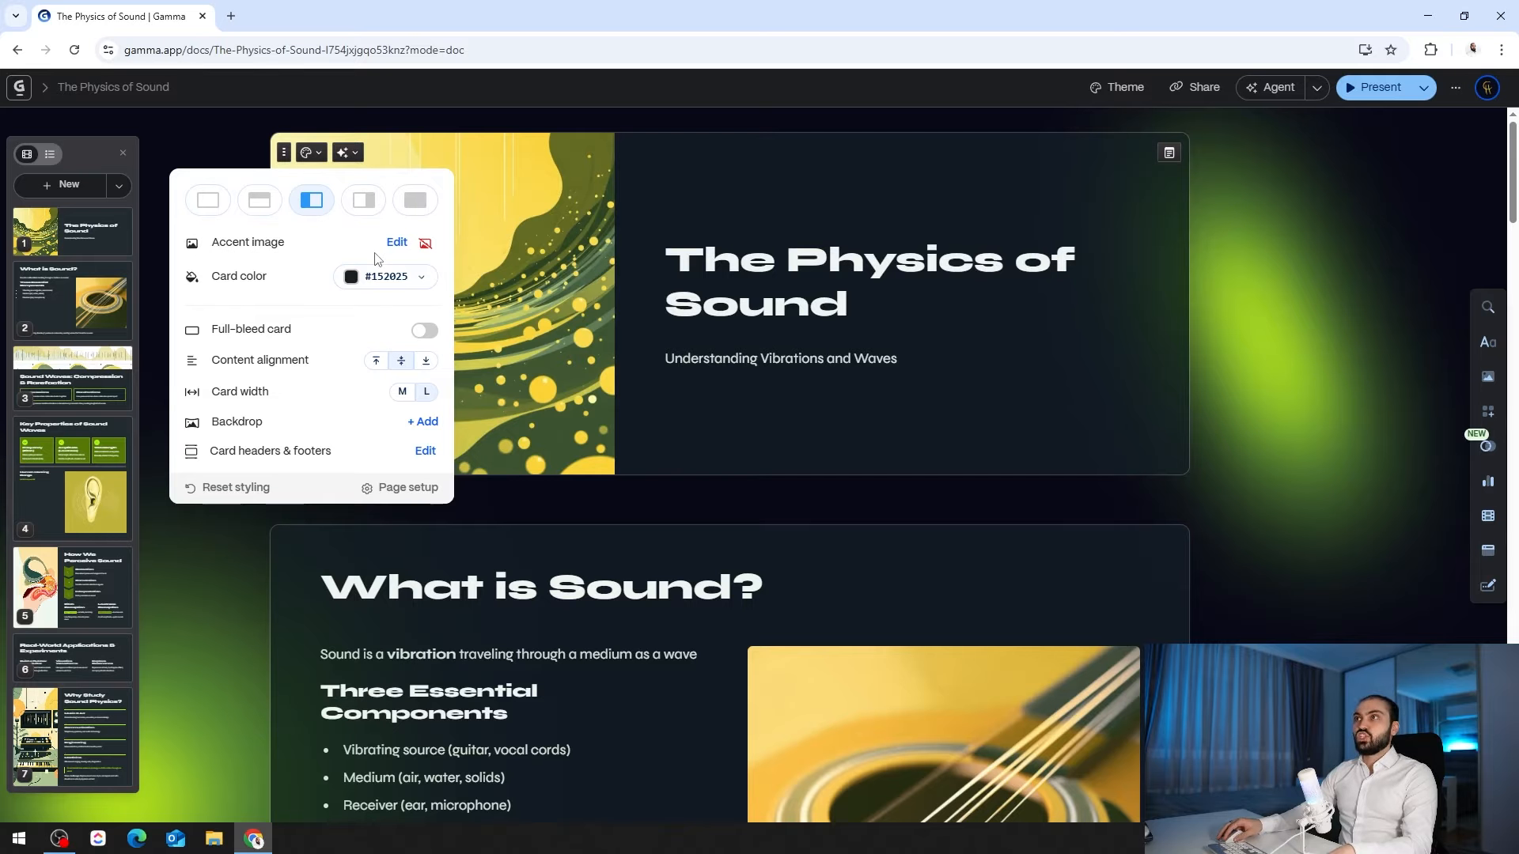
left_click(395, 249)
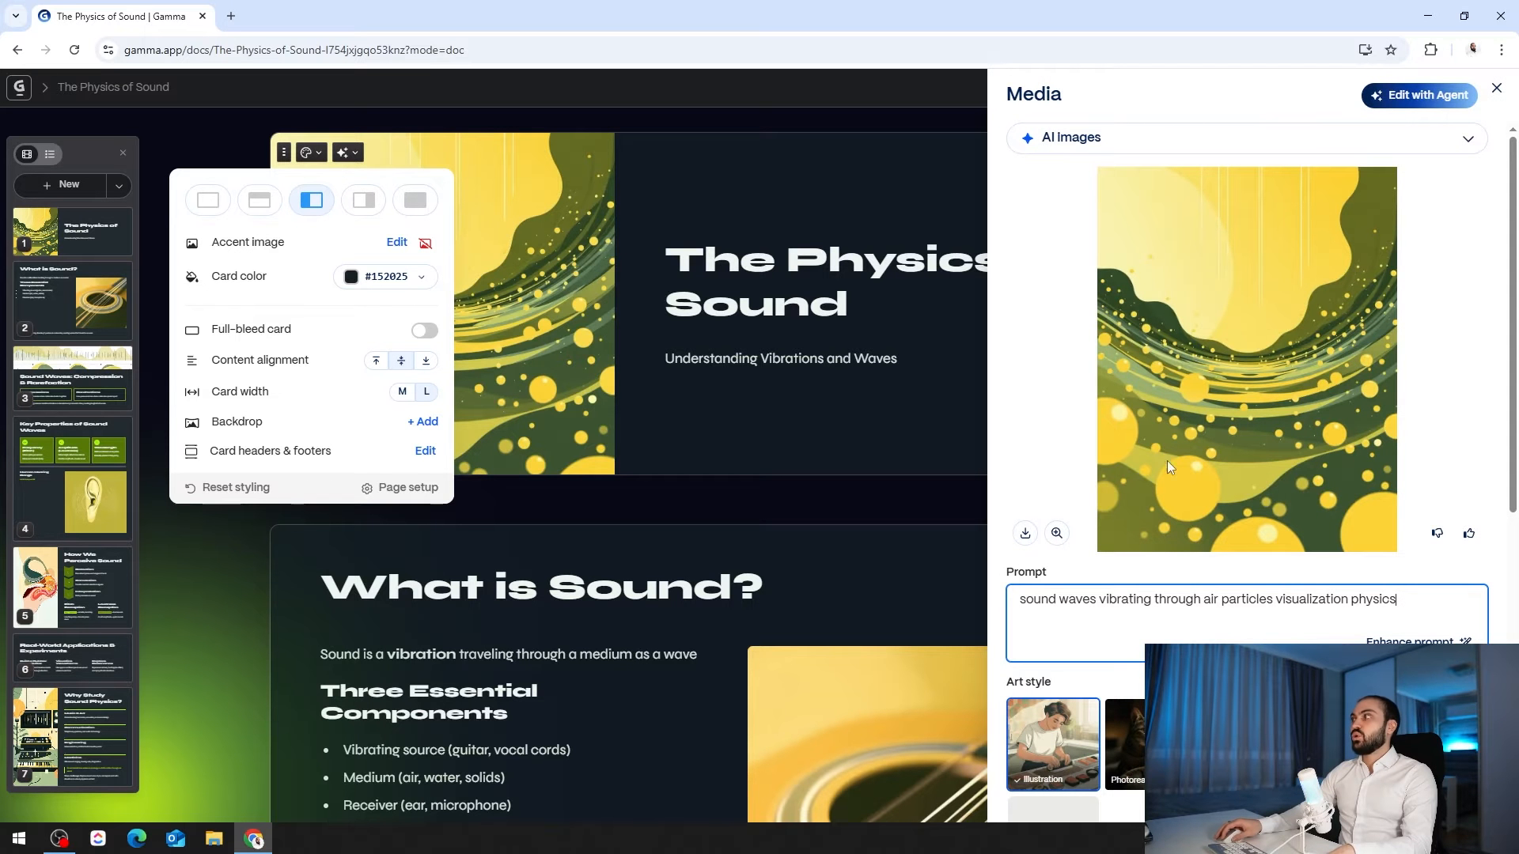
- Generate one Photorealistic image from an enhanced 'Sound wave' prompt
double_click(1359, 616)
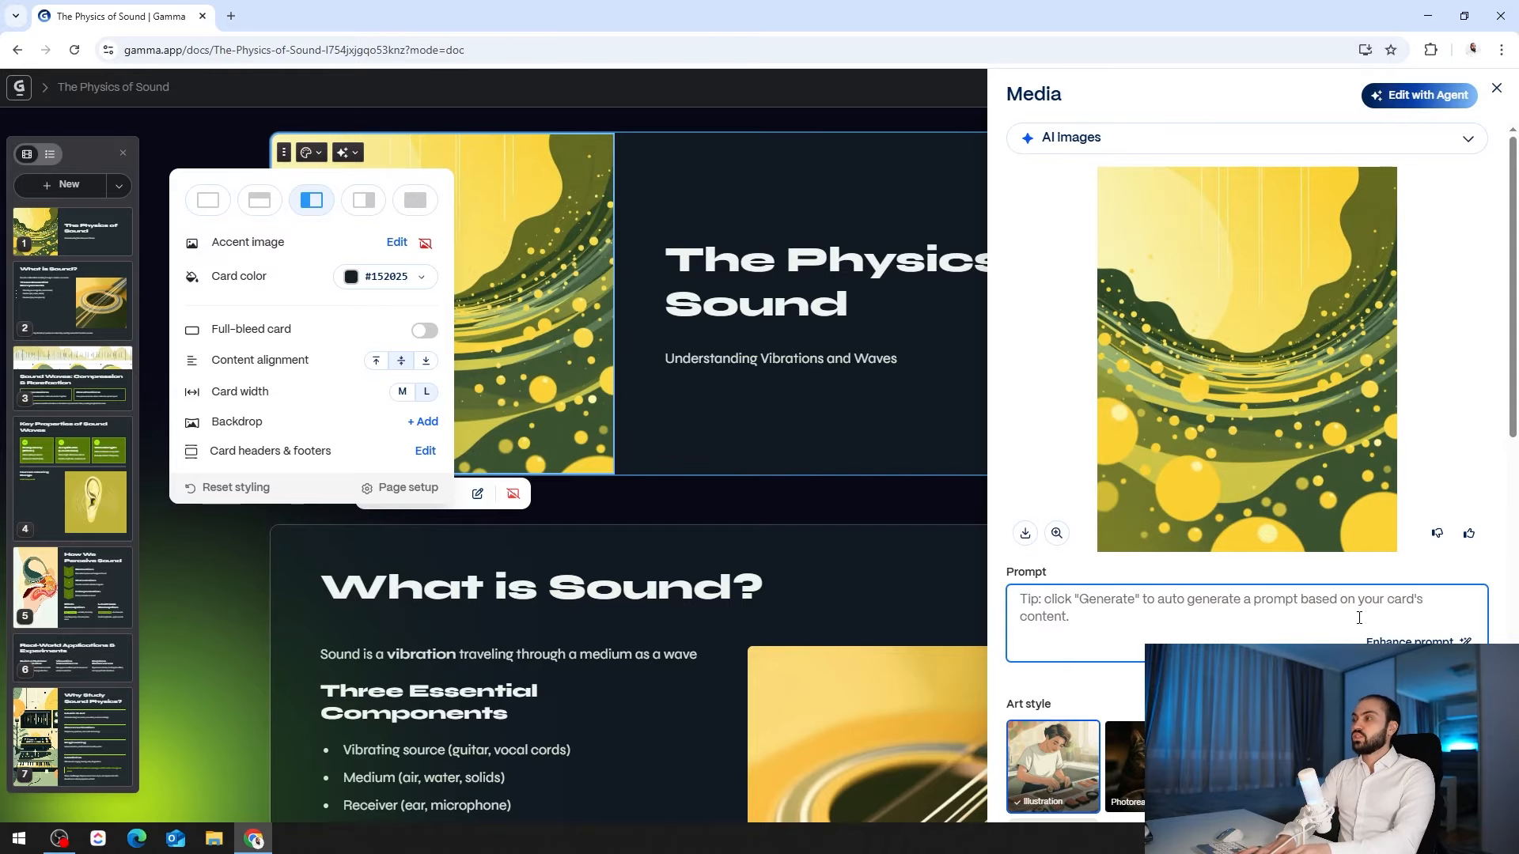
type("Sound wa")
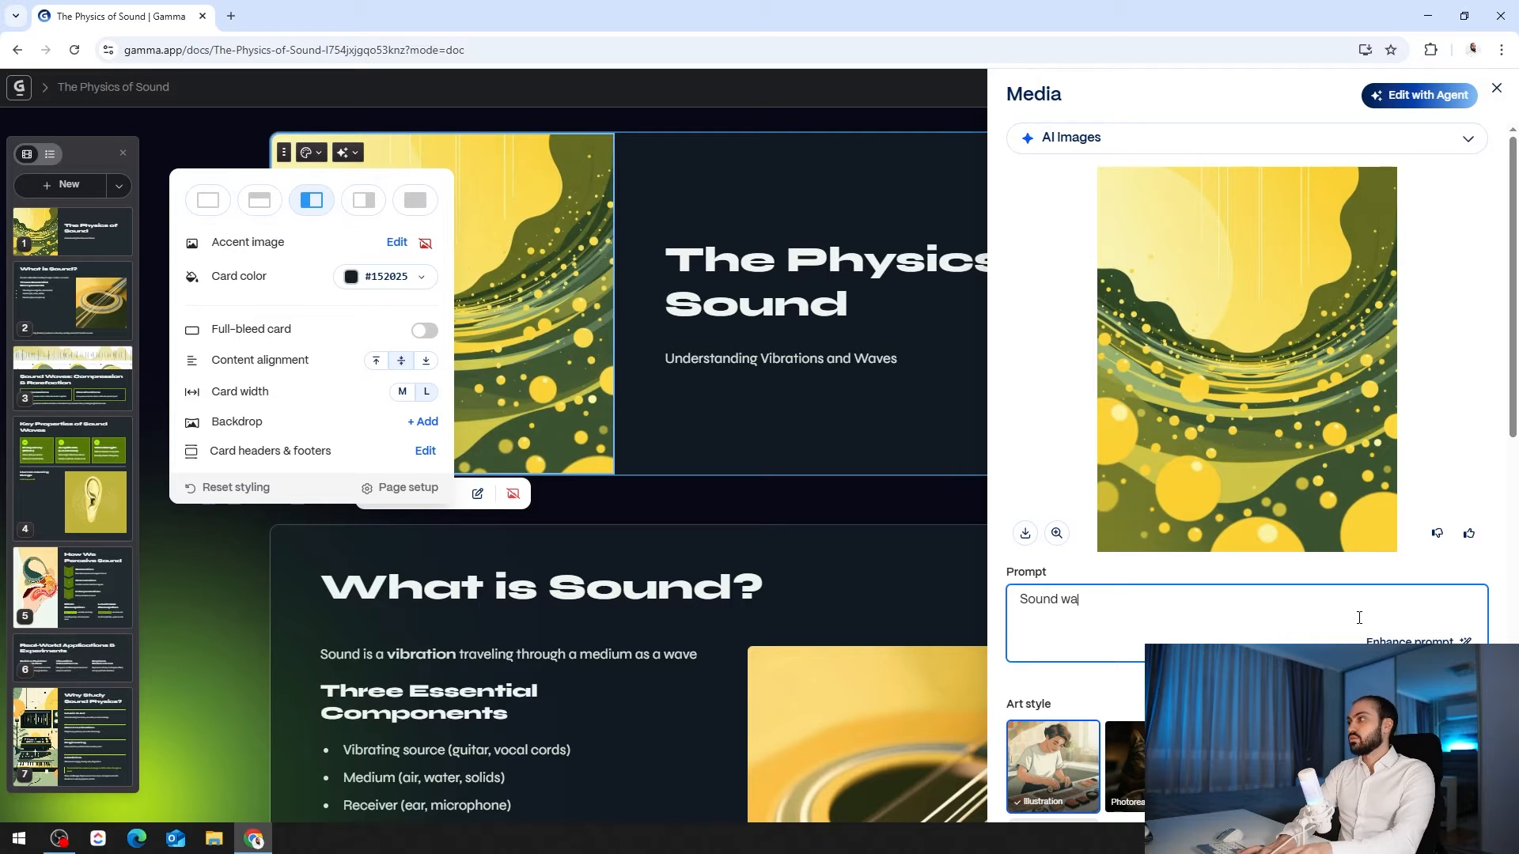
type("ve")
key("Return")
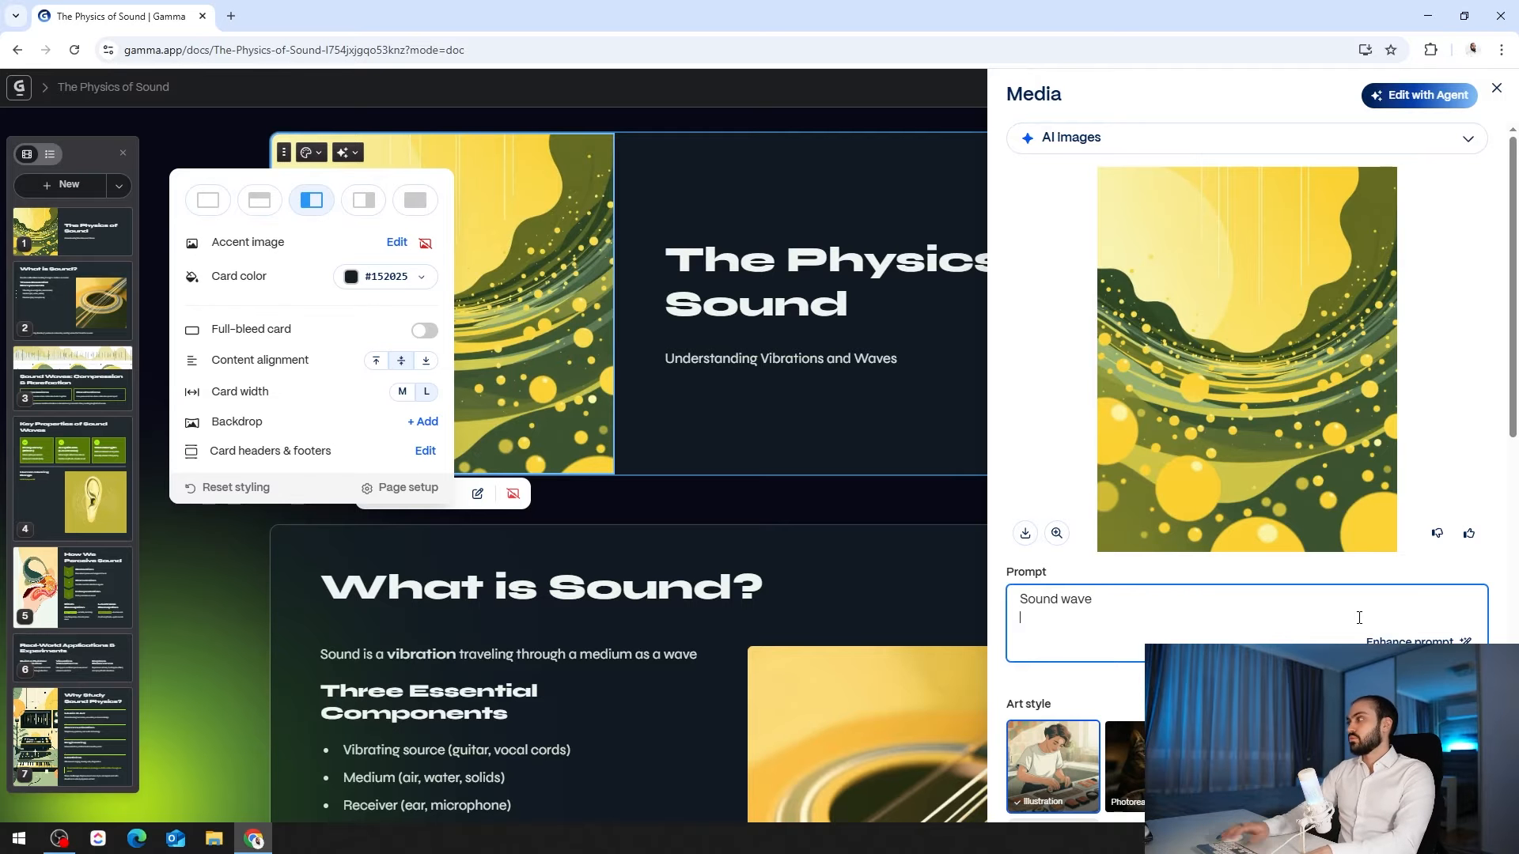
left_click(1419, 643)
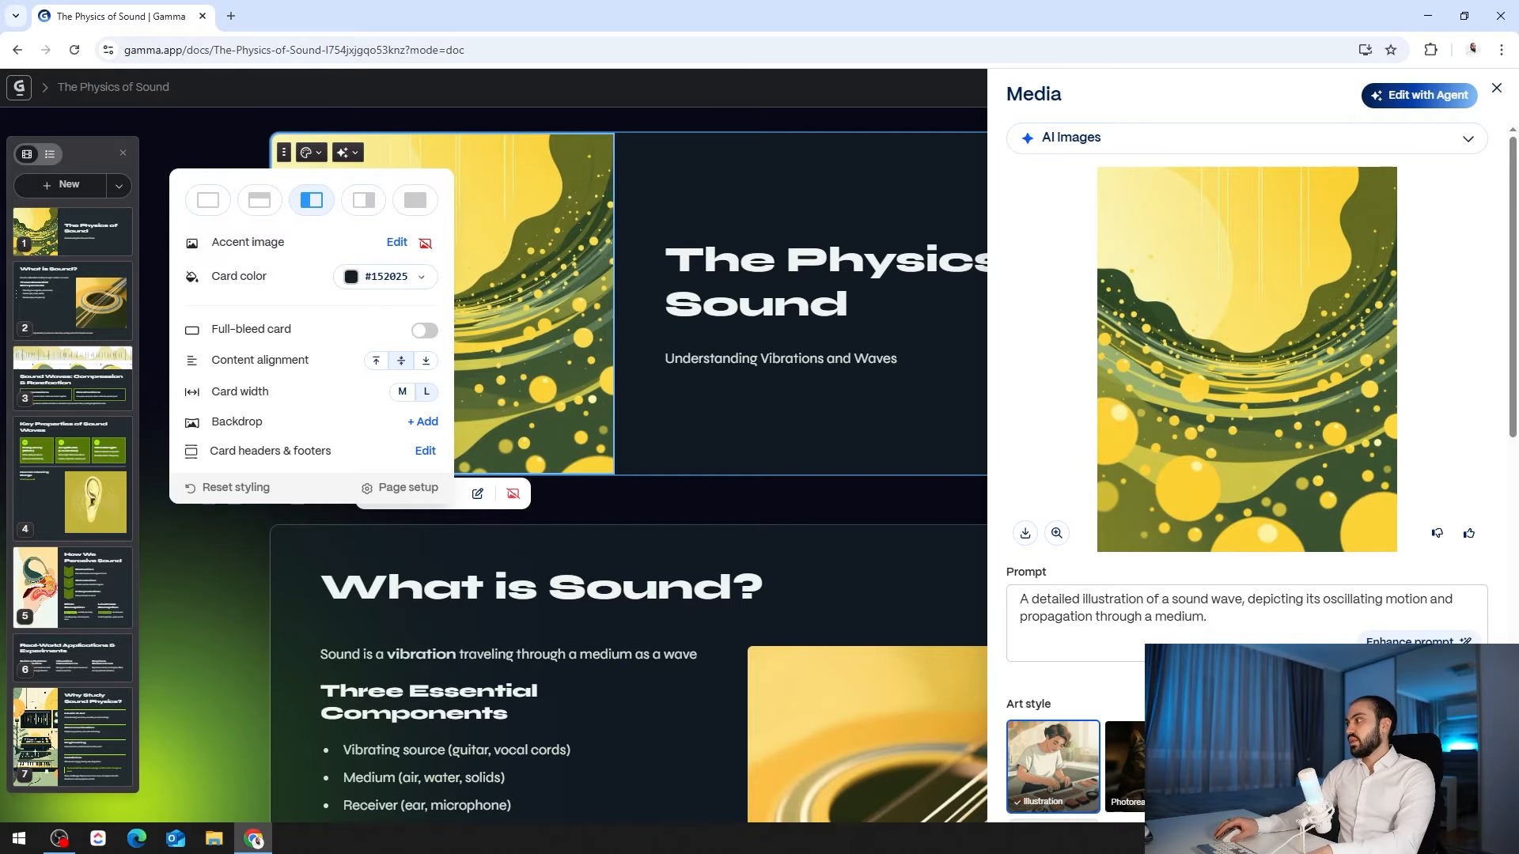
scroll(1128, 644, "down", 5)
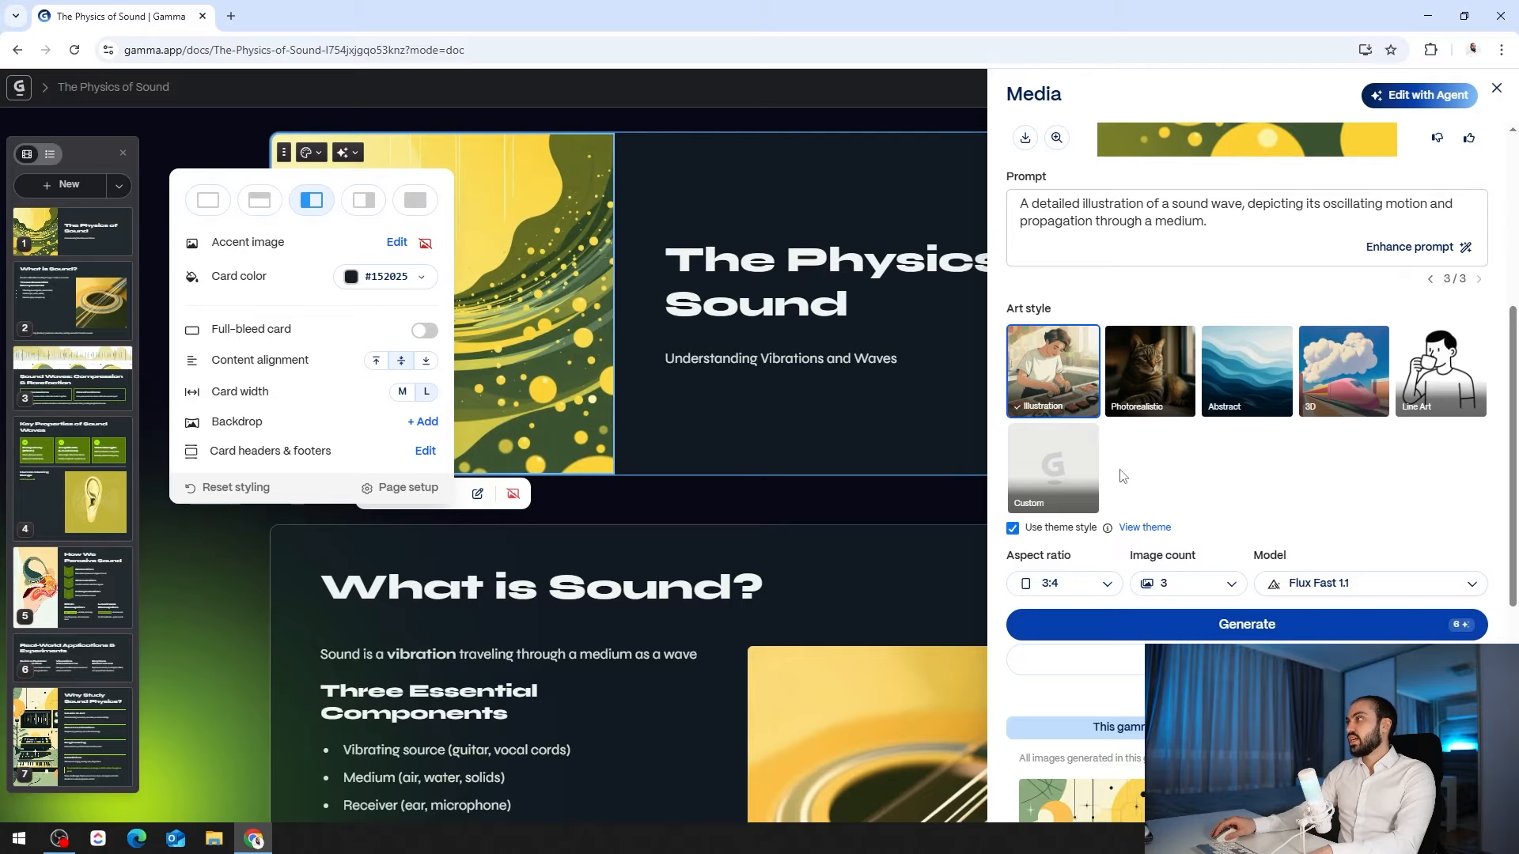
left_click(1155, 376)
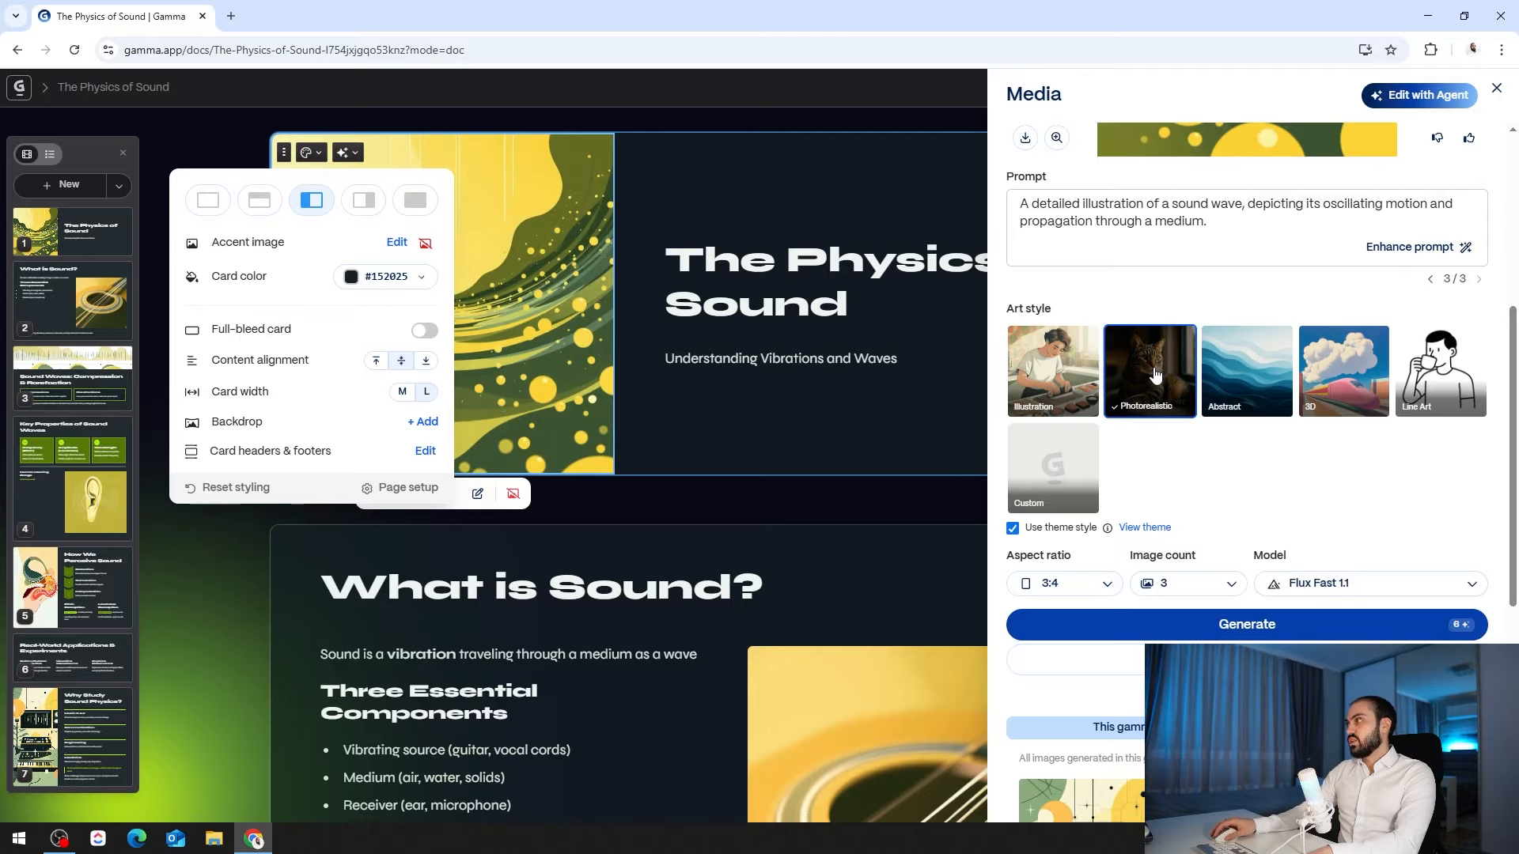
scroll(1178, 490, "down", 1)
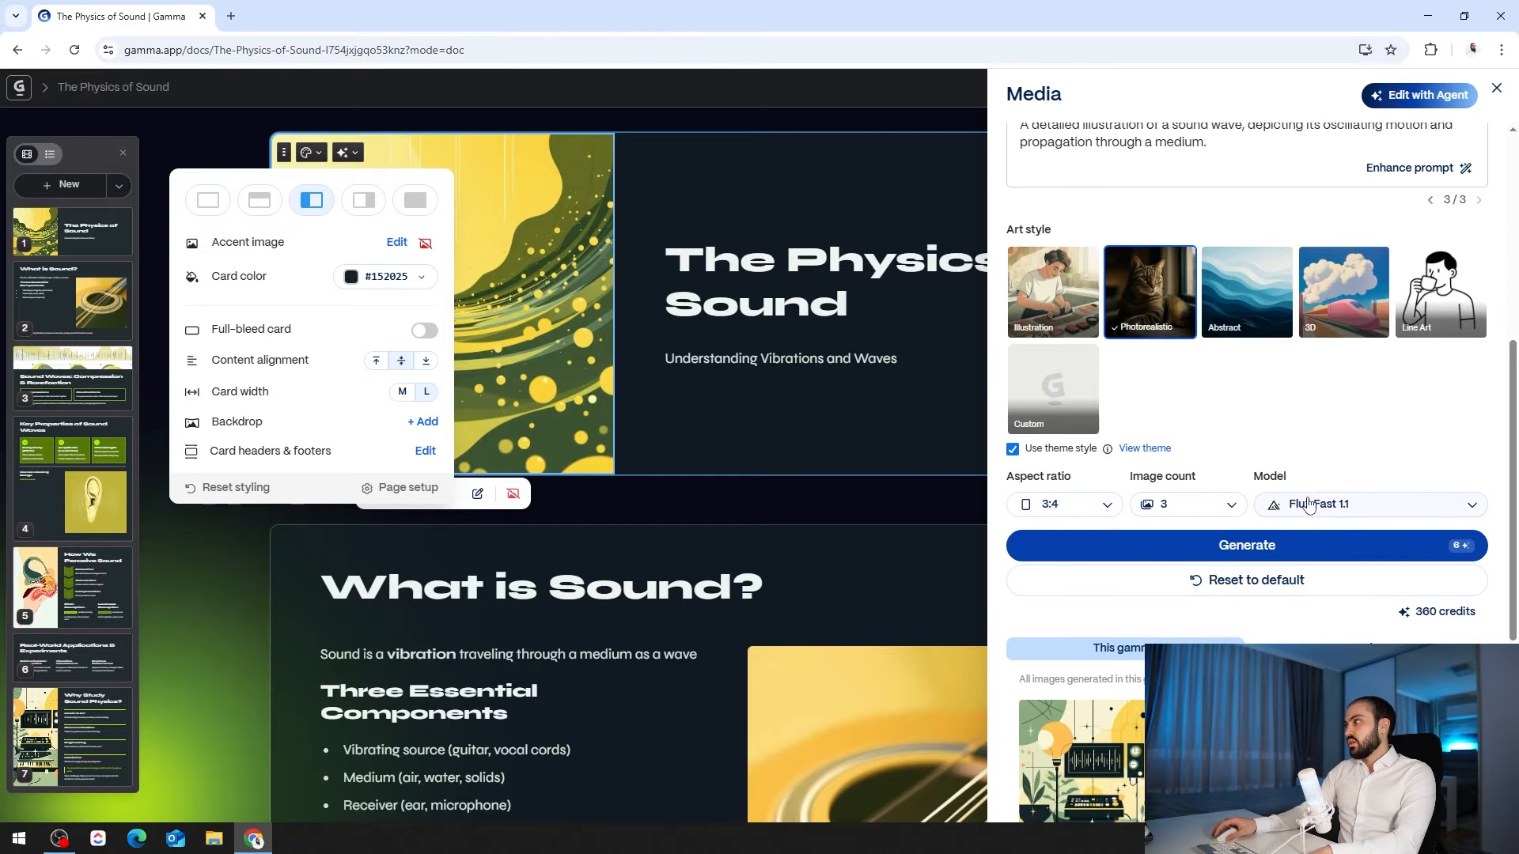
left_click(1228, 513)
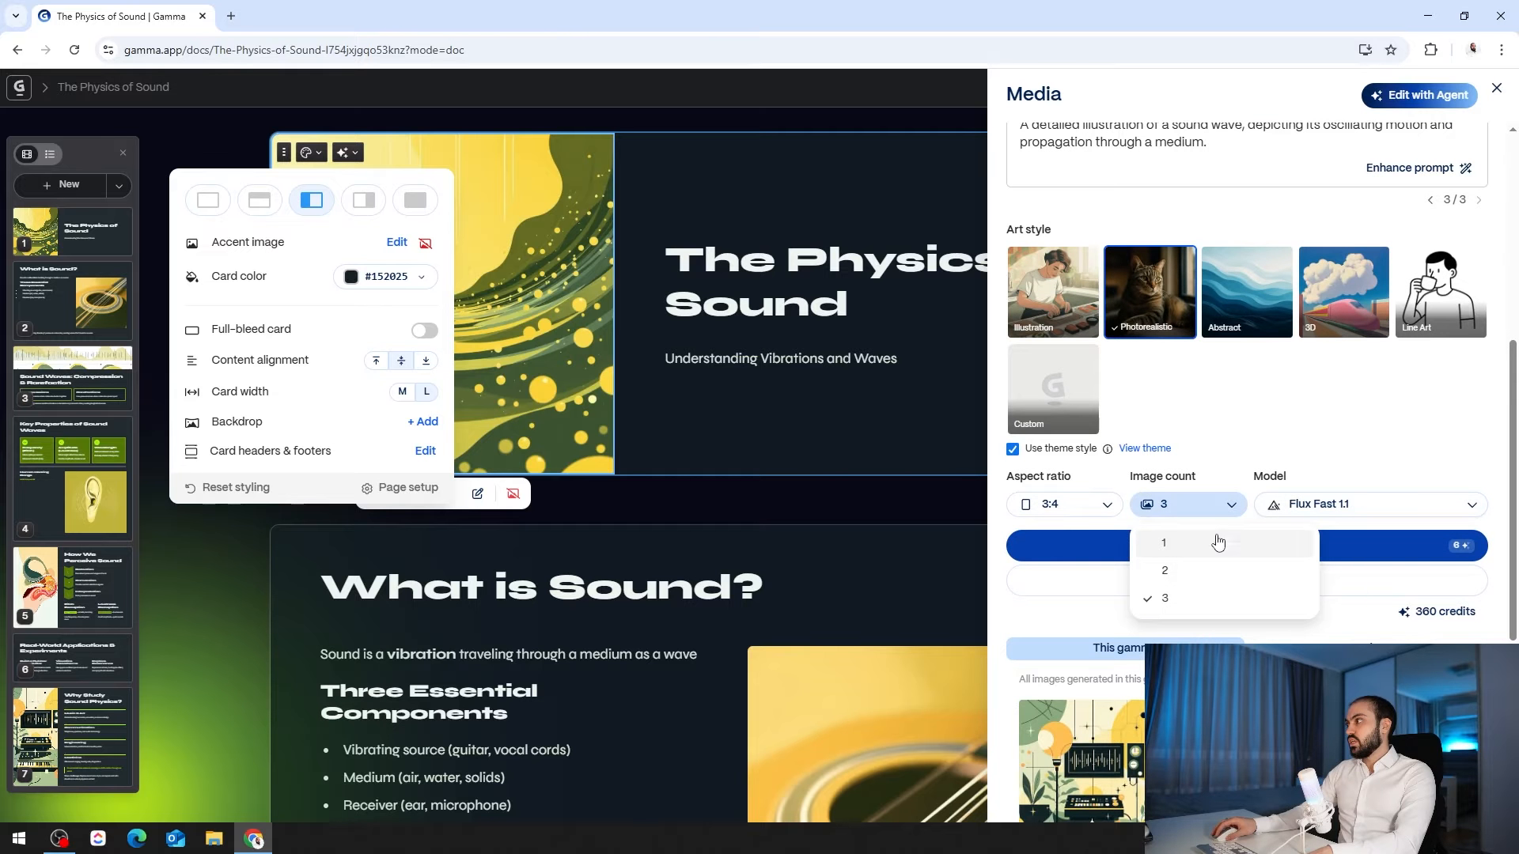
left_click(1204, 551)
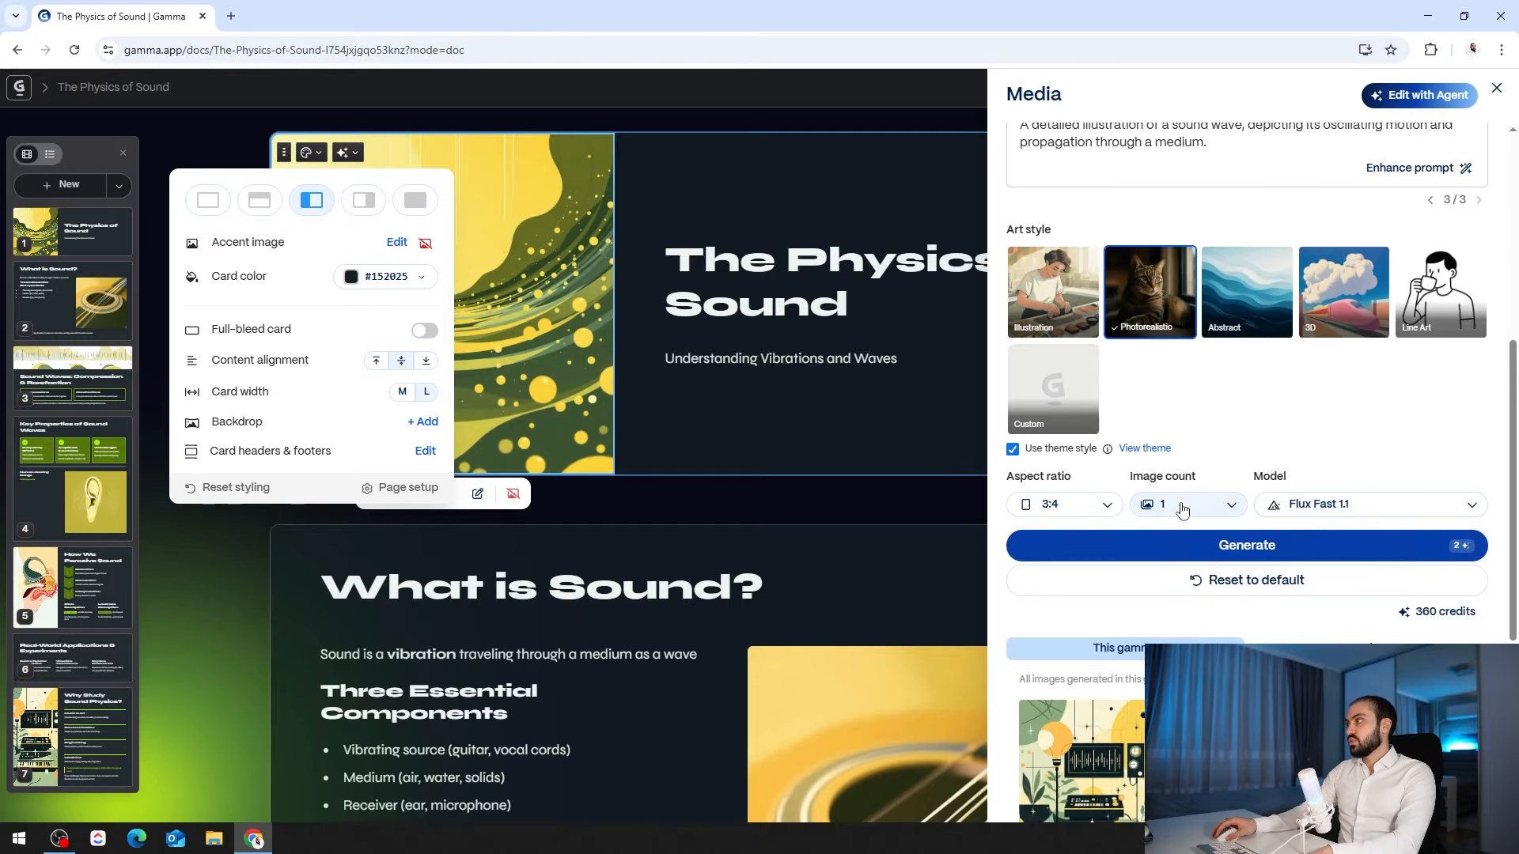
left_click(1214, 546)
- Generate a speaker image from an enhanced 'Sound speaker' prompt, rate it positively, and close Media
left_click(1238, 616)
key("ctrl+a")
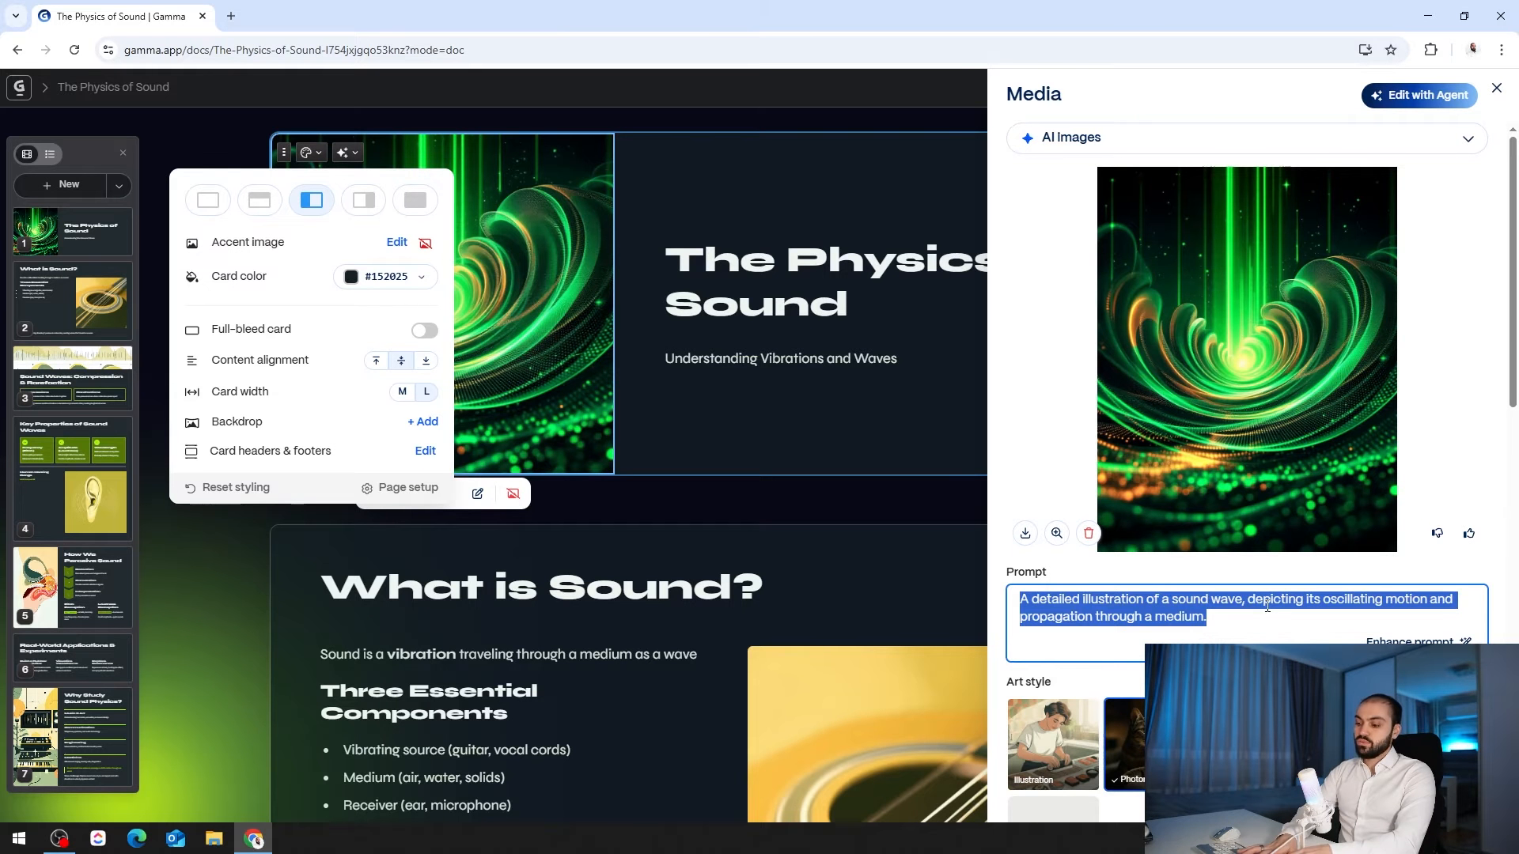
type("Sound s")
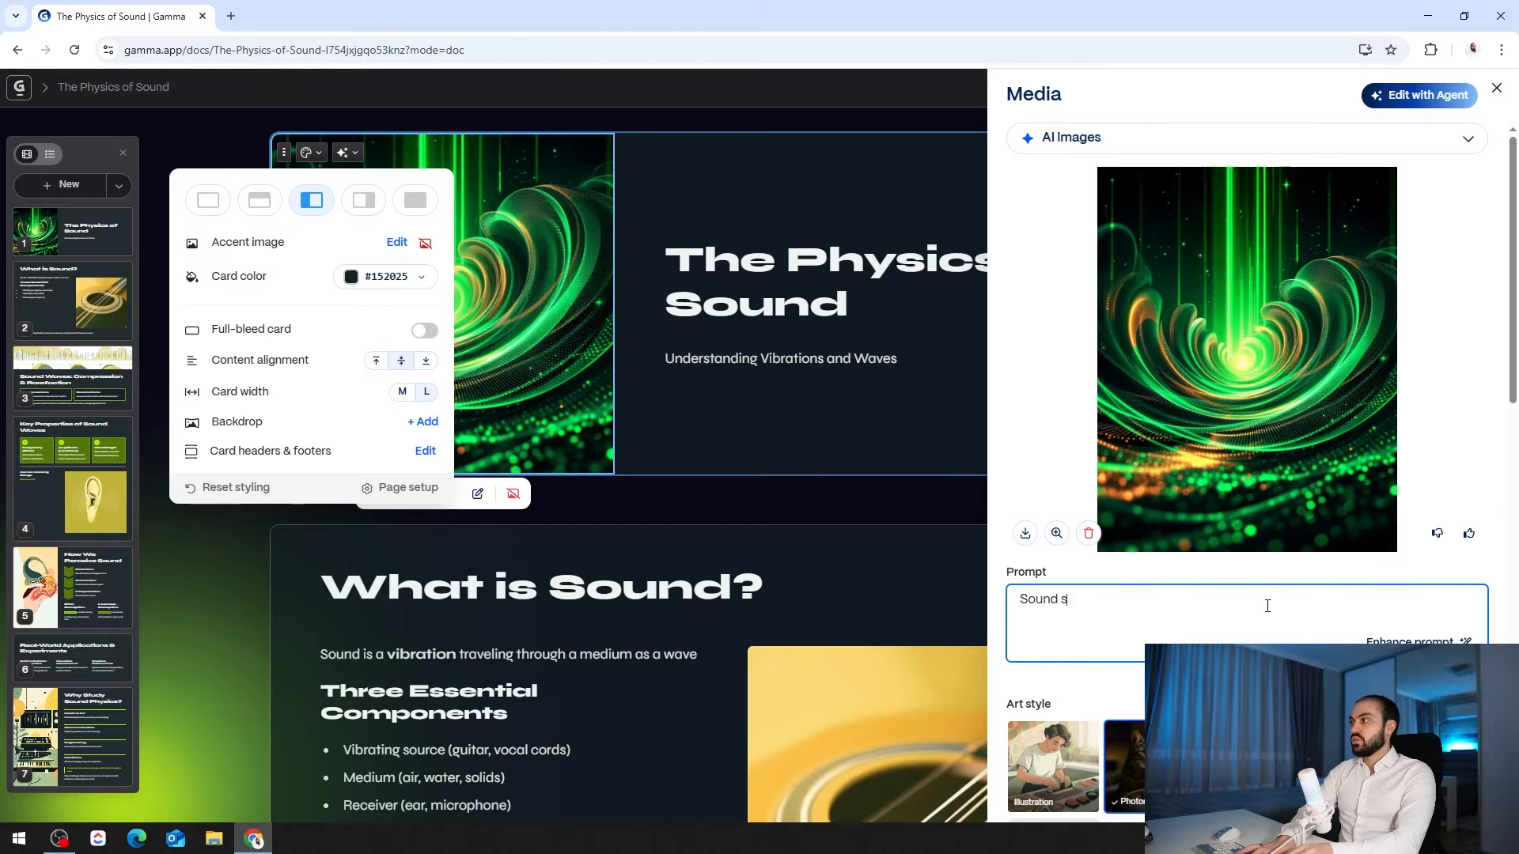
type("peaker")
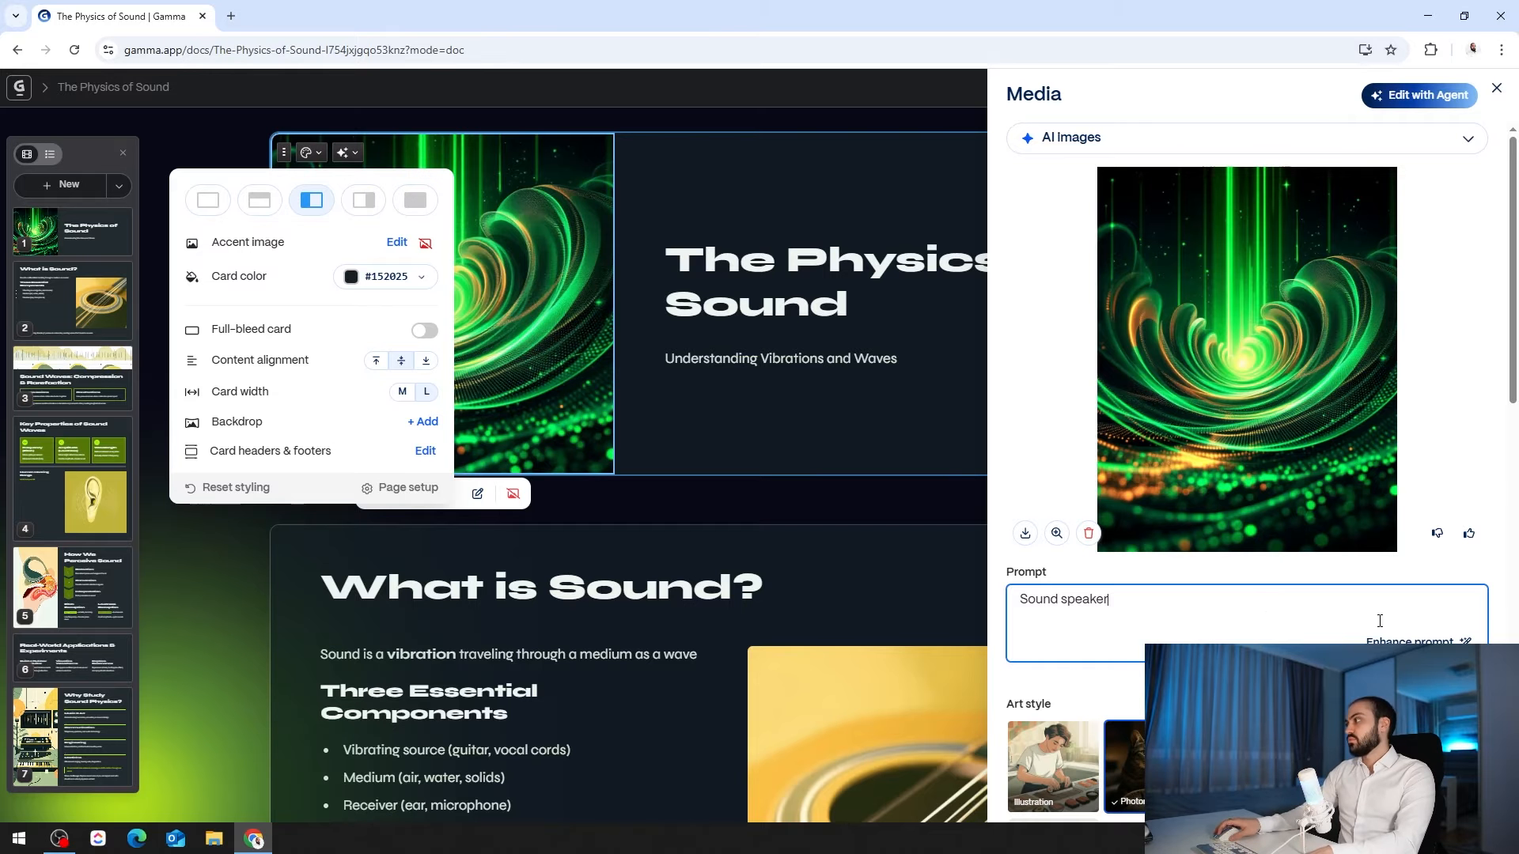
left_click(1416, 641)
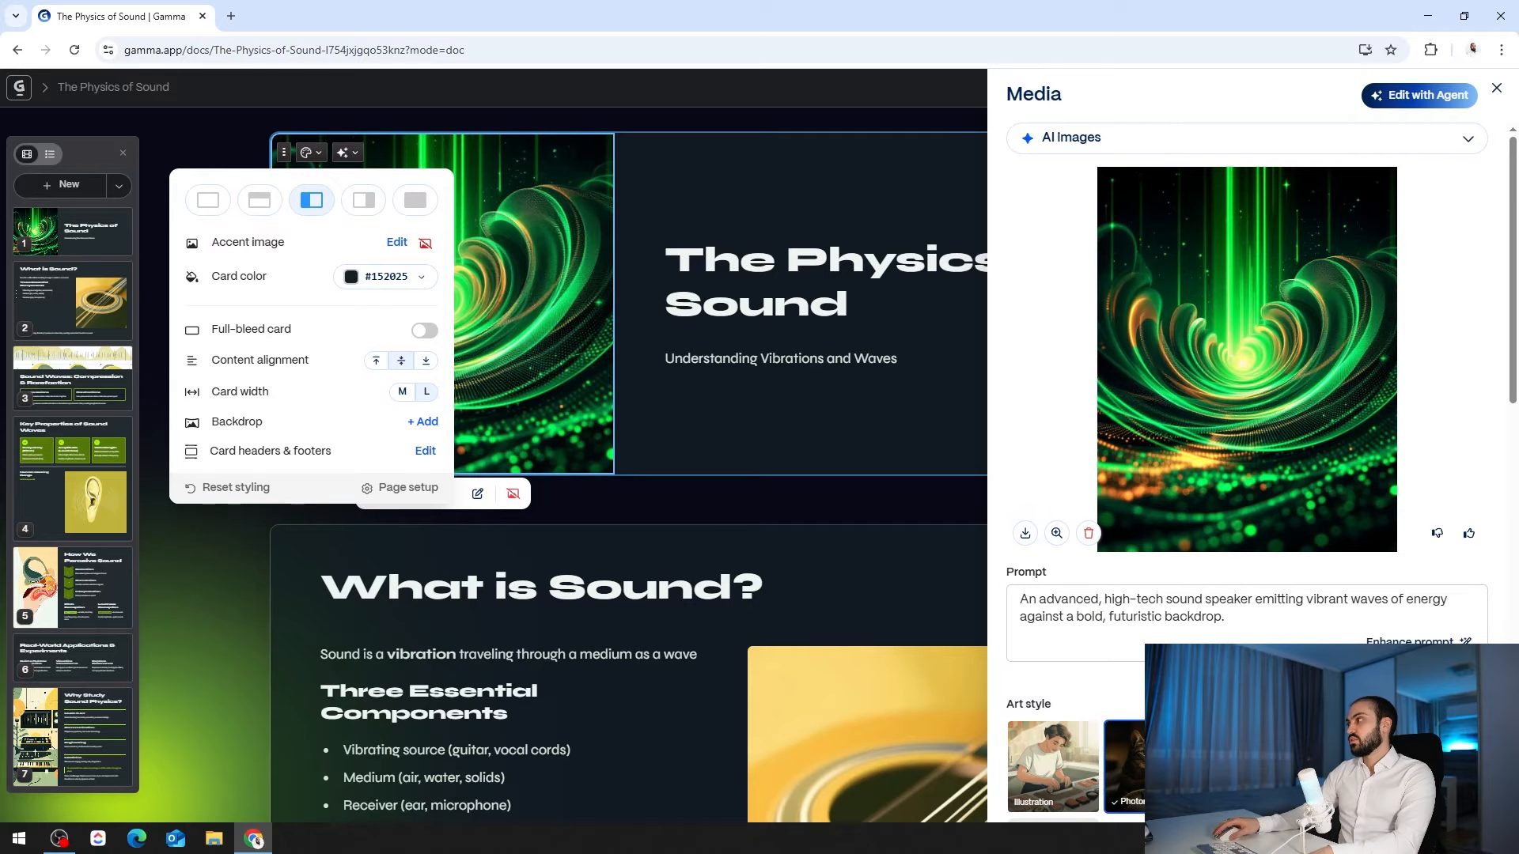
scroll(1219, 630, "down", 5)
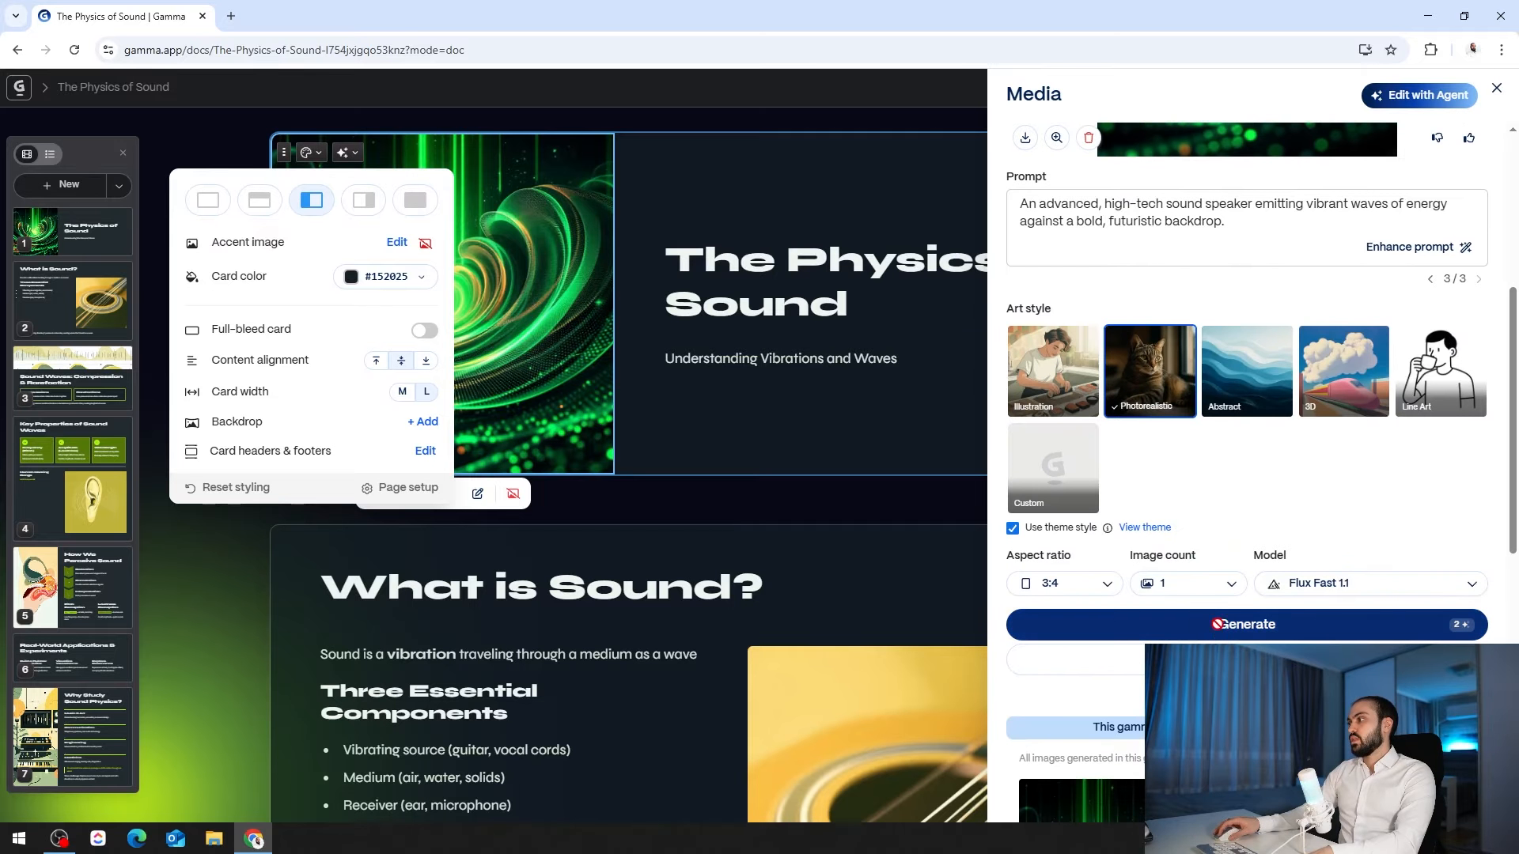
left_click(1218, 624)
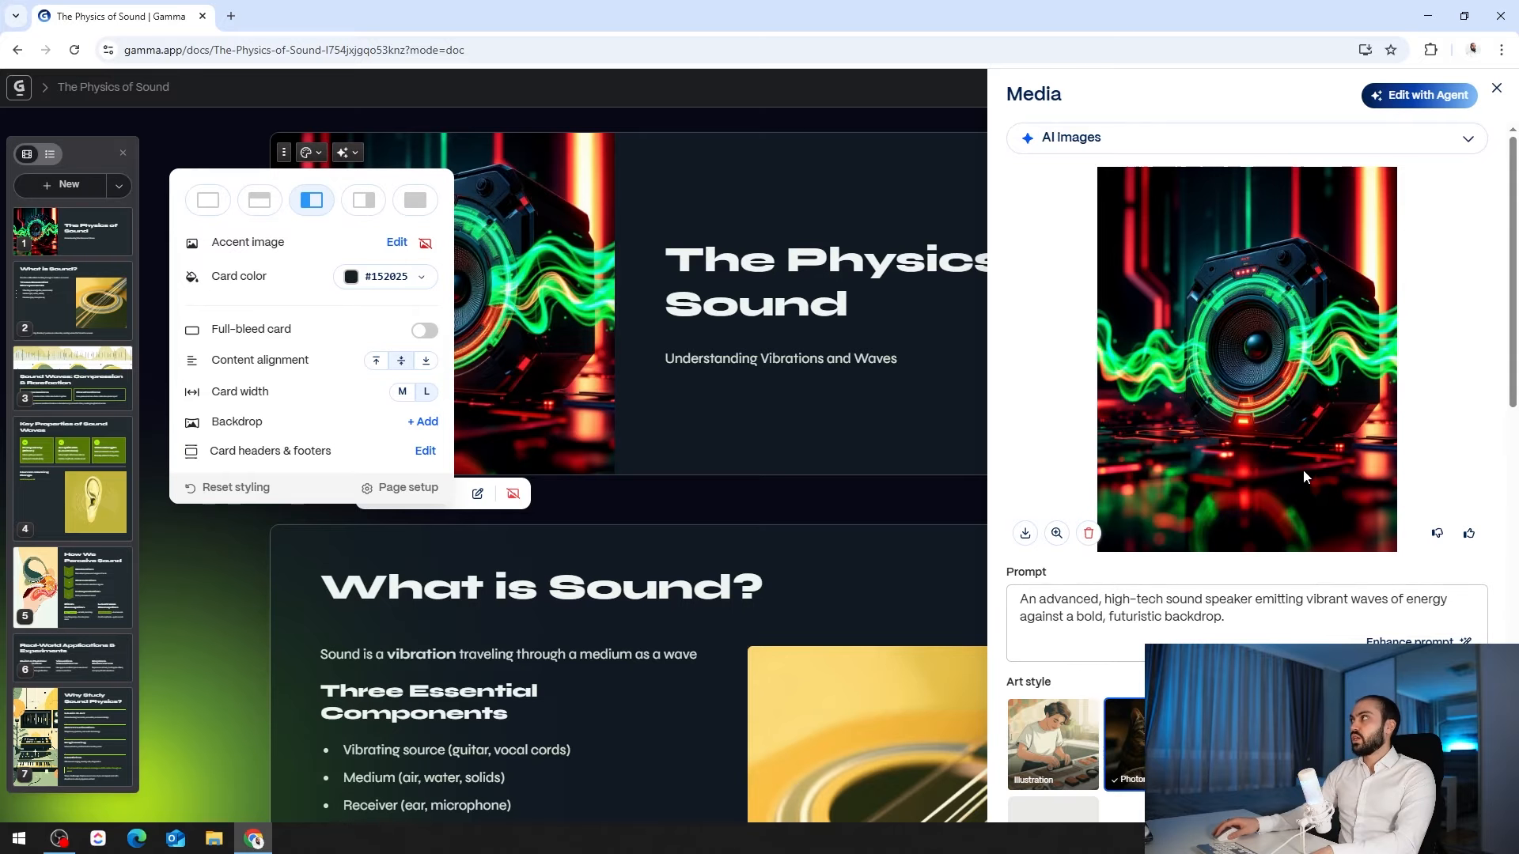
left_click(1469, 532)
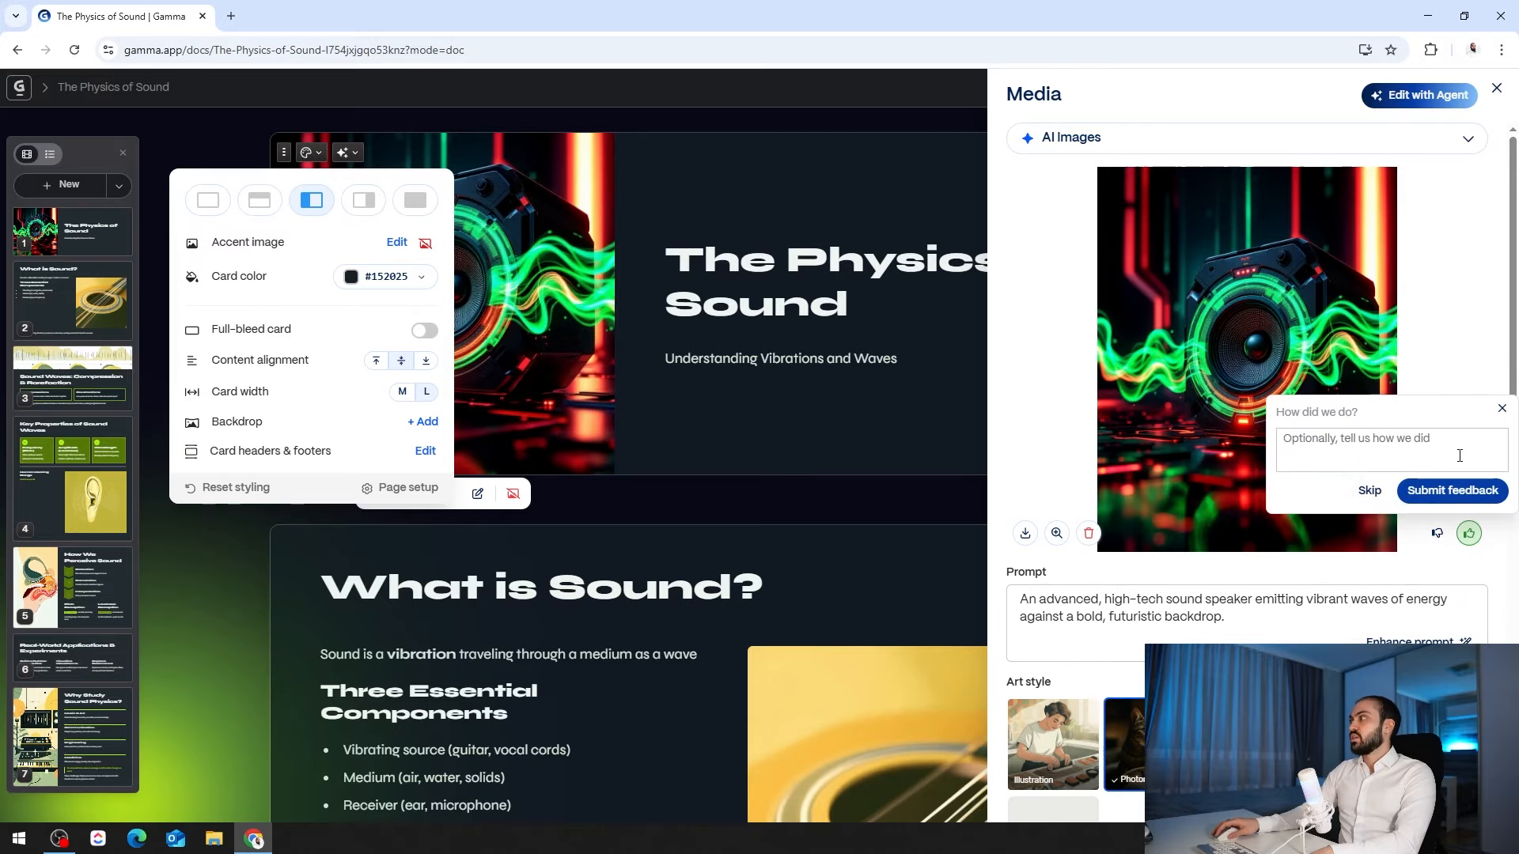
left_click(1496, 87)
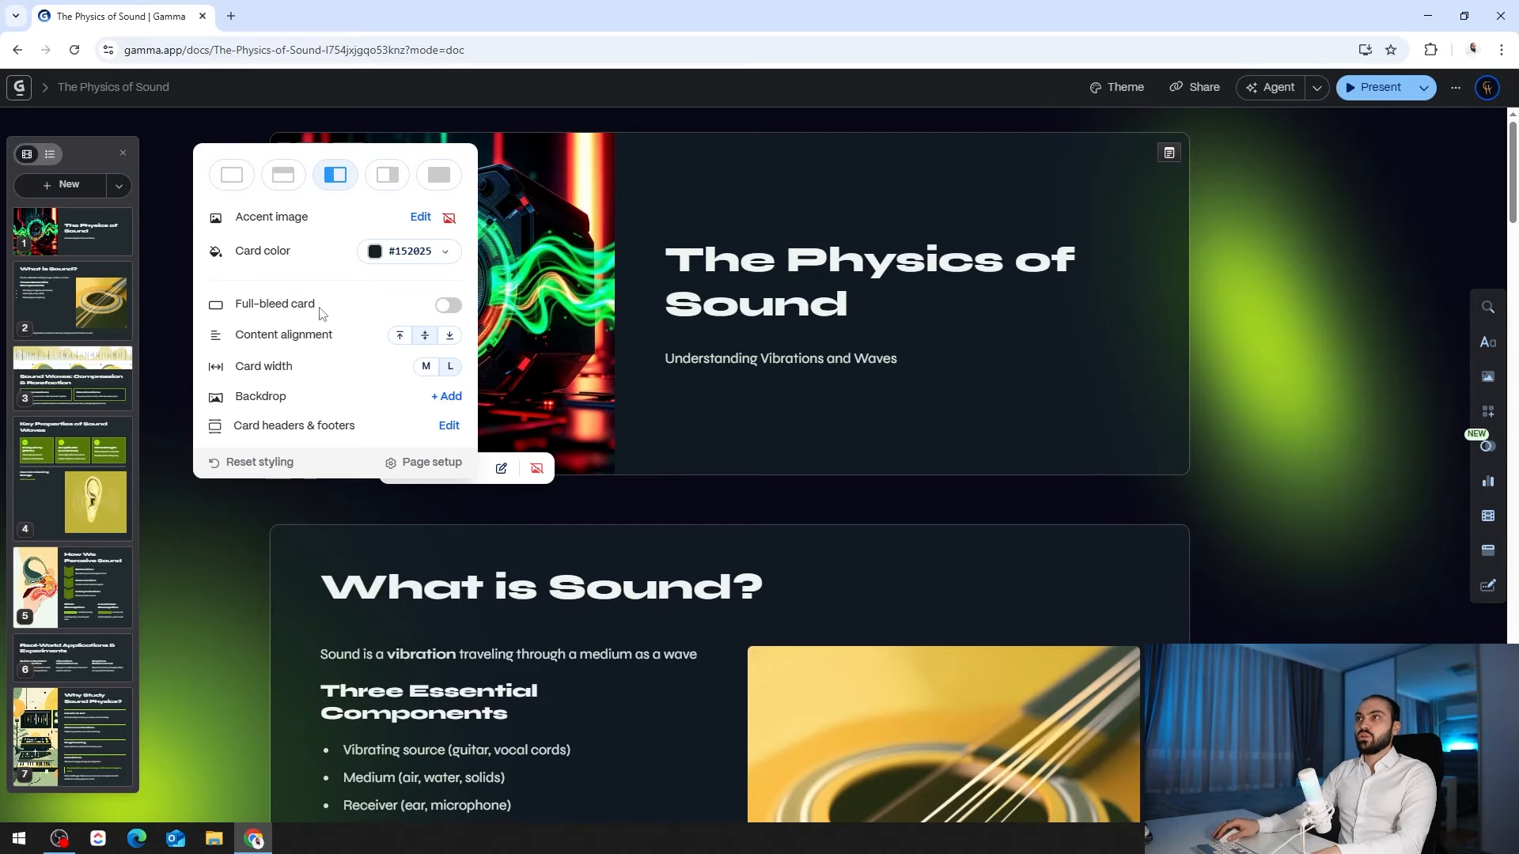
left_click(448, 307)
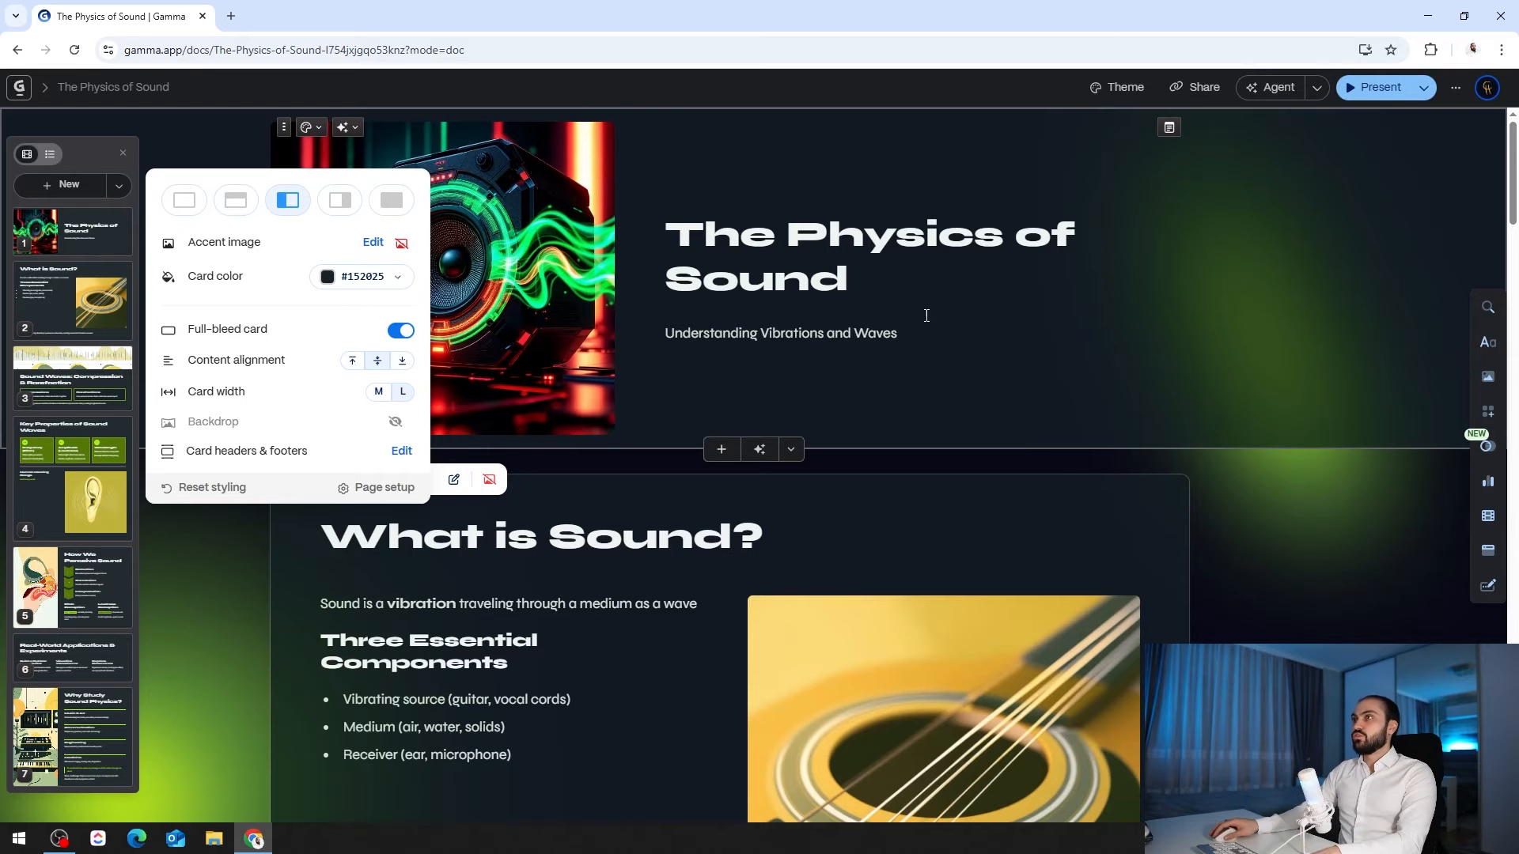
left_click(399, 332)
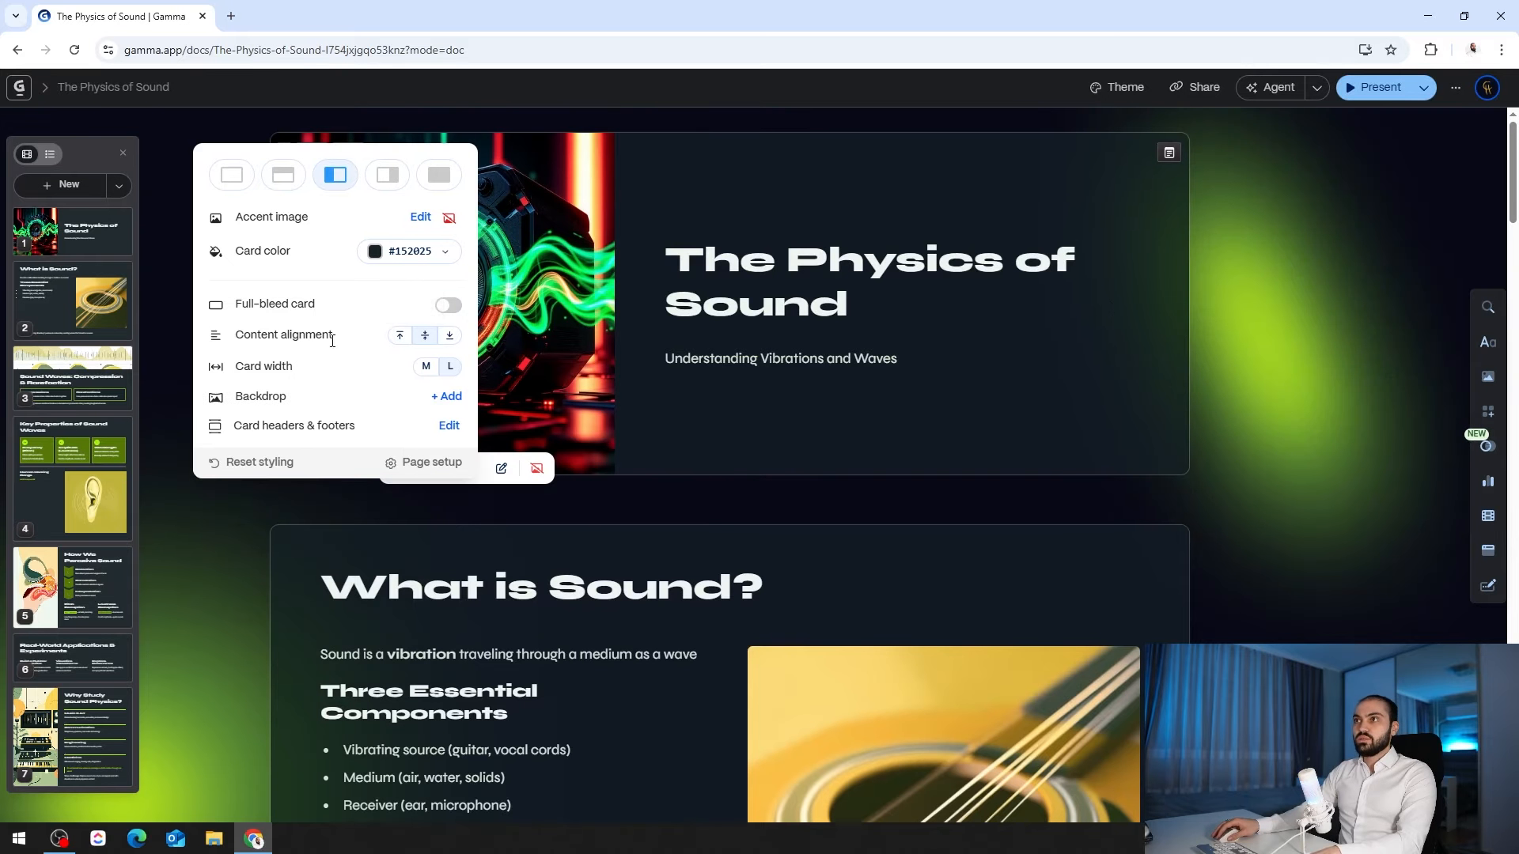
left_click(401, 361)
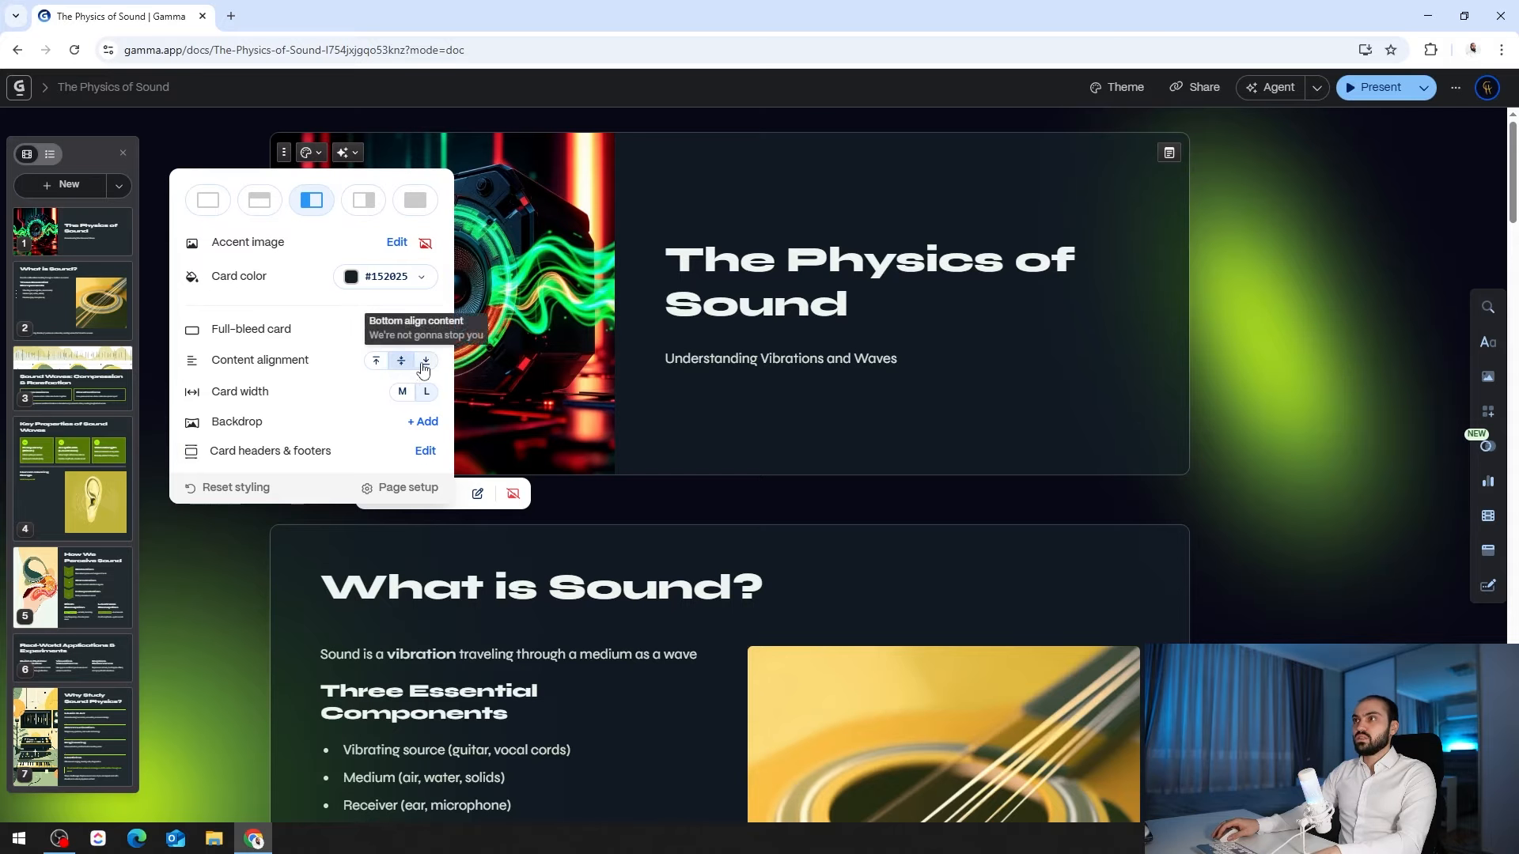
left_click(402, 392)
left_click(498, 391)
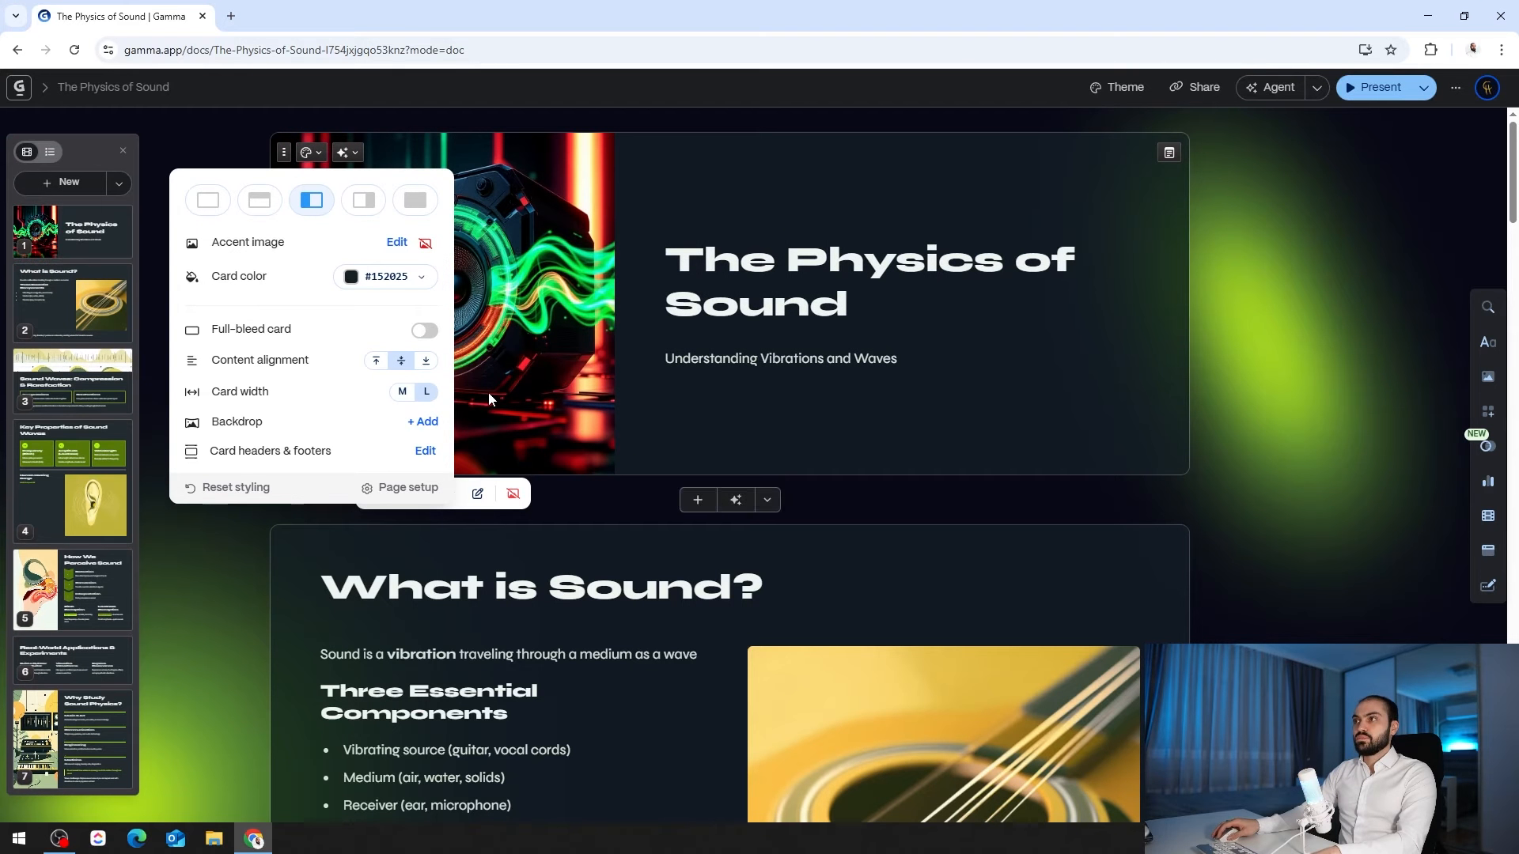
left_click(425, 427)
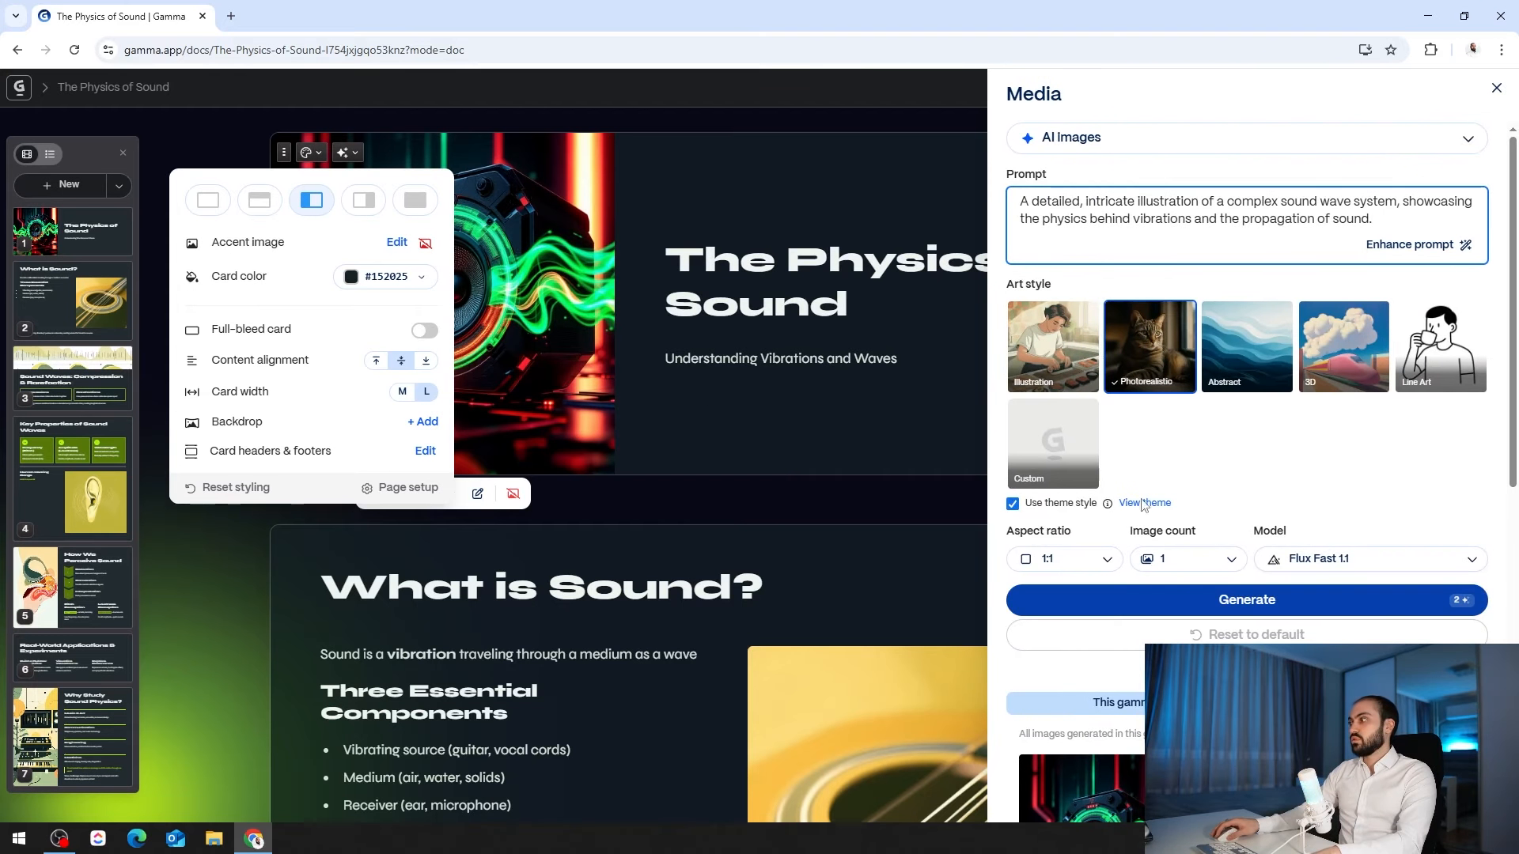
scroll(1155, 503, "down", 6)
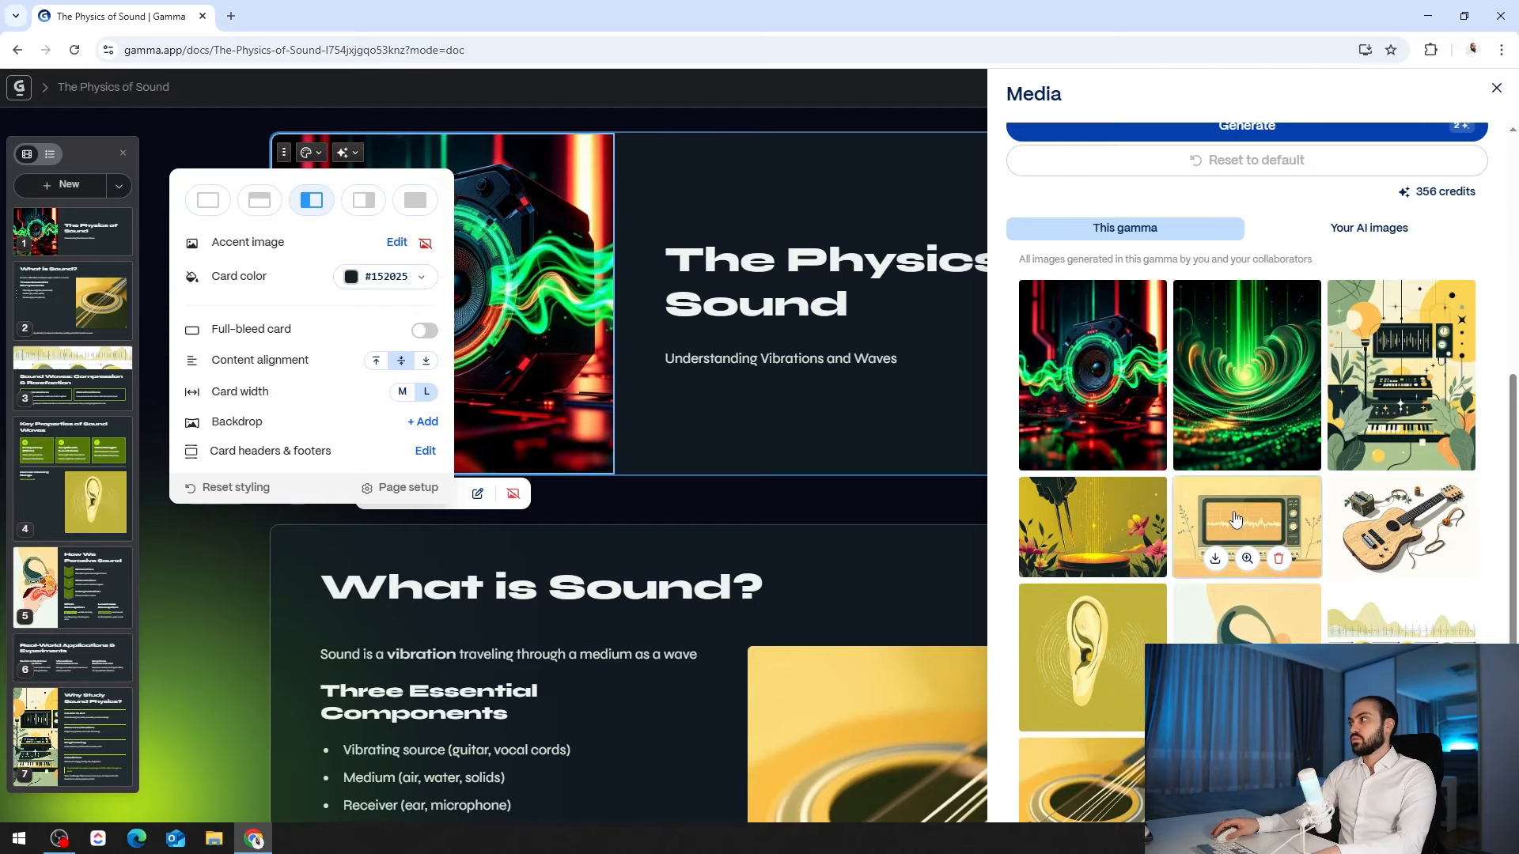
left_click(1245, 525)
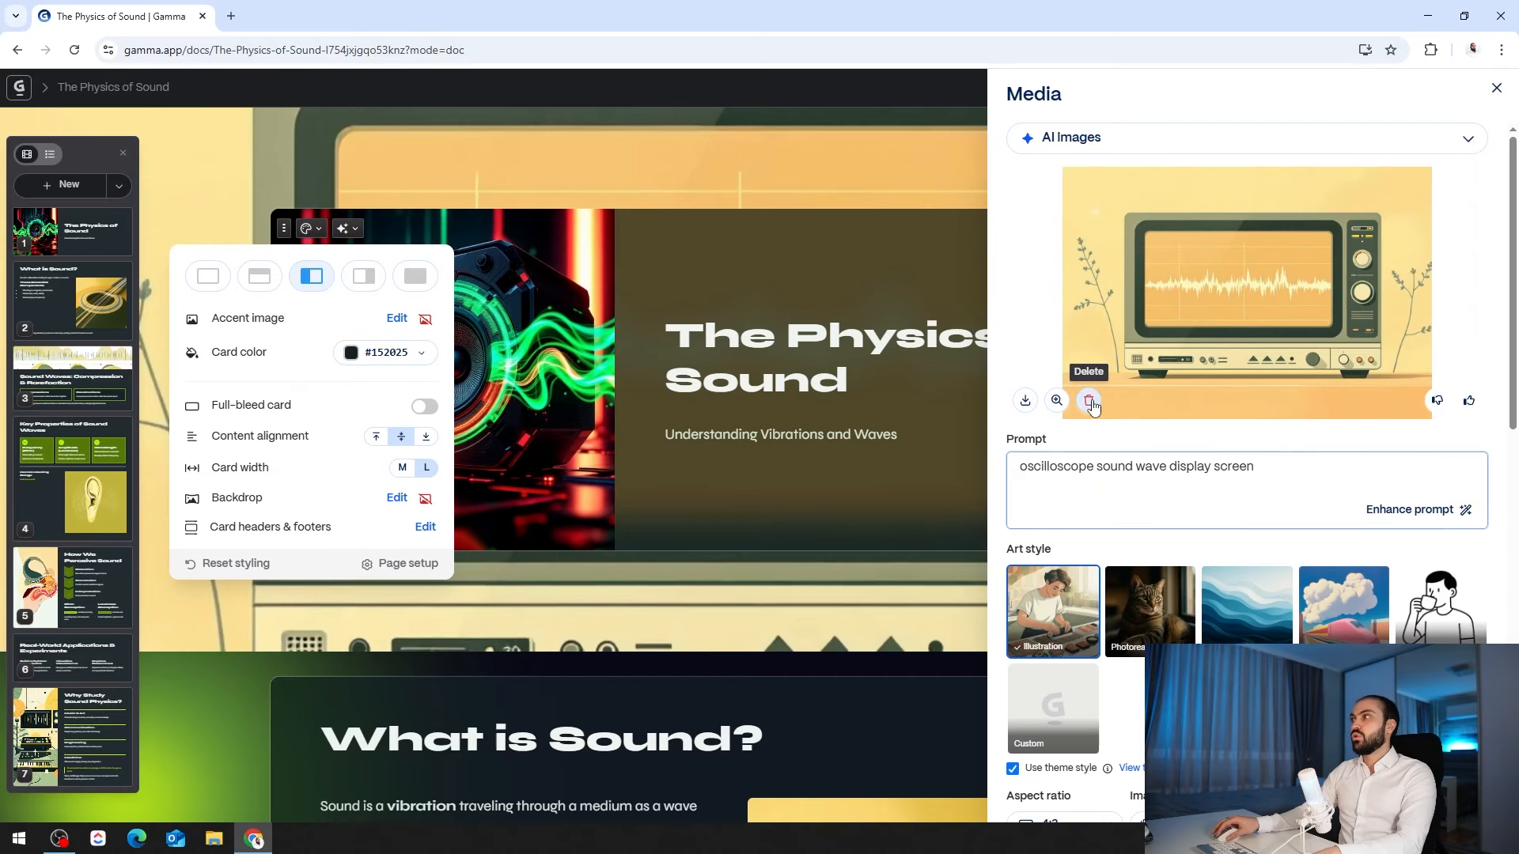
left_click(1088, 400)
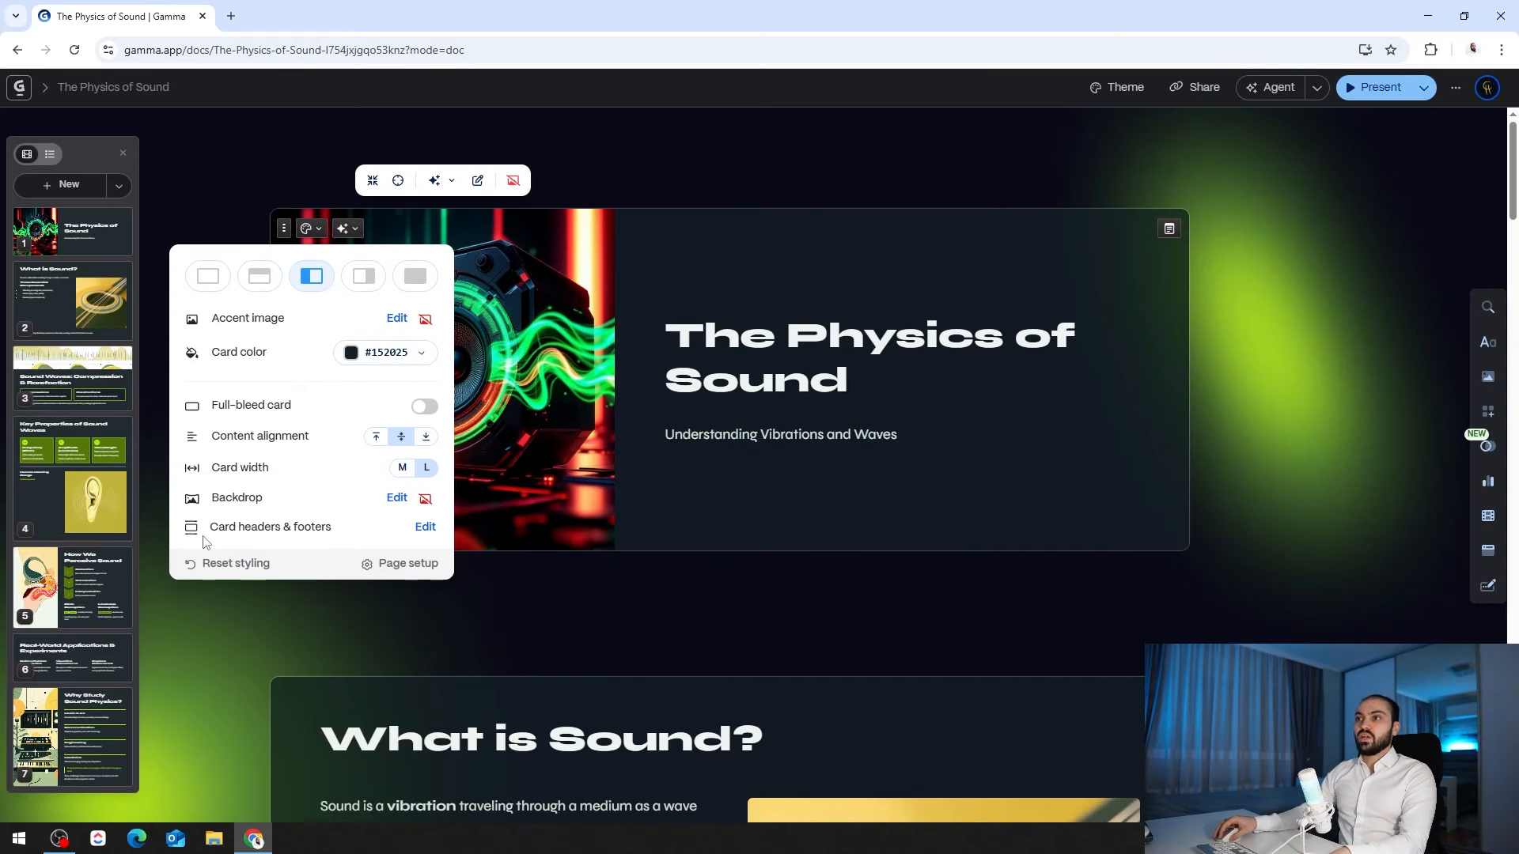
left_click(425, 528)
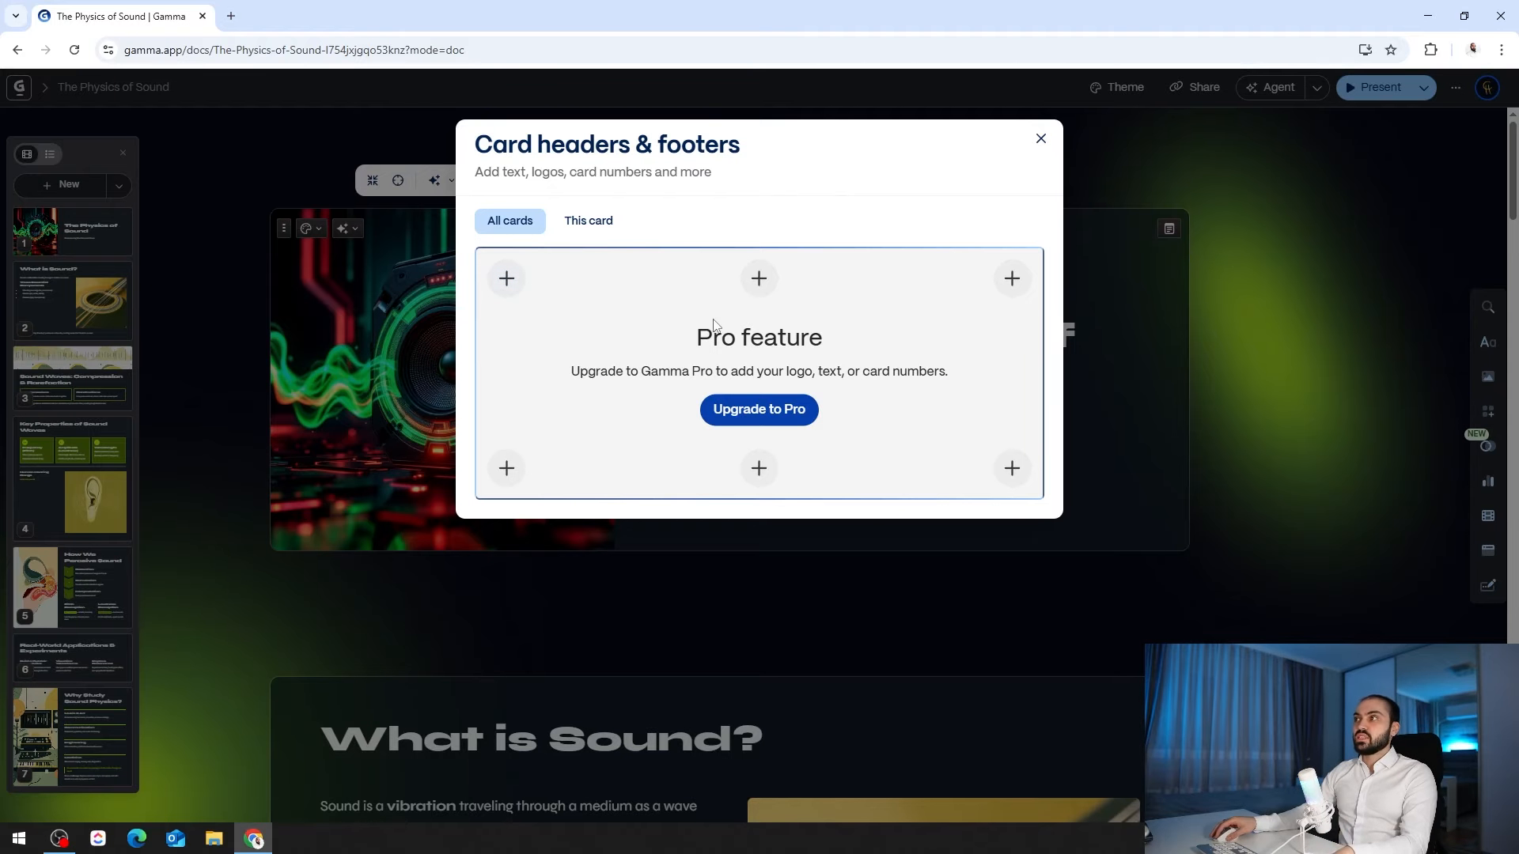
left_click(1041, 139)
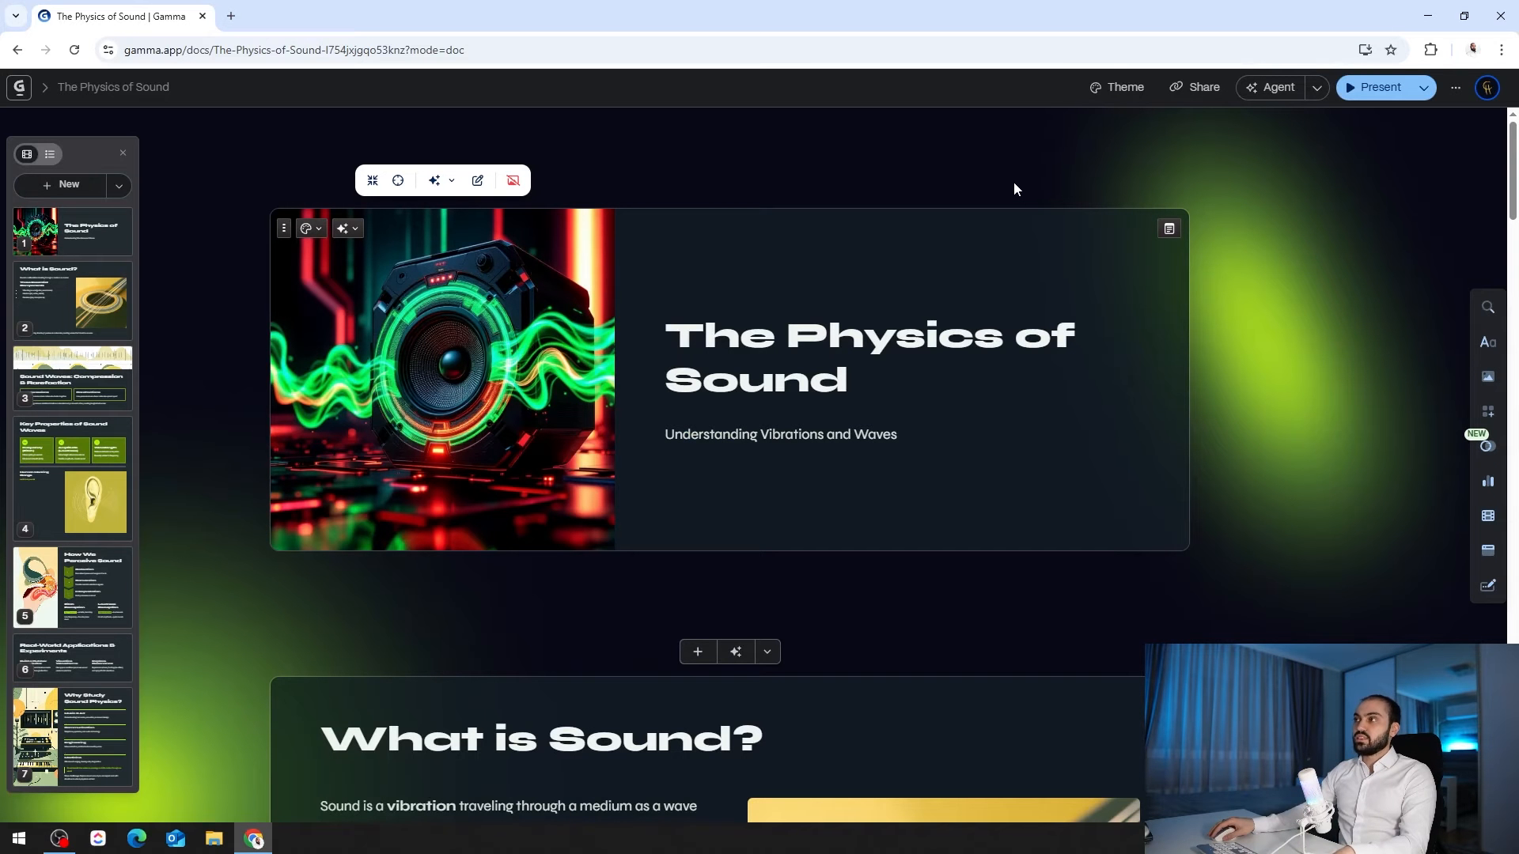
left_click(284, 227)
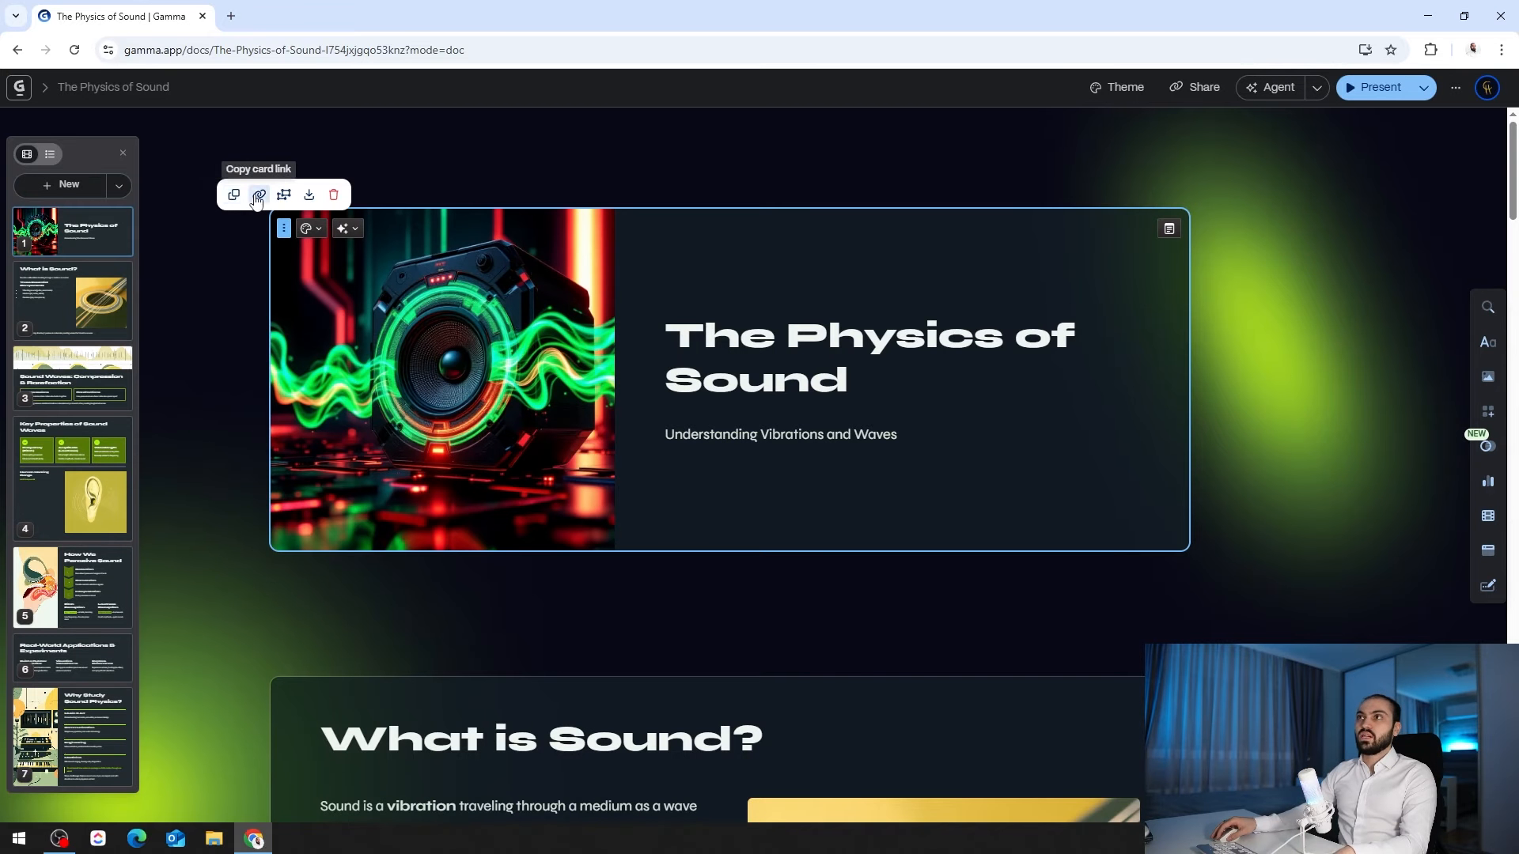
left_click(353, 235)
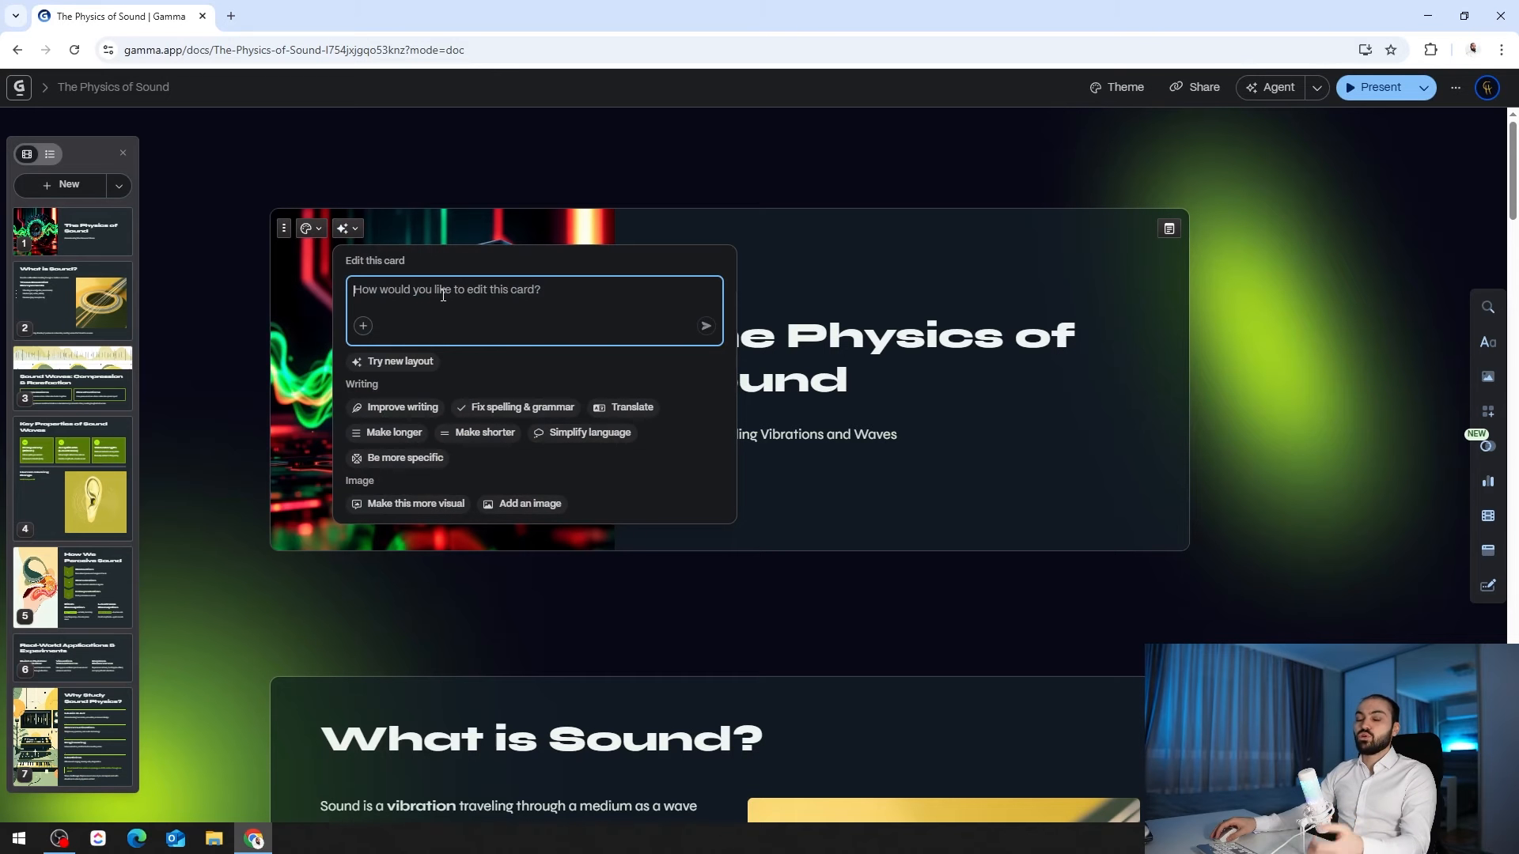
left_click(393, 362)
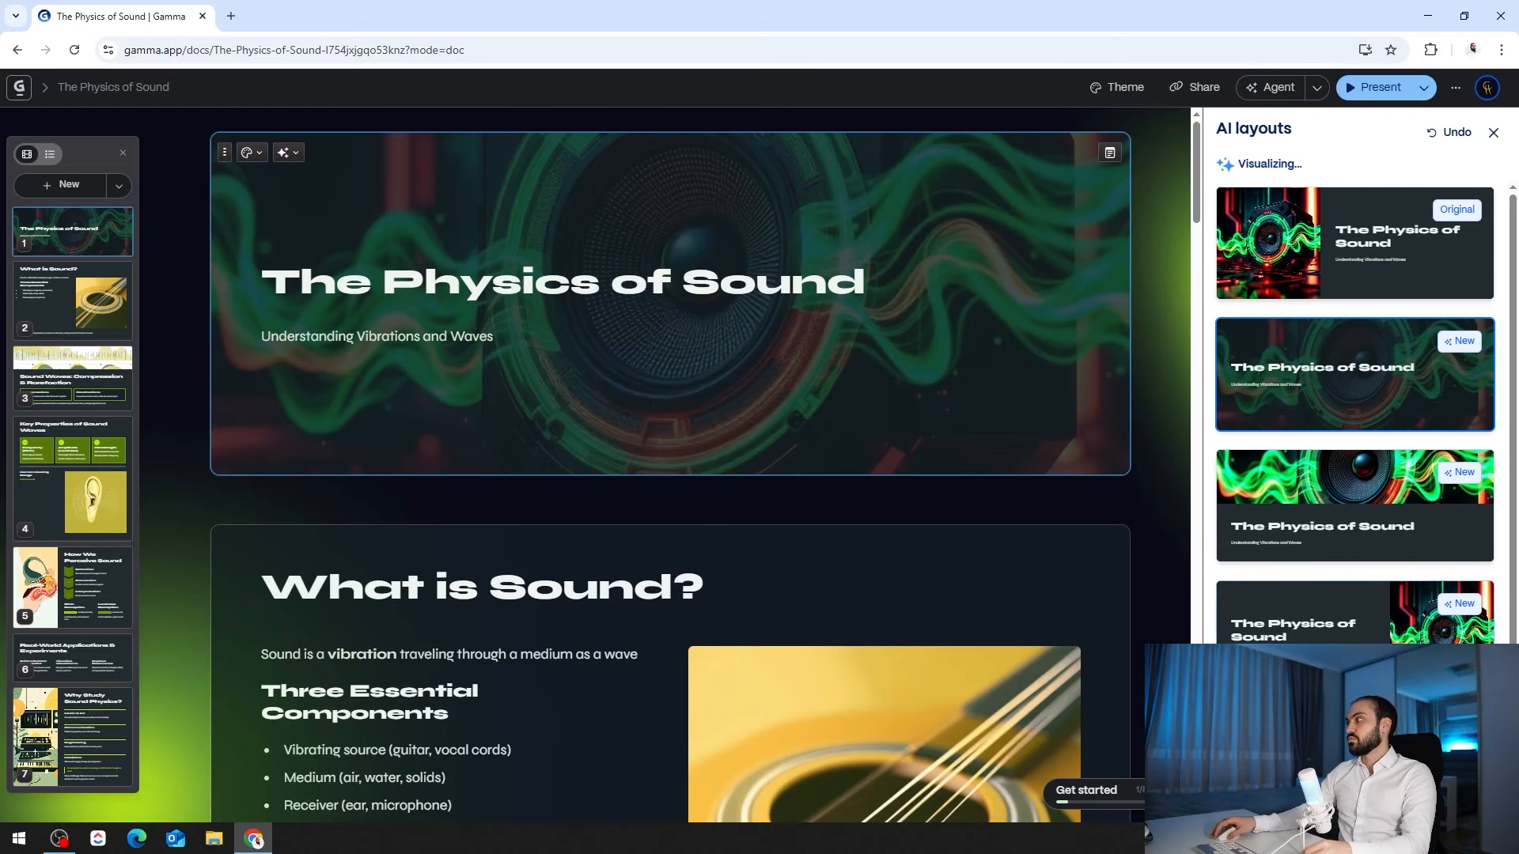
scroll(1334, 516, "down", 2)
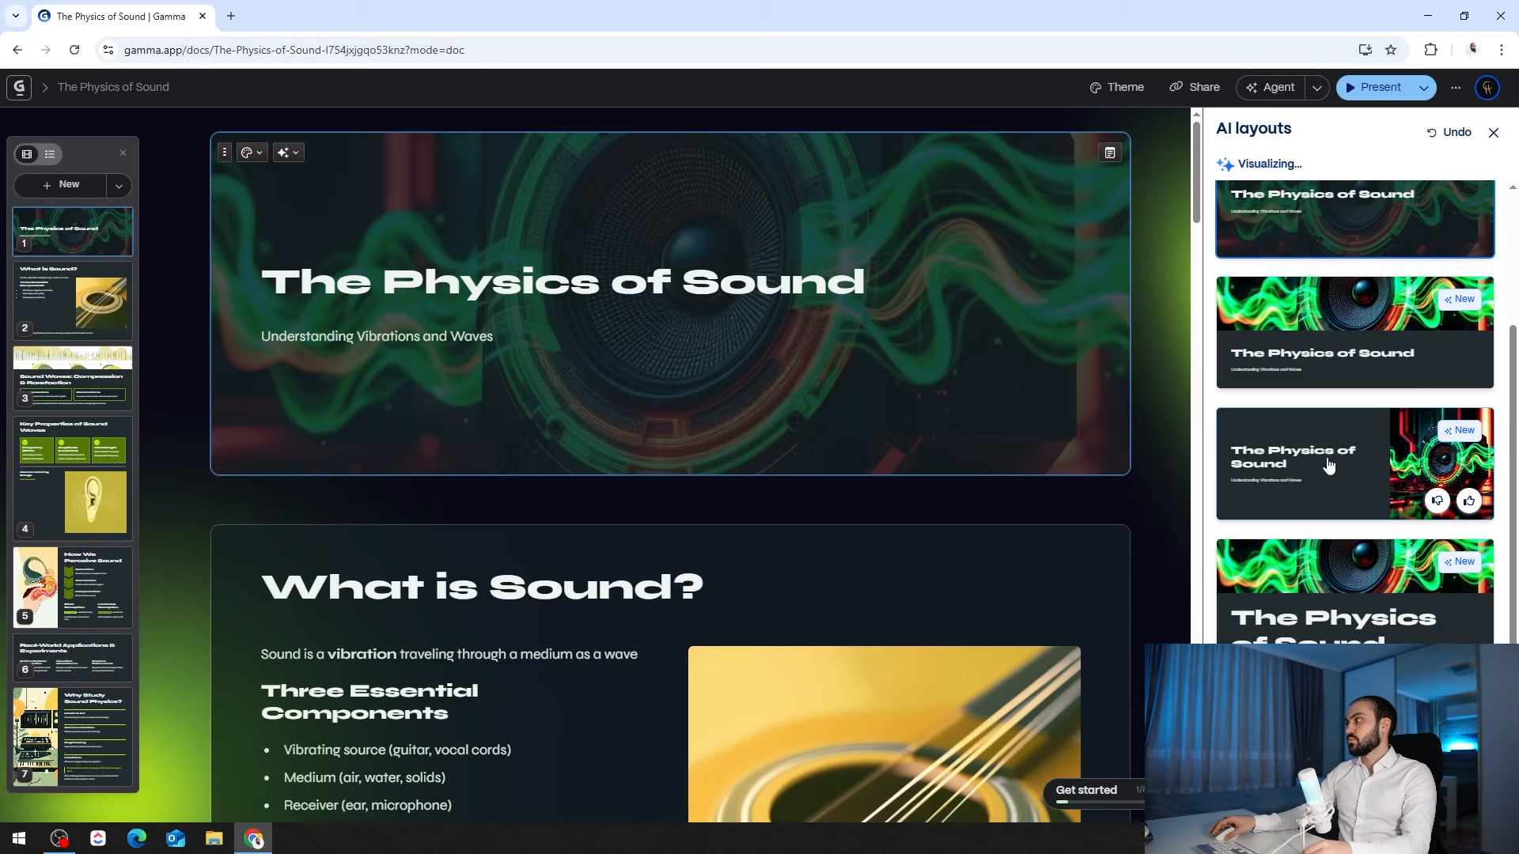
scroll(1333, 372, "up", 2)
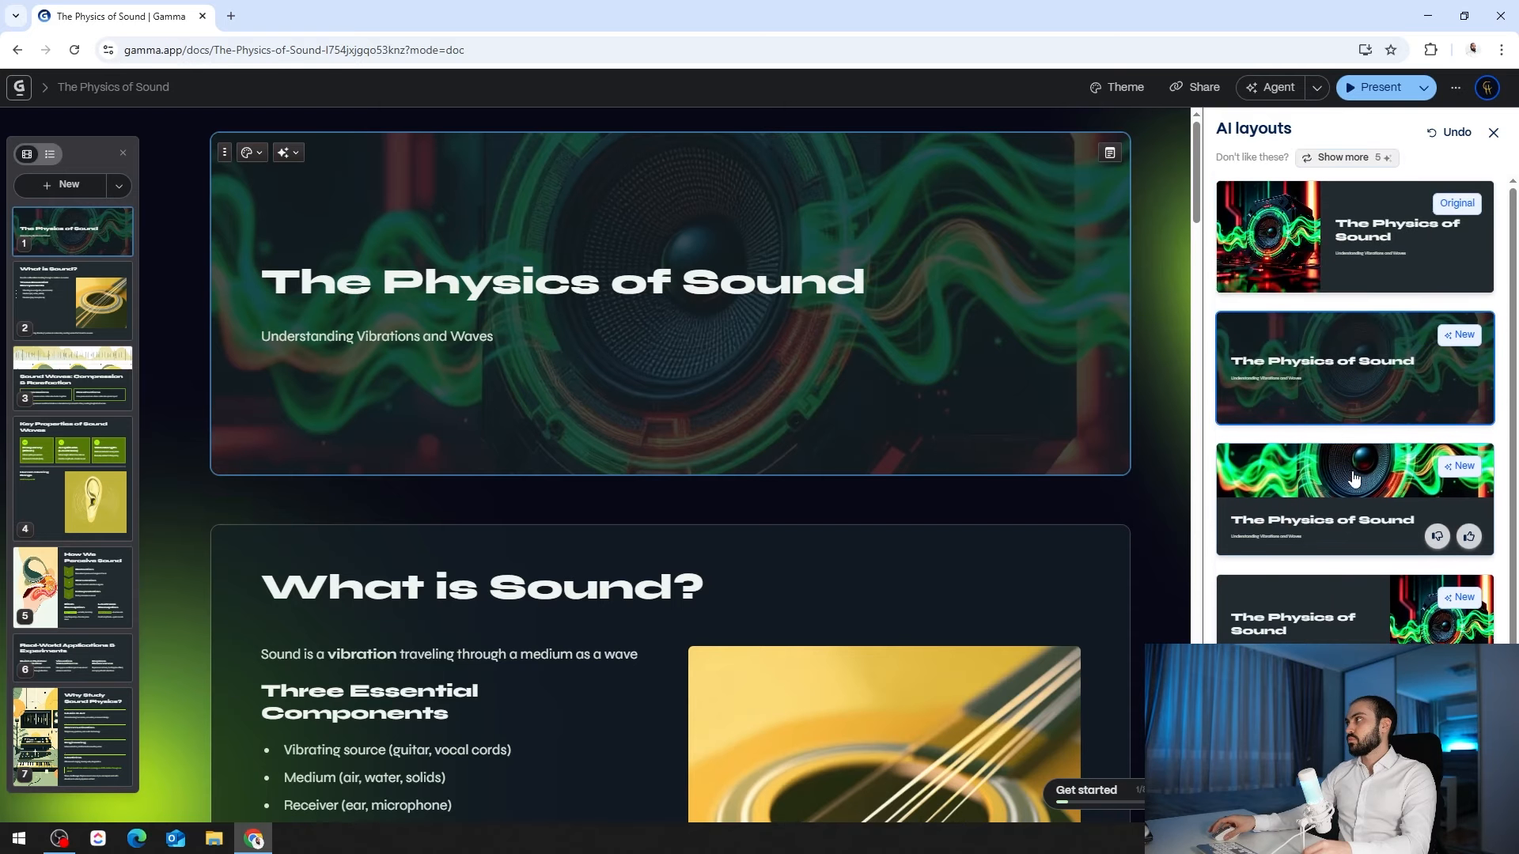
left_click(1295, 256)
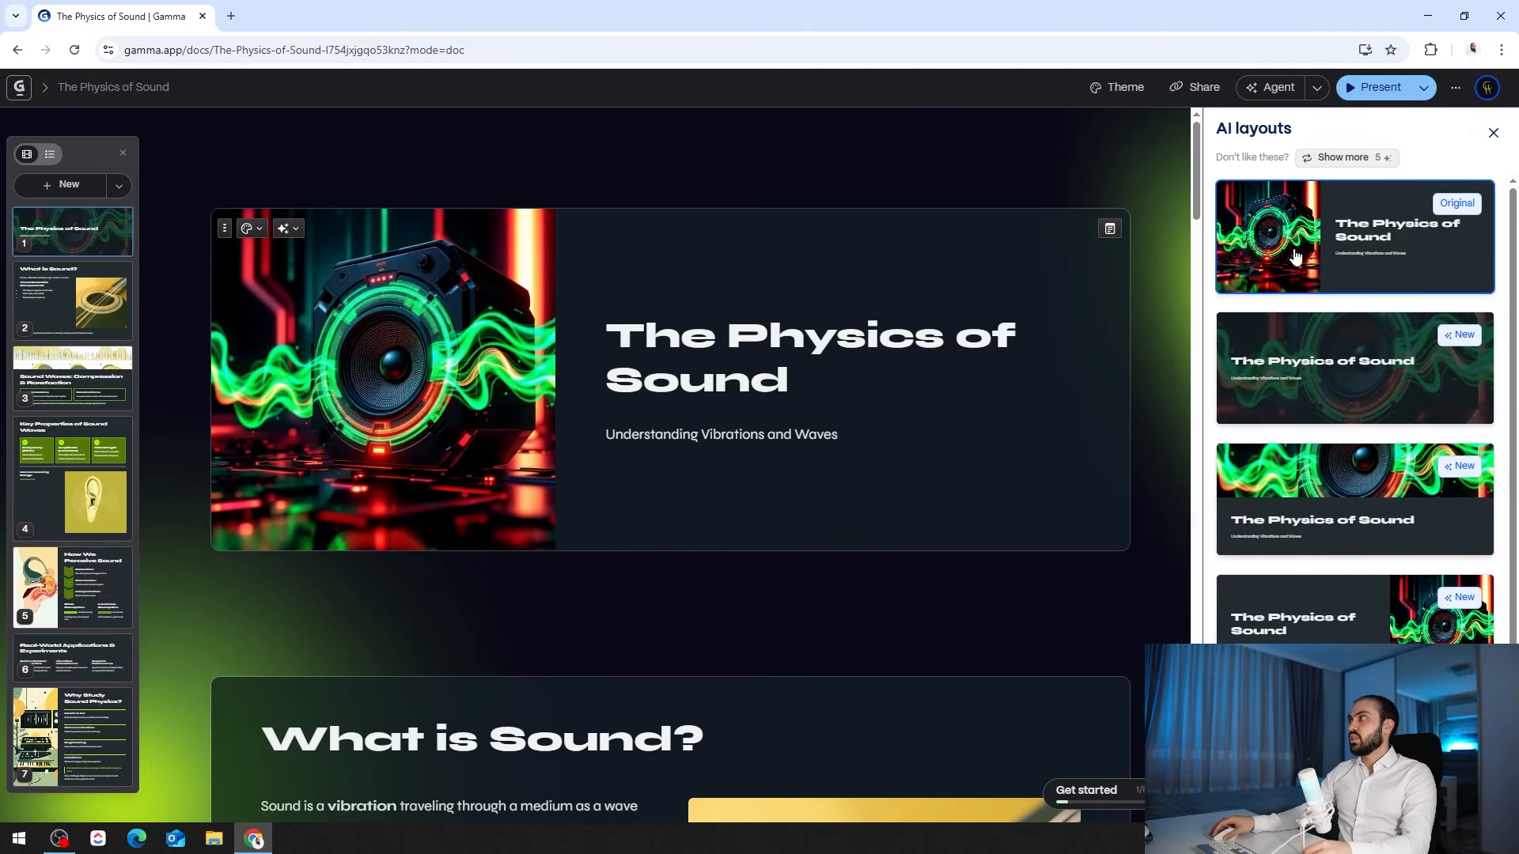
left_click(543, 346)
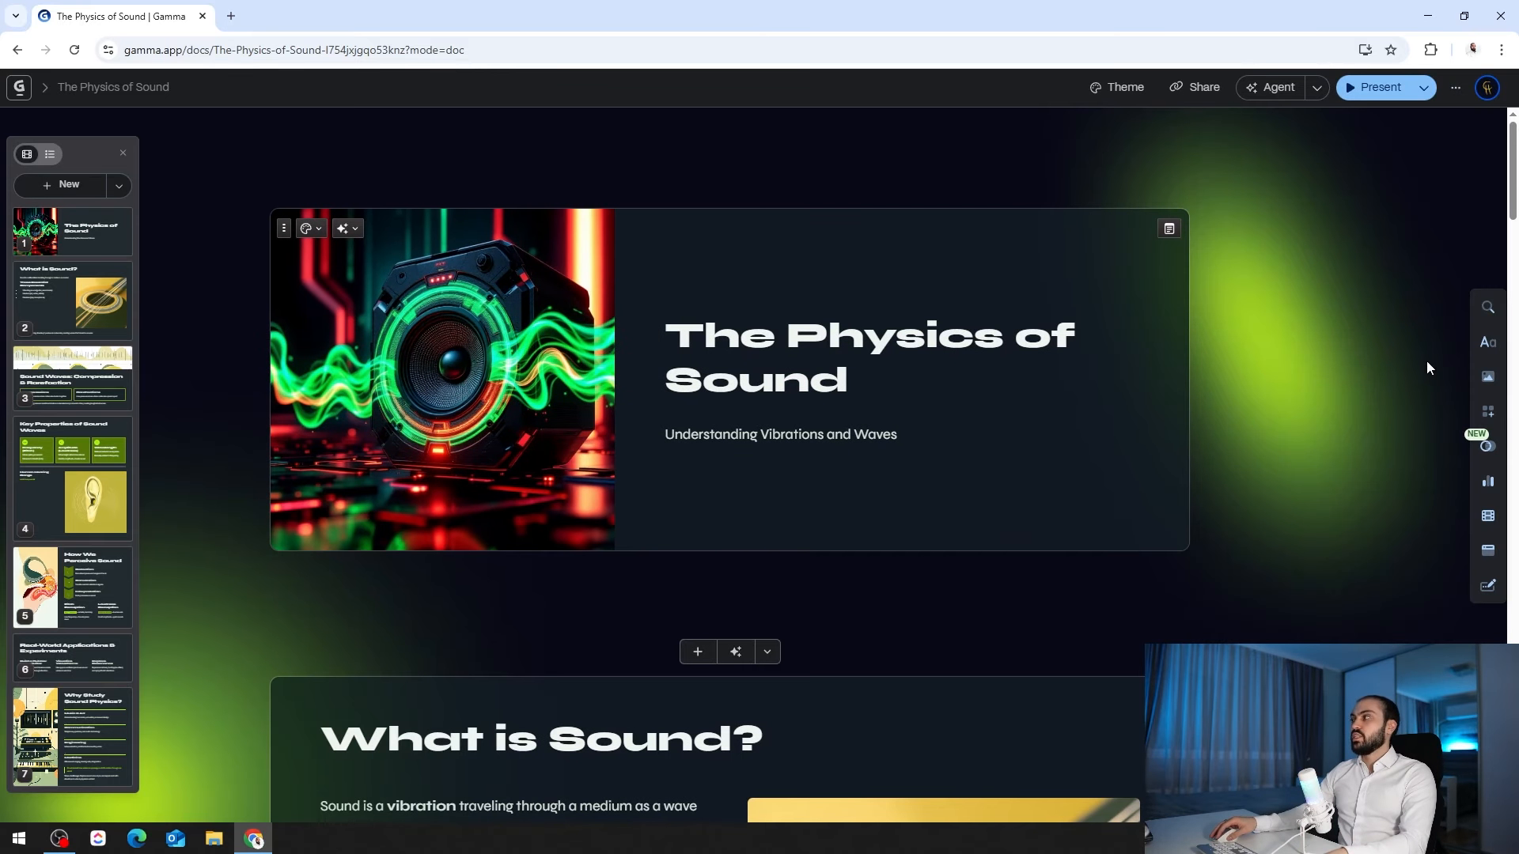
left_click(1487, 314)
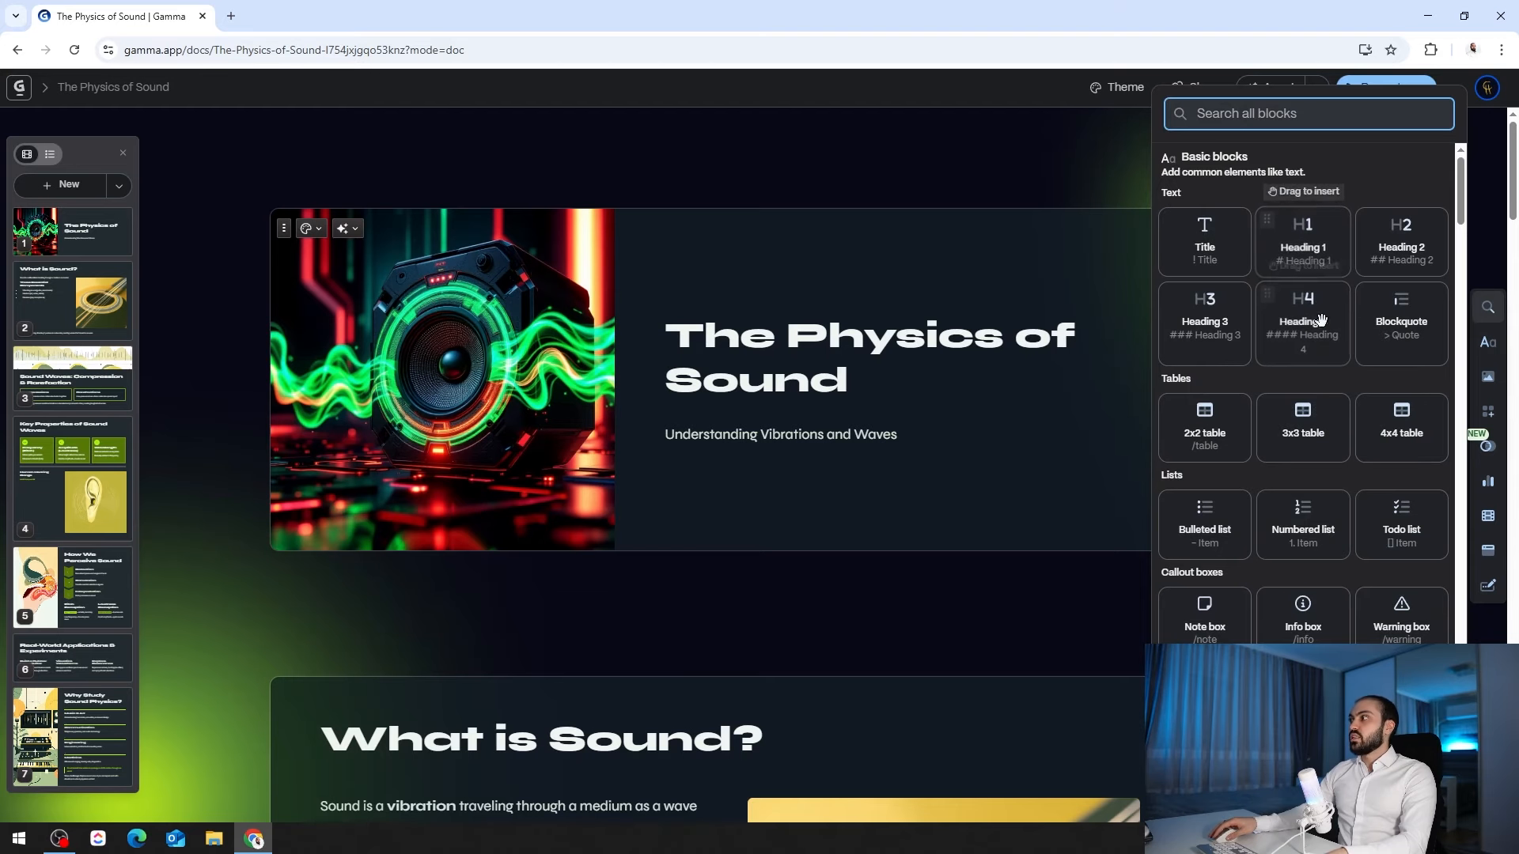
scroll(1289, 411, "down", 2)
scroll(1286, 419, "down", 1)
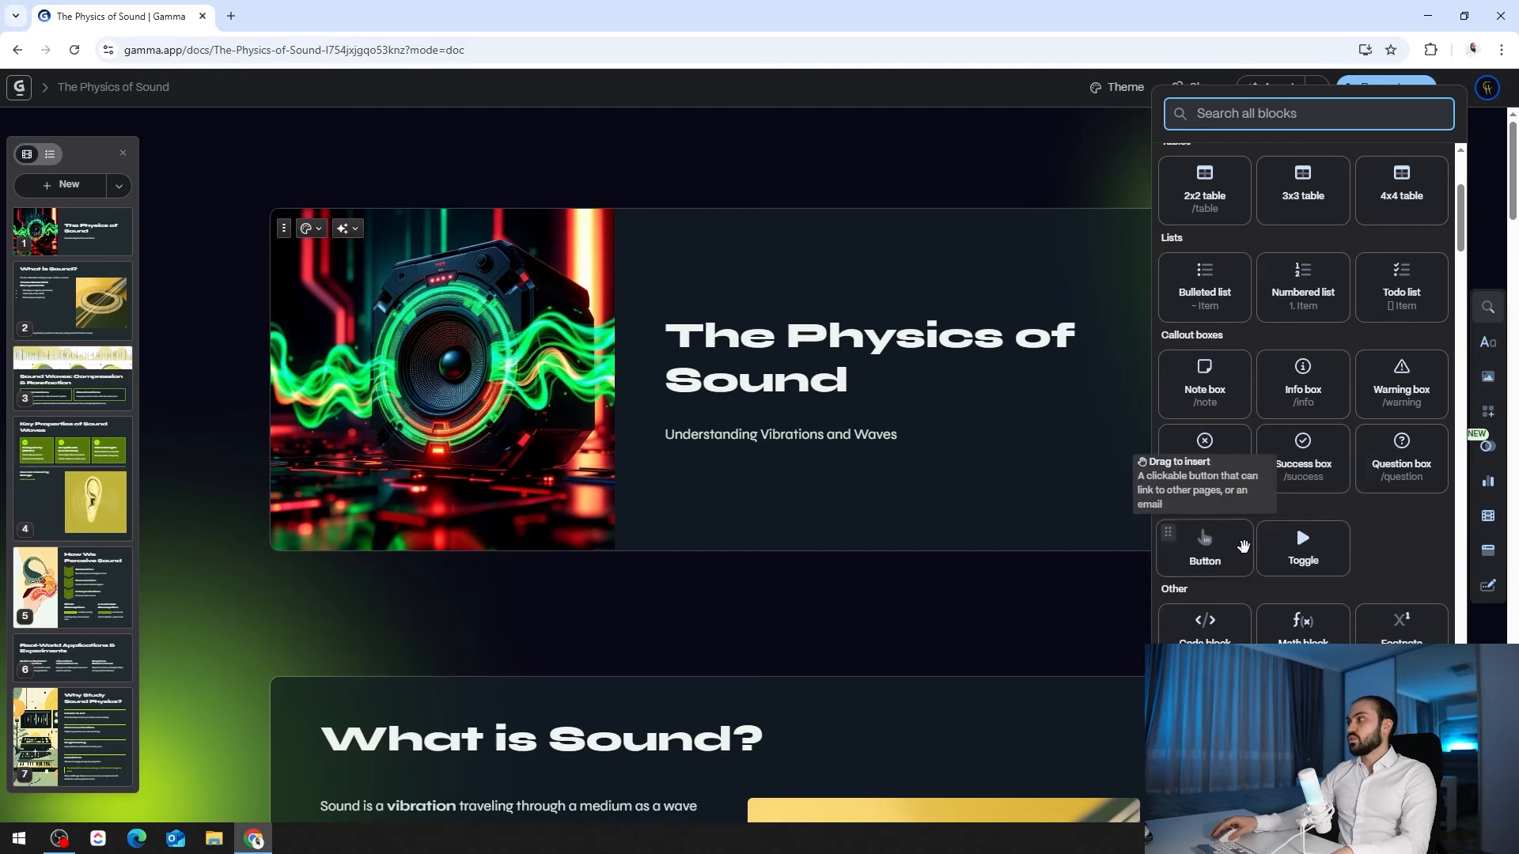
scroll(1298, 490, "down", 4)
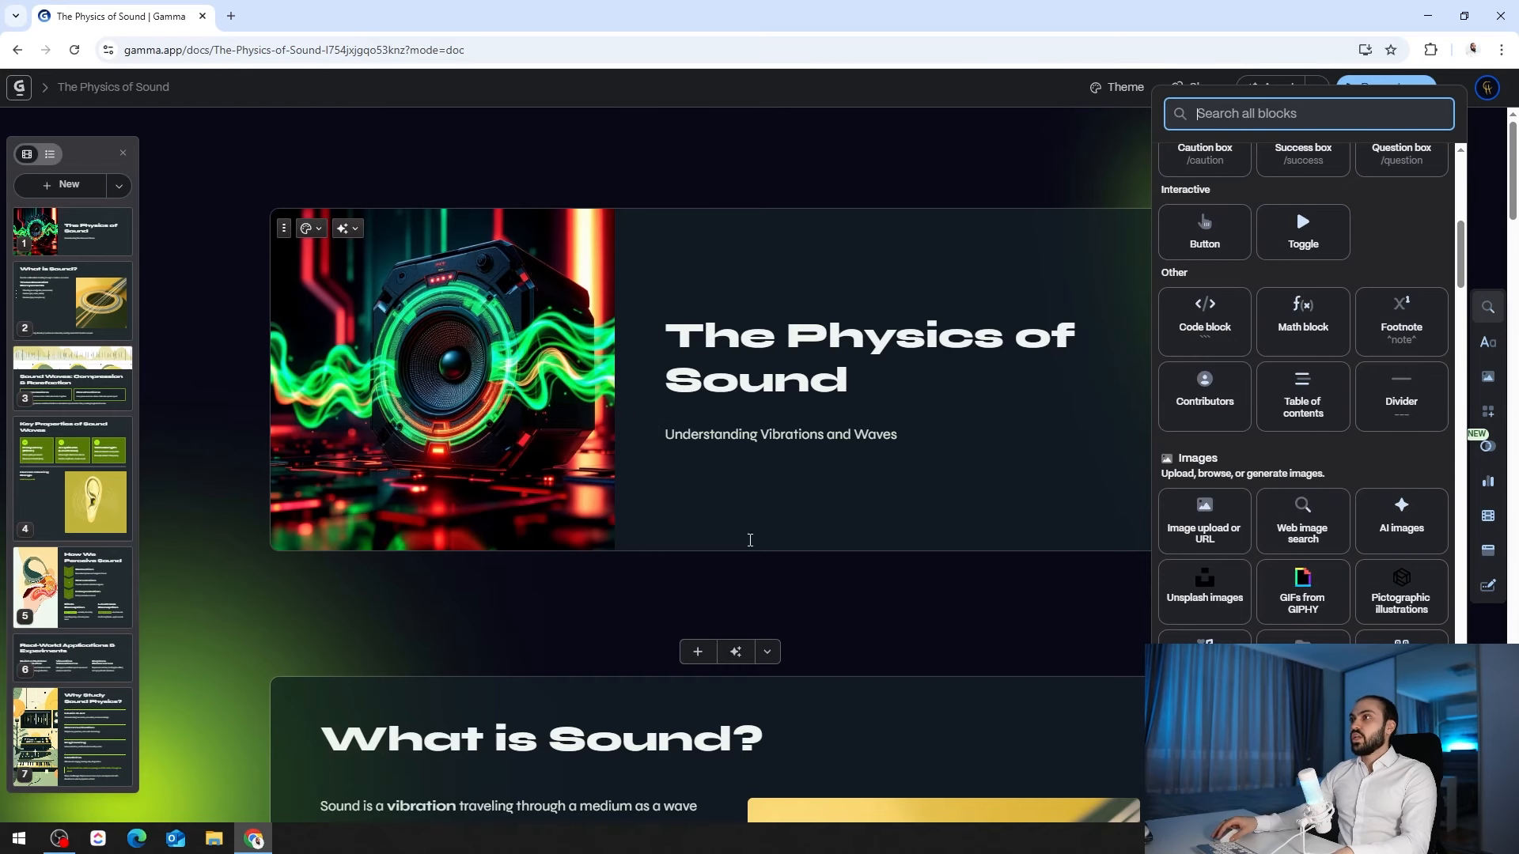
left_click(845, 406)
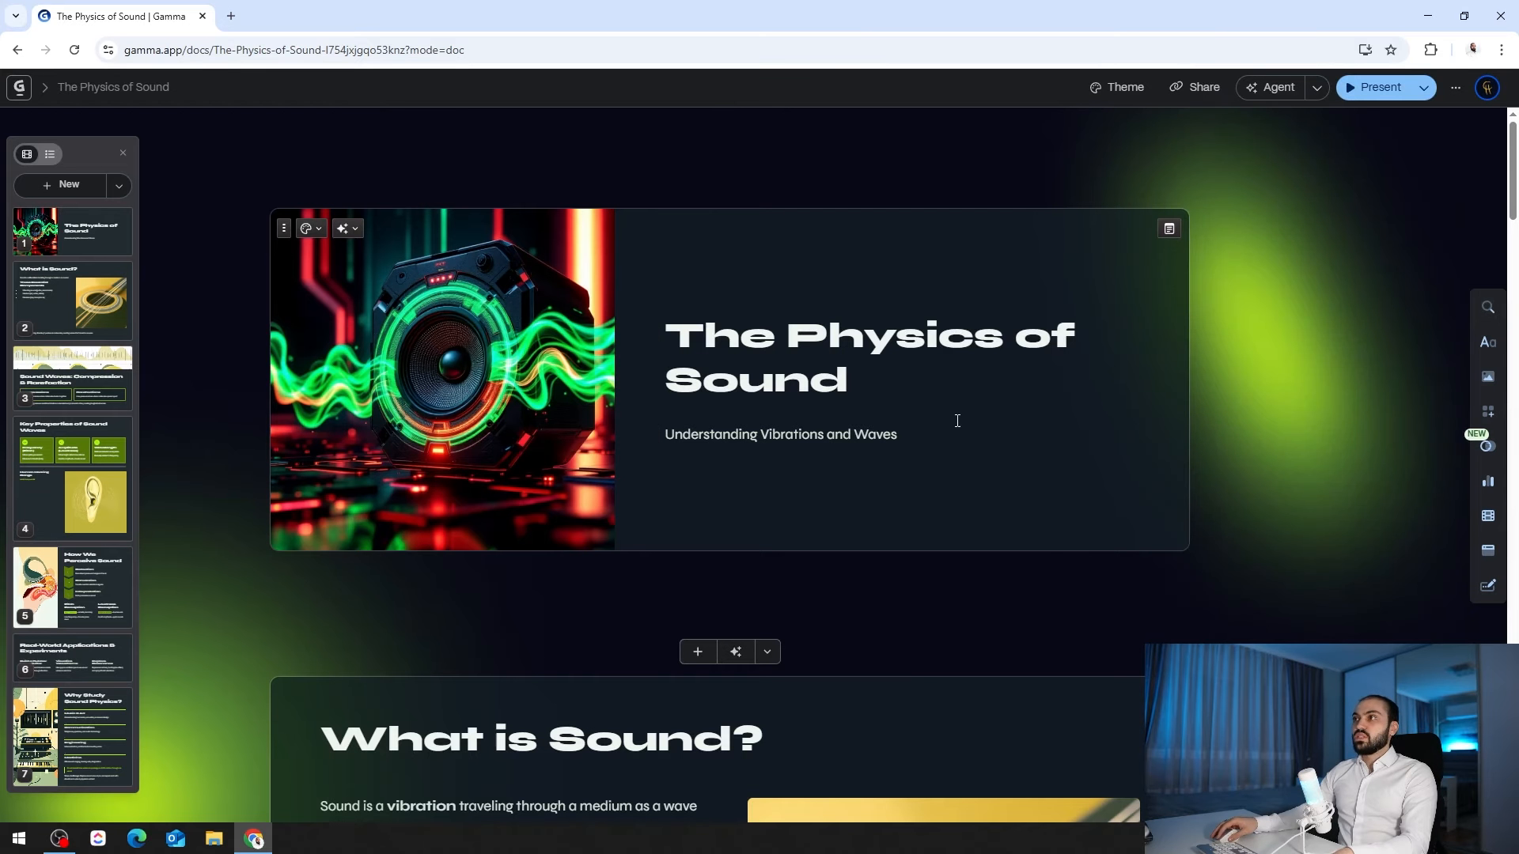
- Add a blank second card holding a QR code that links to google.com
left_click(697, 653)
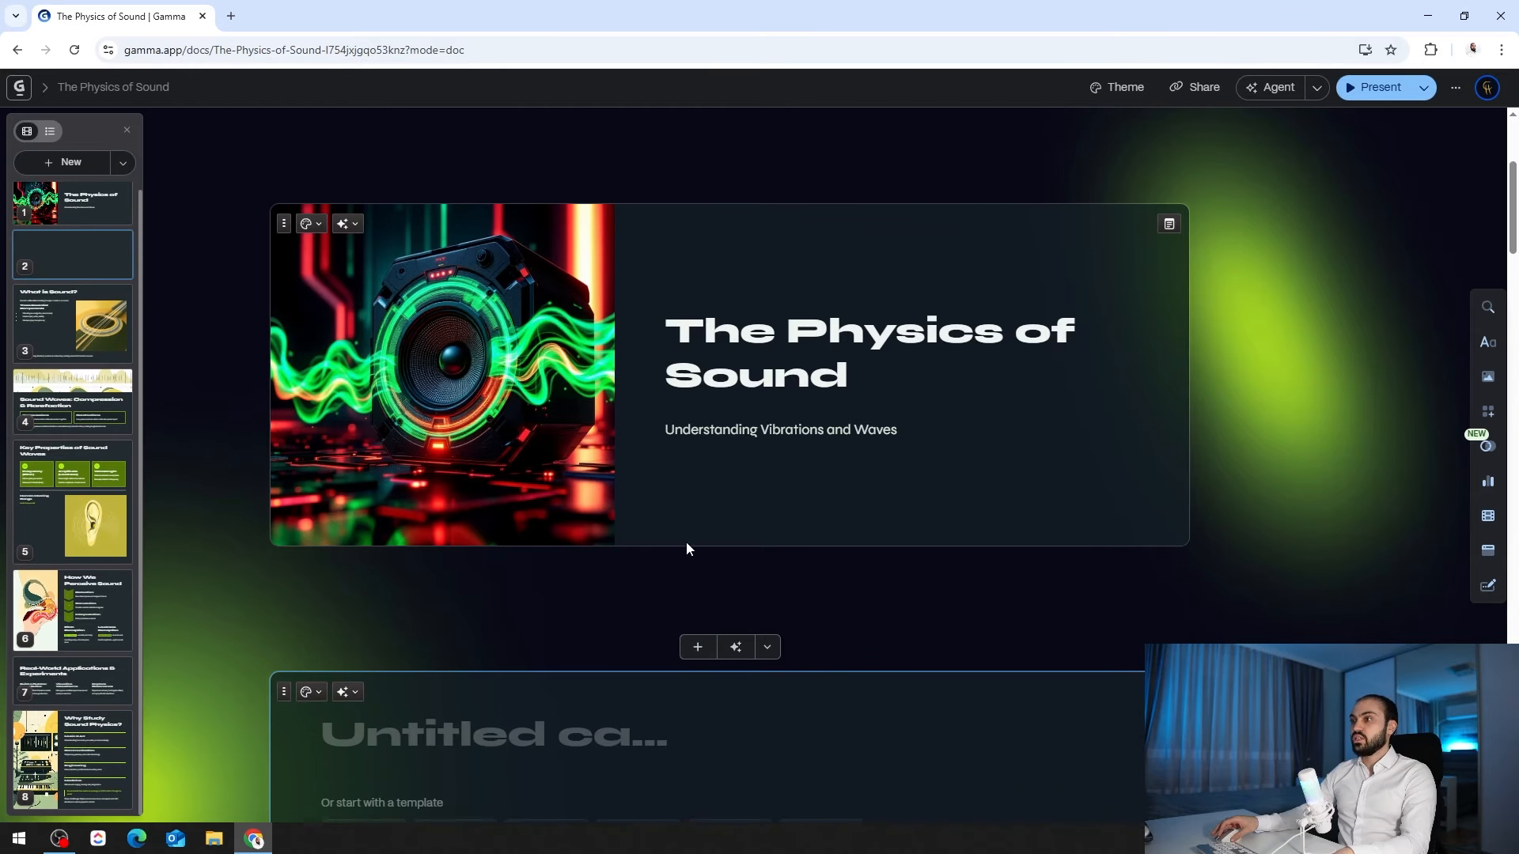
type("/")
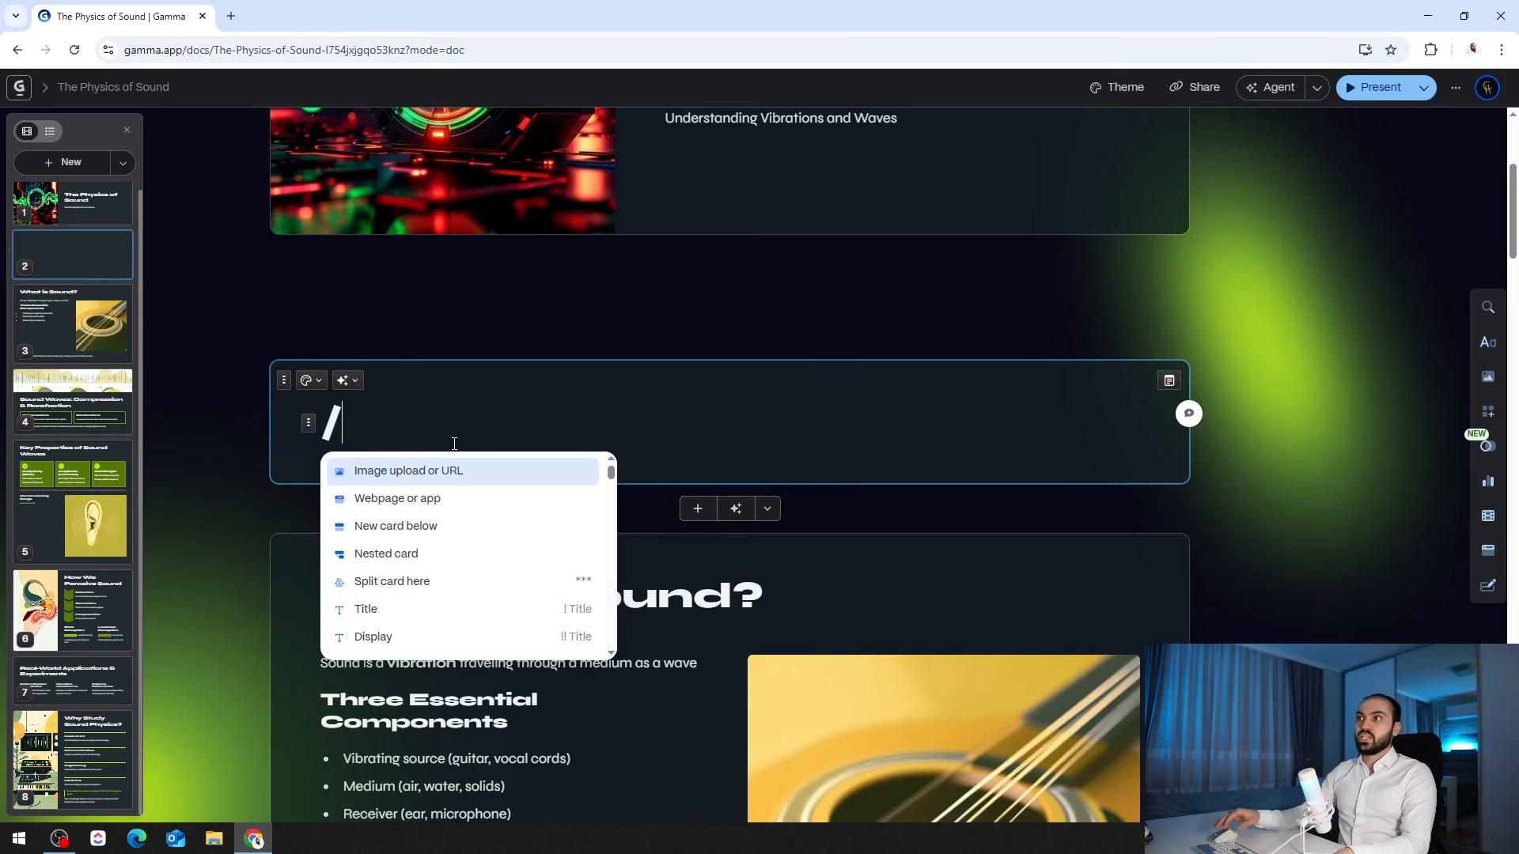
scroll(465, 515, "down", 10)
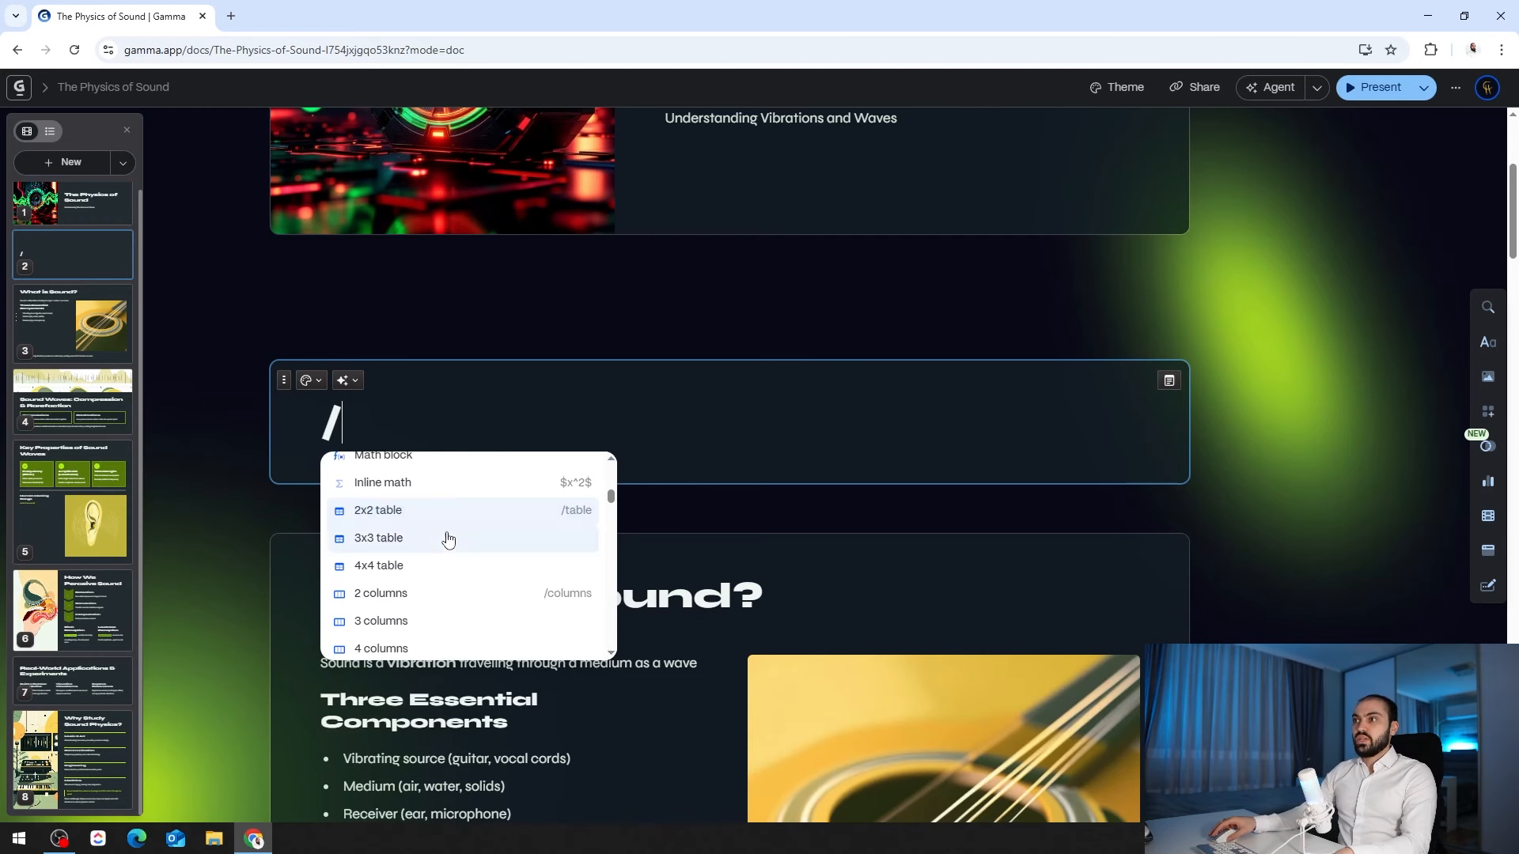
scroll(439, 554, "down", 3)
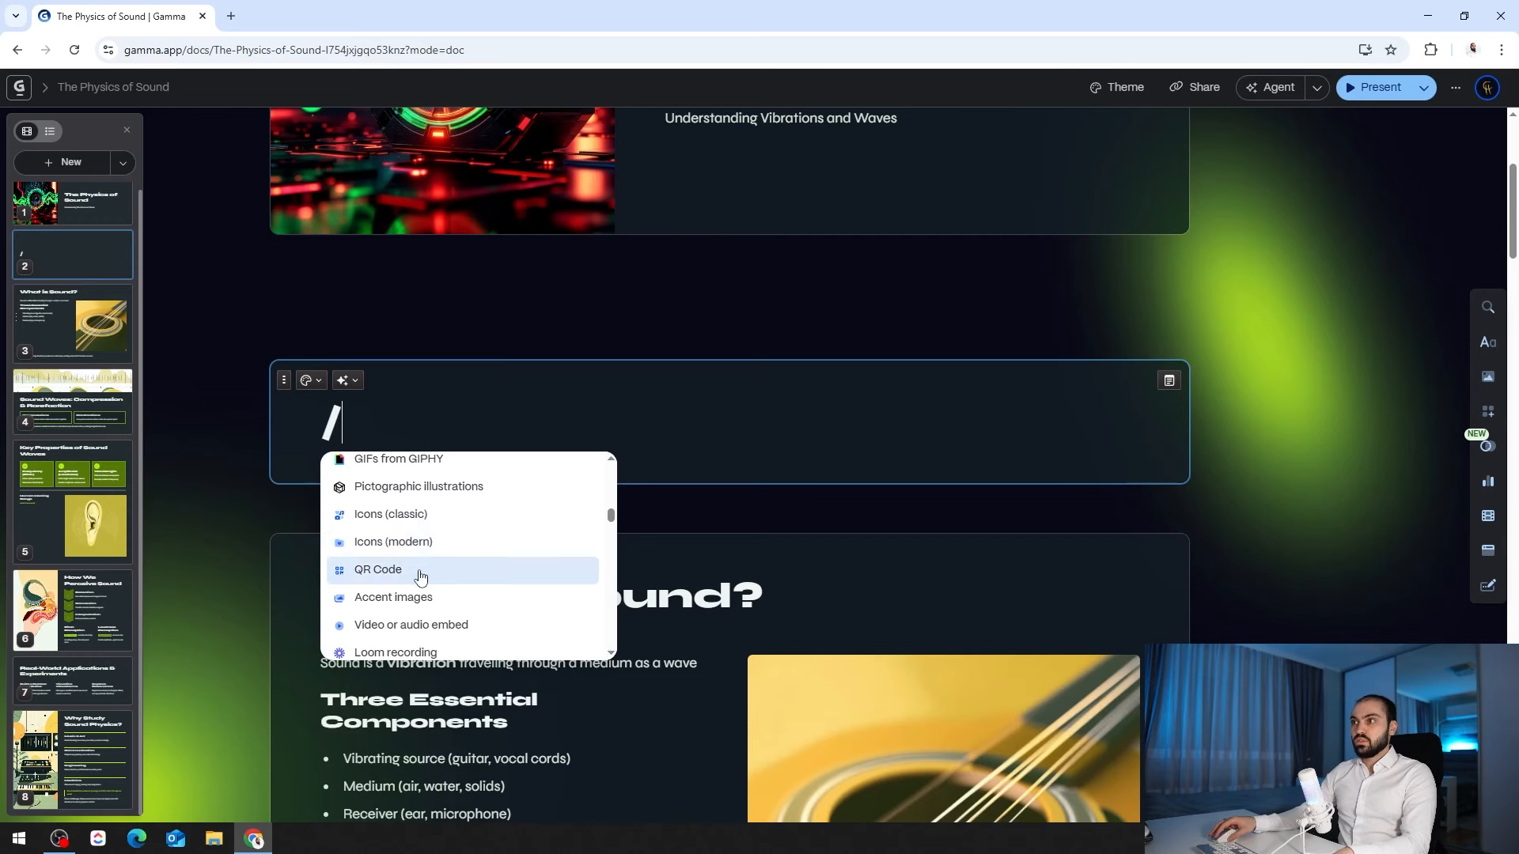
left_click(405, 575)
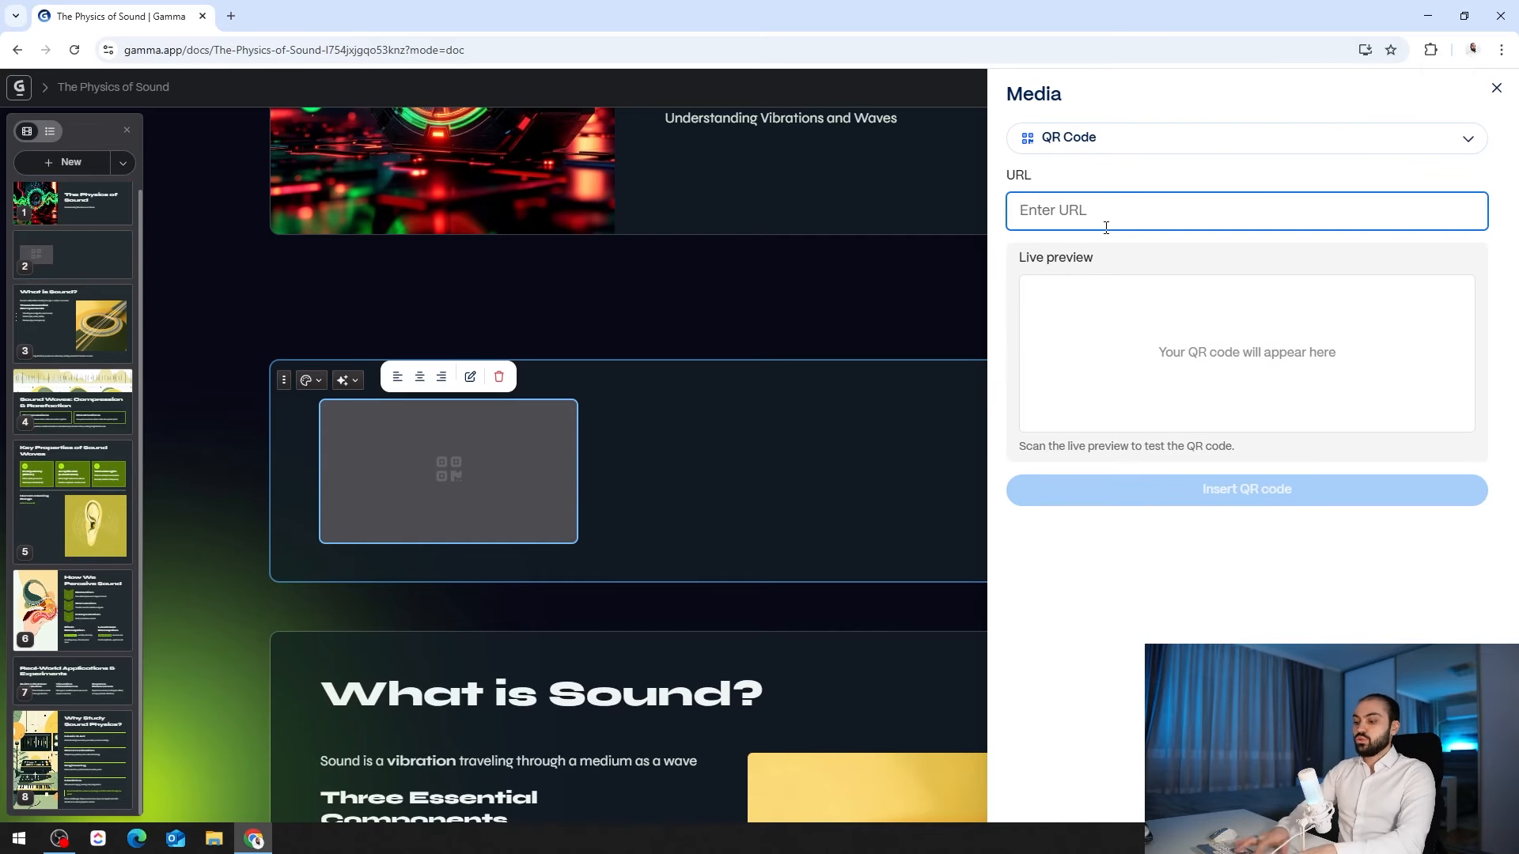
type("google.com")
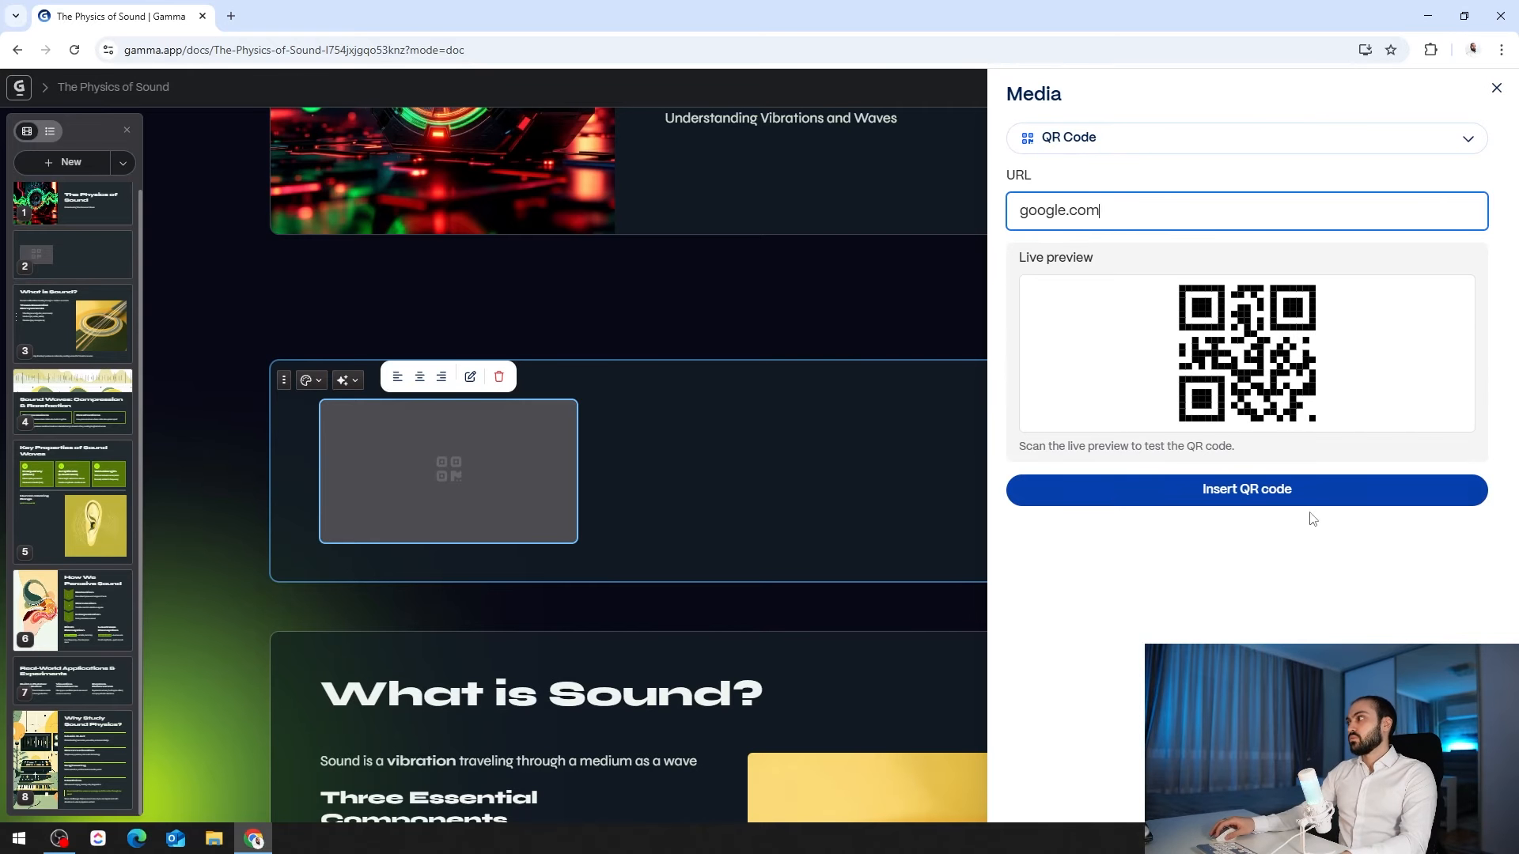
left_click(1298, 492)
left_click(686, 502)
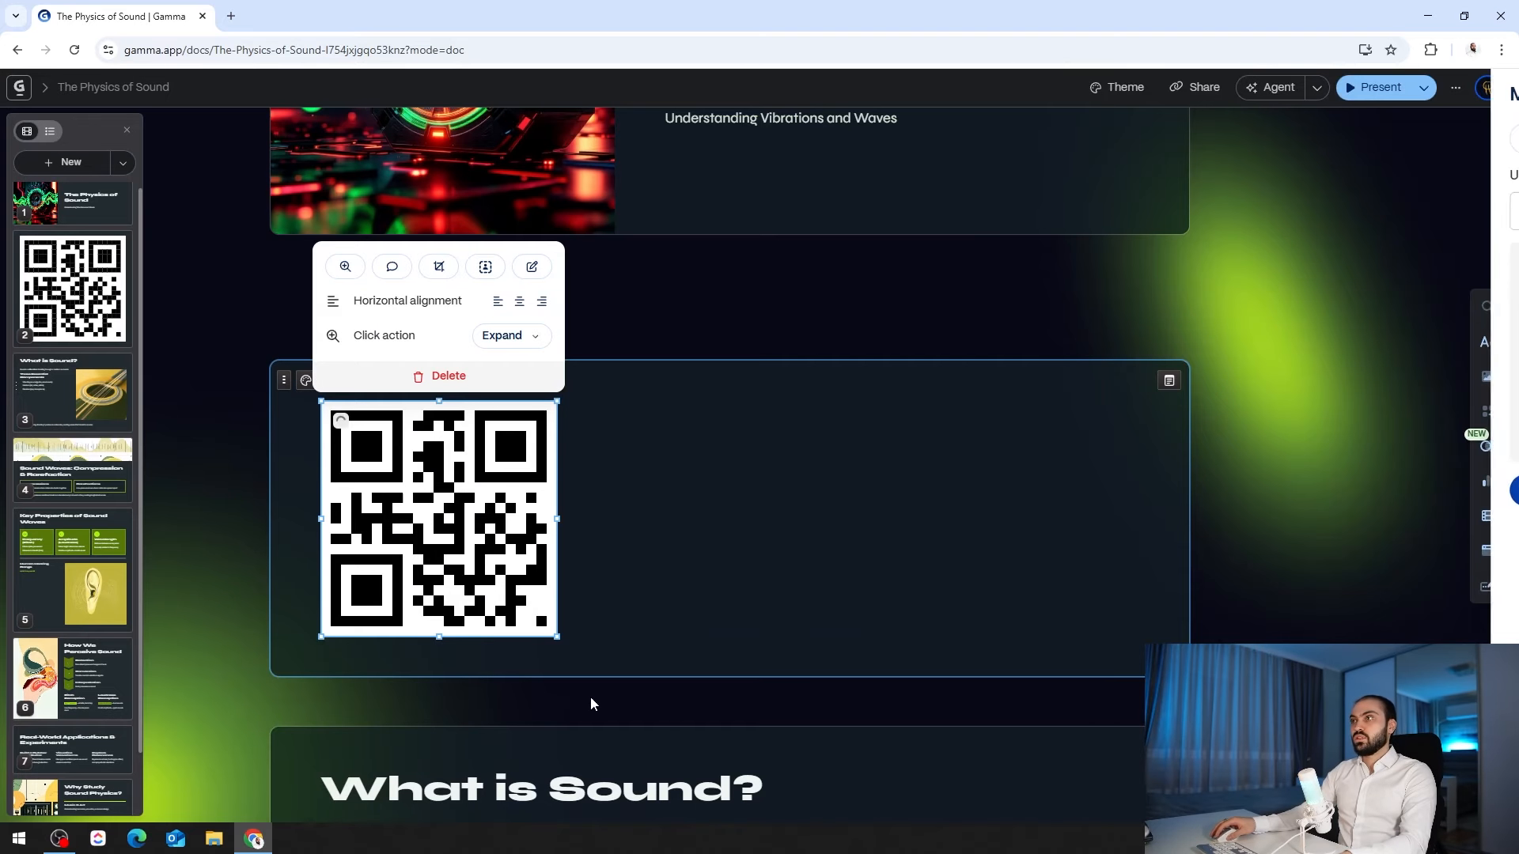
- Start a text column beside the QR code, typing 'Test'
scroll(640, 499, "up", 3)
scroll(643, 509, "down", 3)
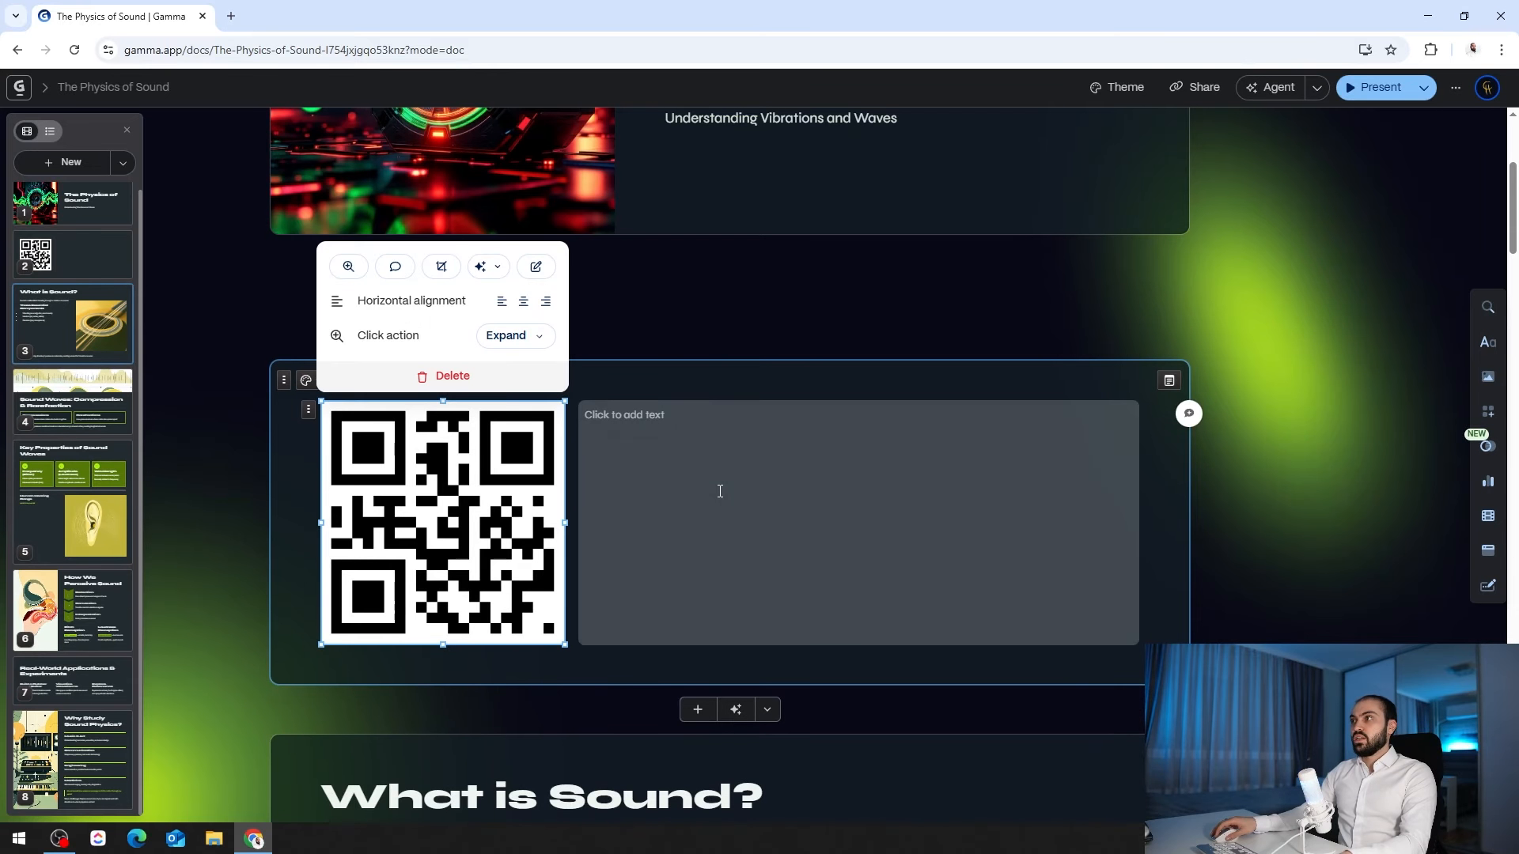
left_click(716, 483)
type("Tes")
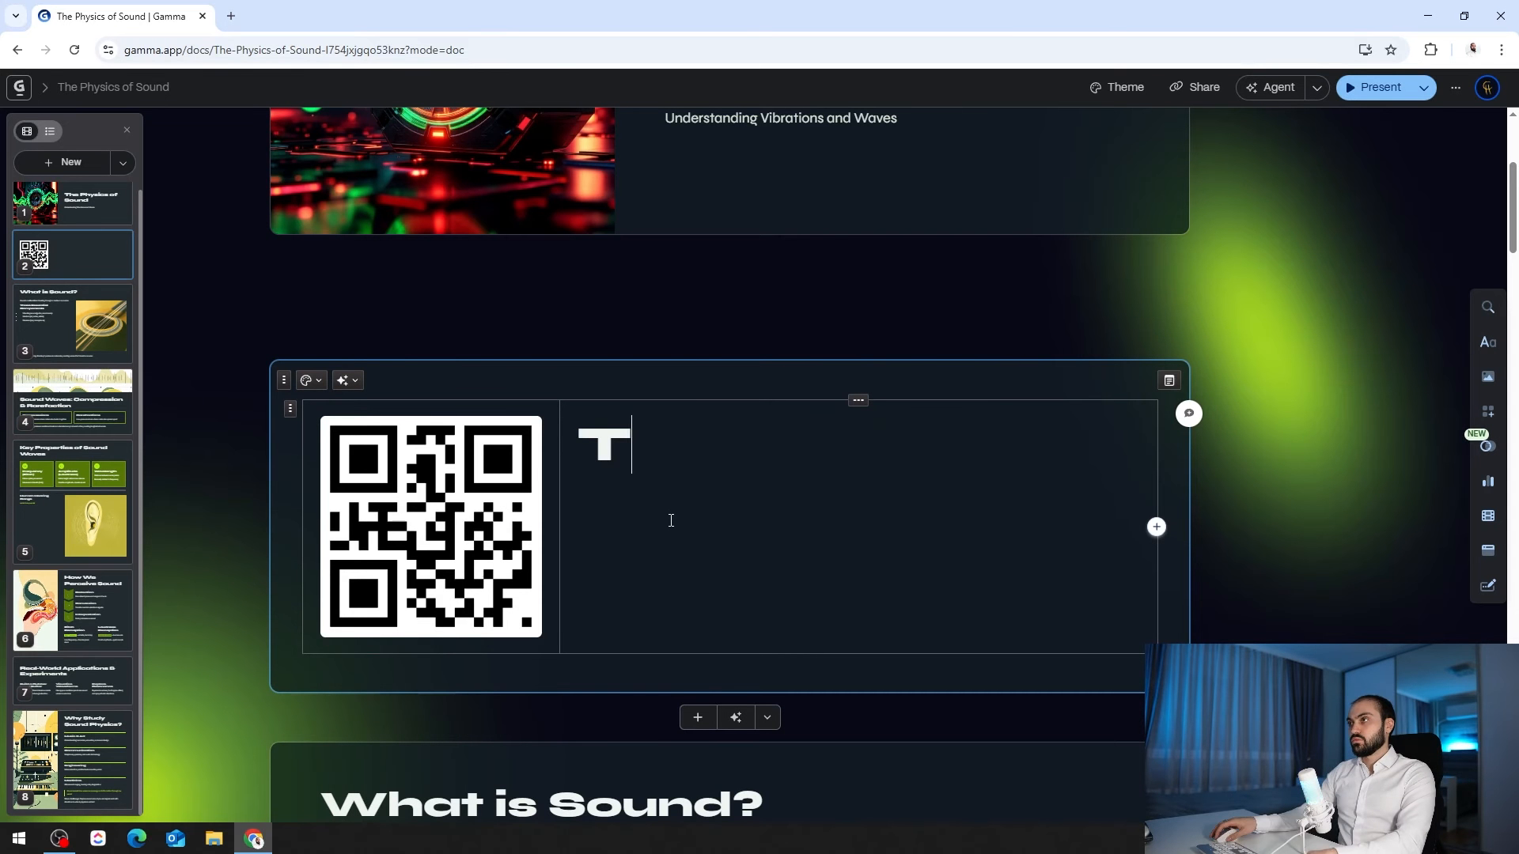
type("t")
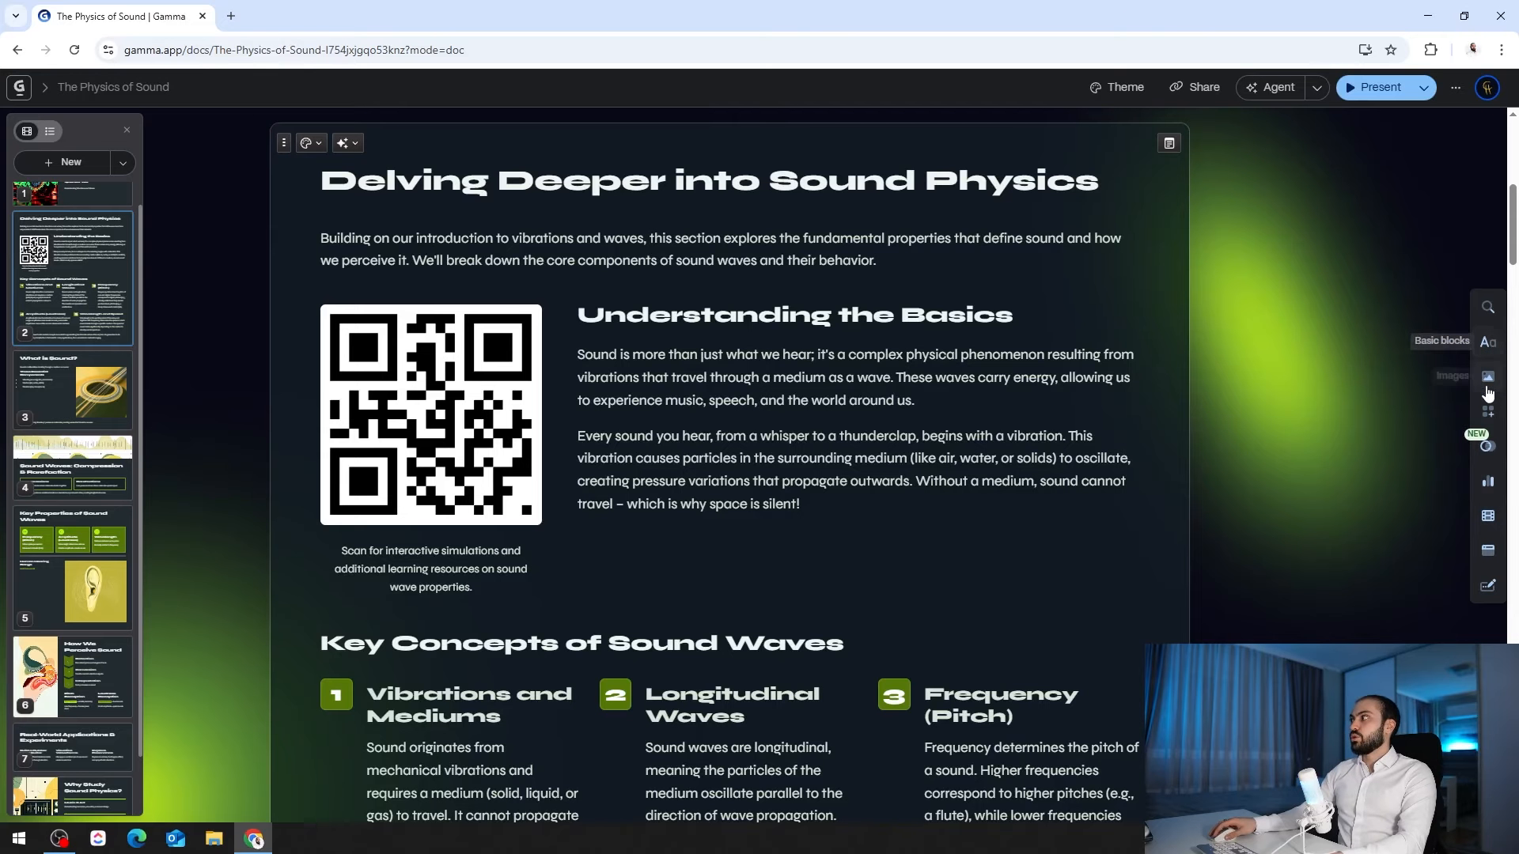
mouse_move(1491, 500)
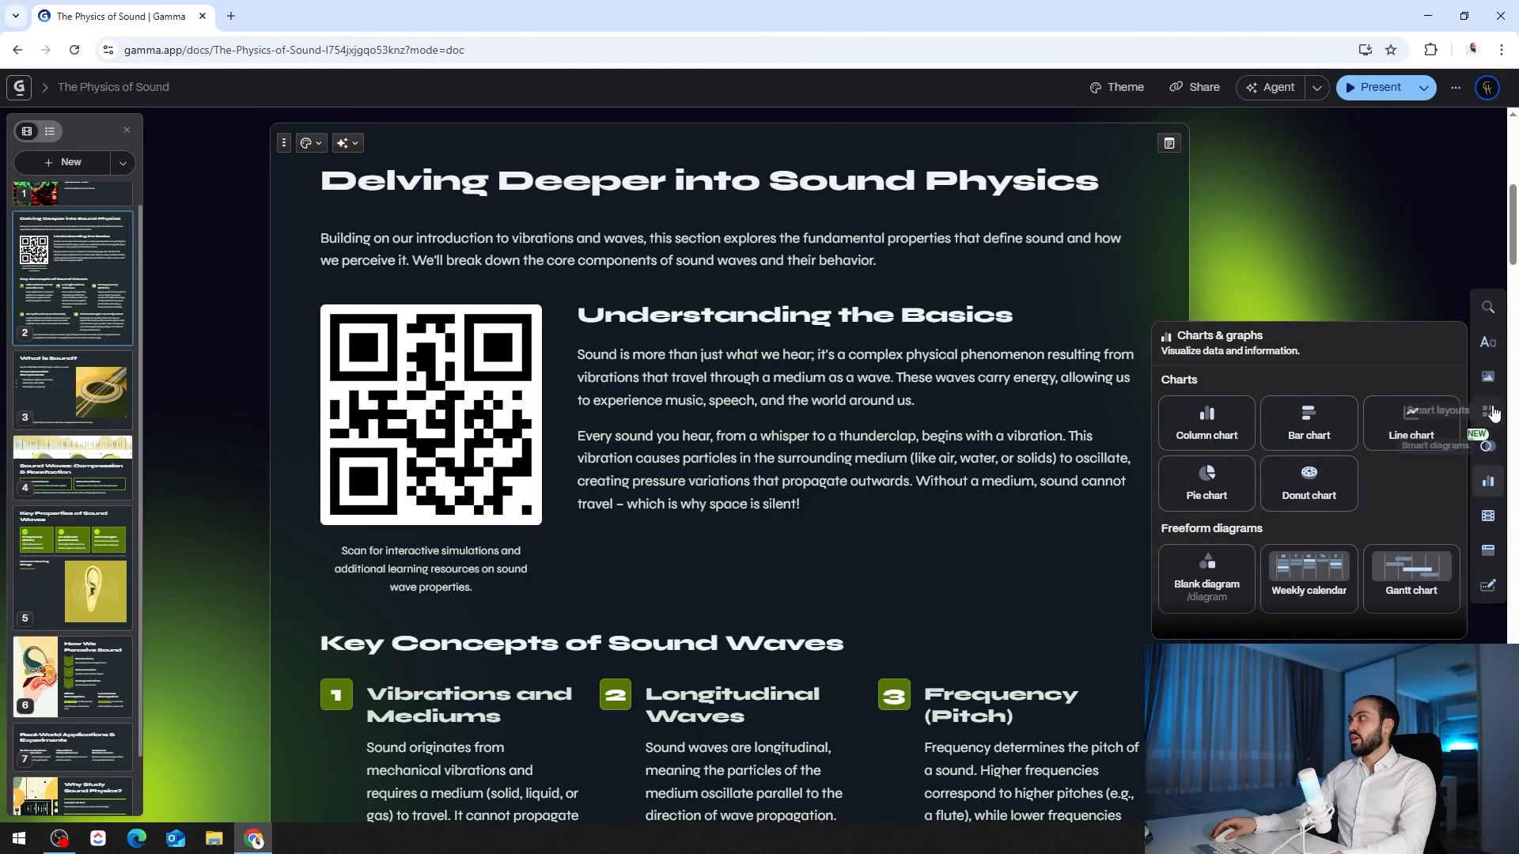
left_click(1487, 315)
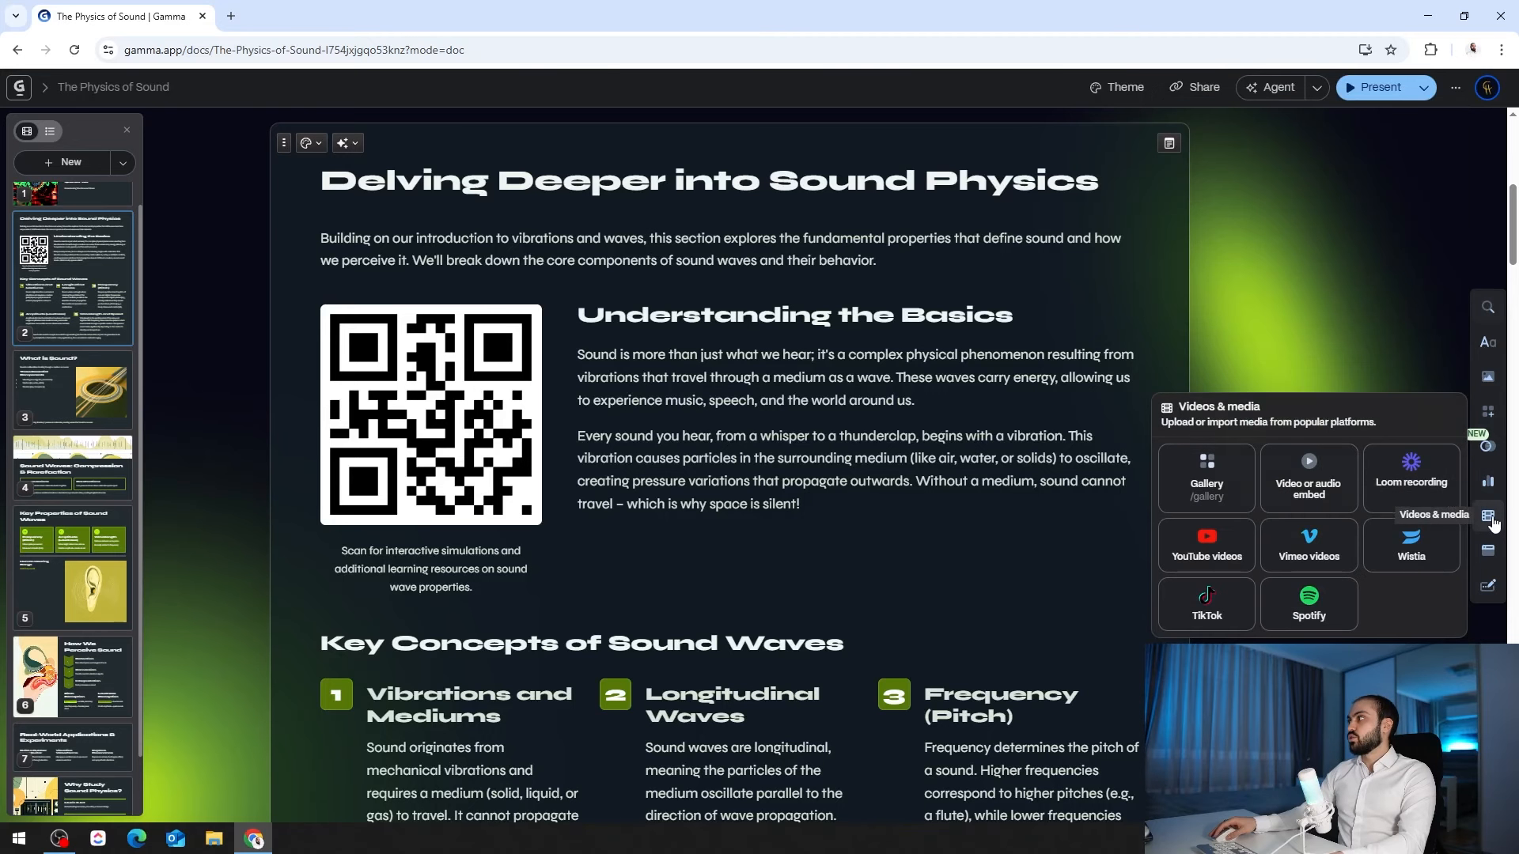
scroll(677, 345, "up", 1)
scroll(676, 344, "down", 20)
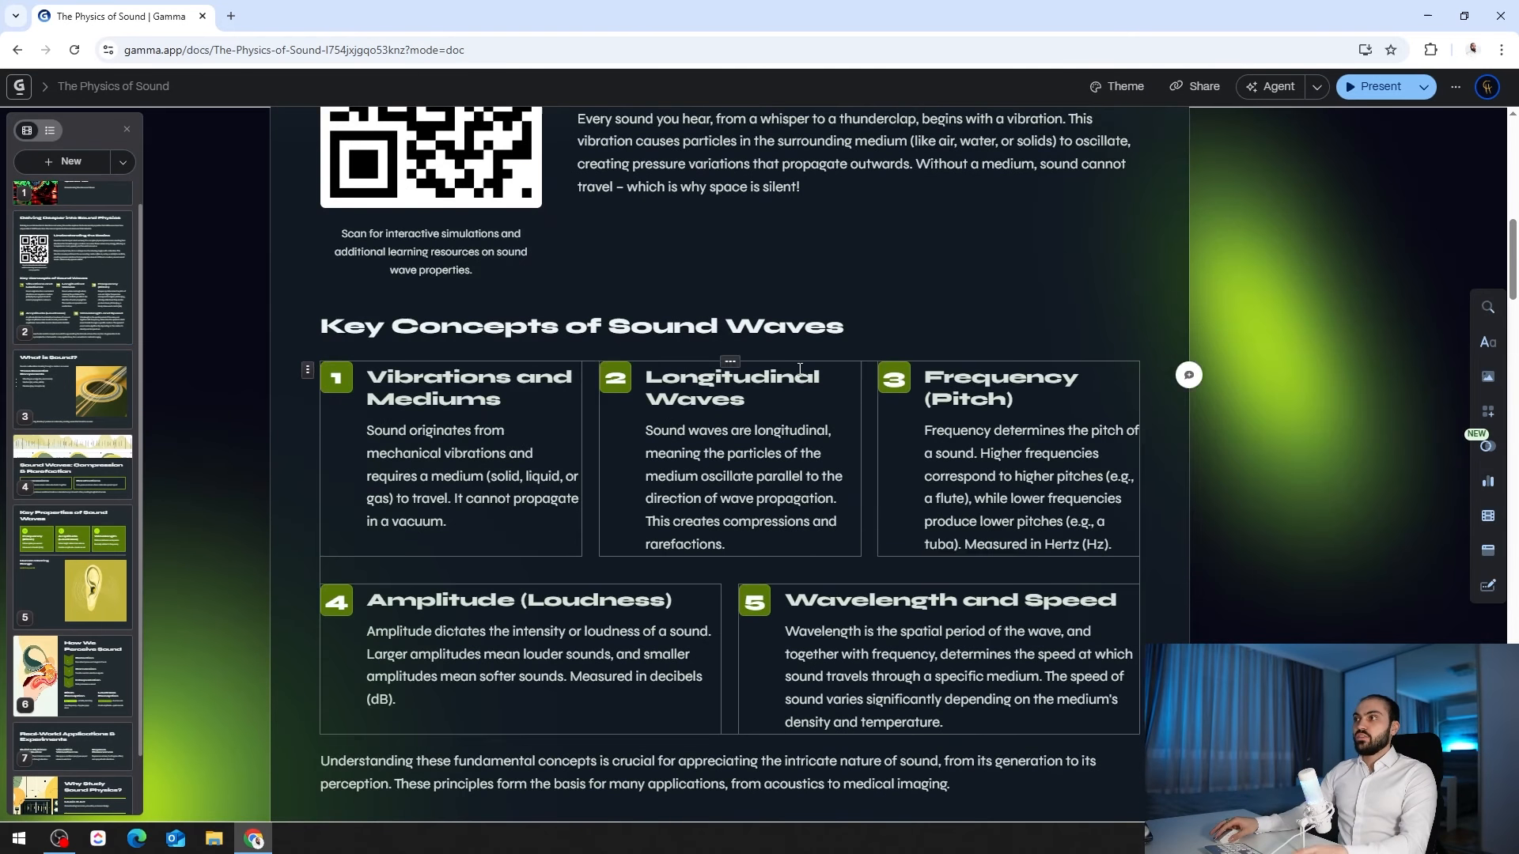
scroll(762, 417, "down", 6)
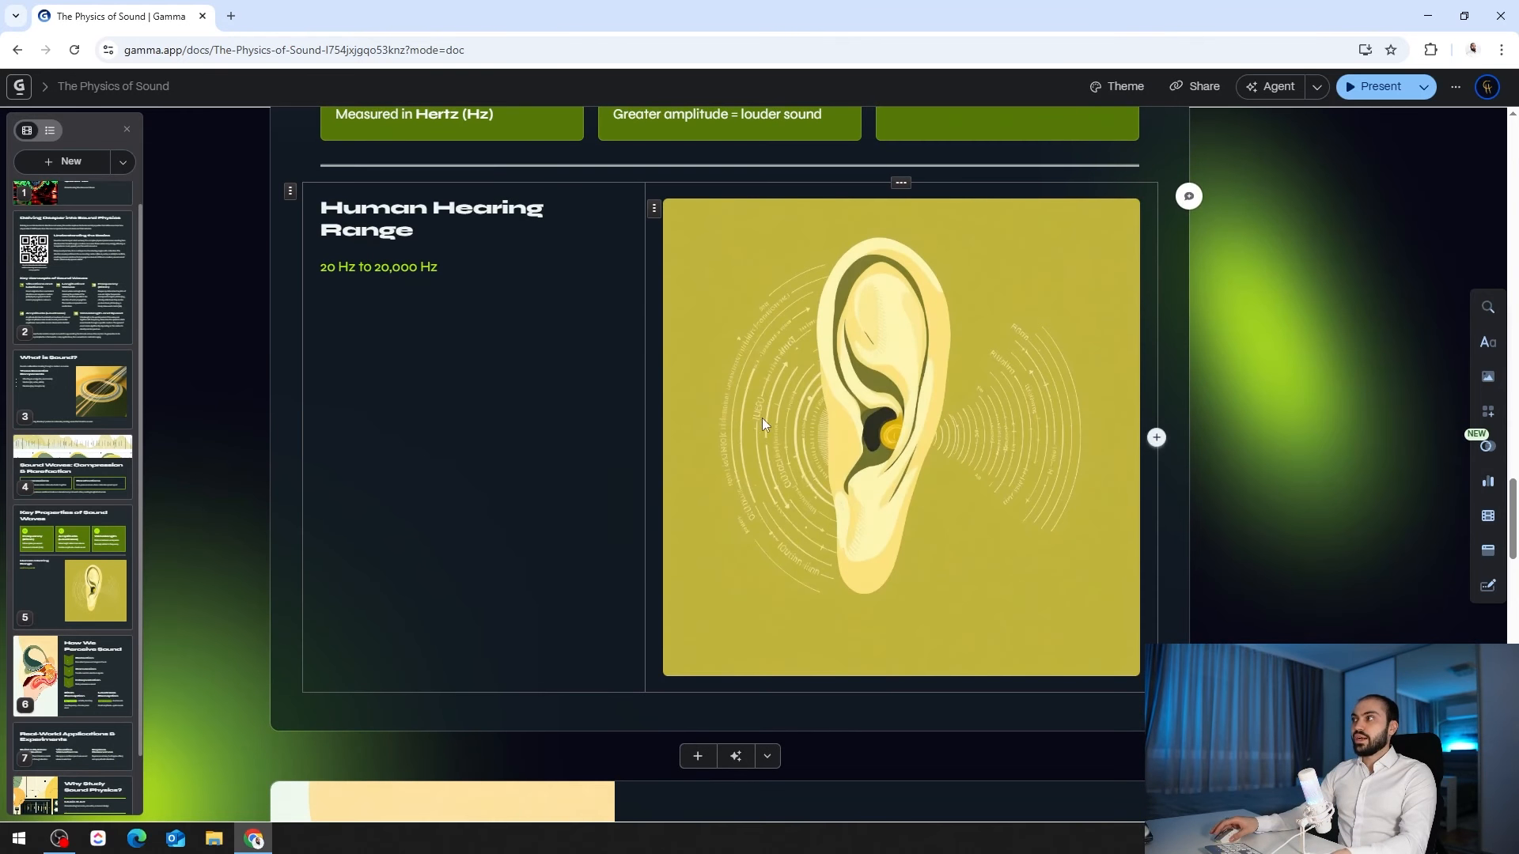
scroll(798, 396, "up", 4)
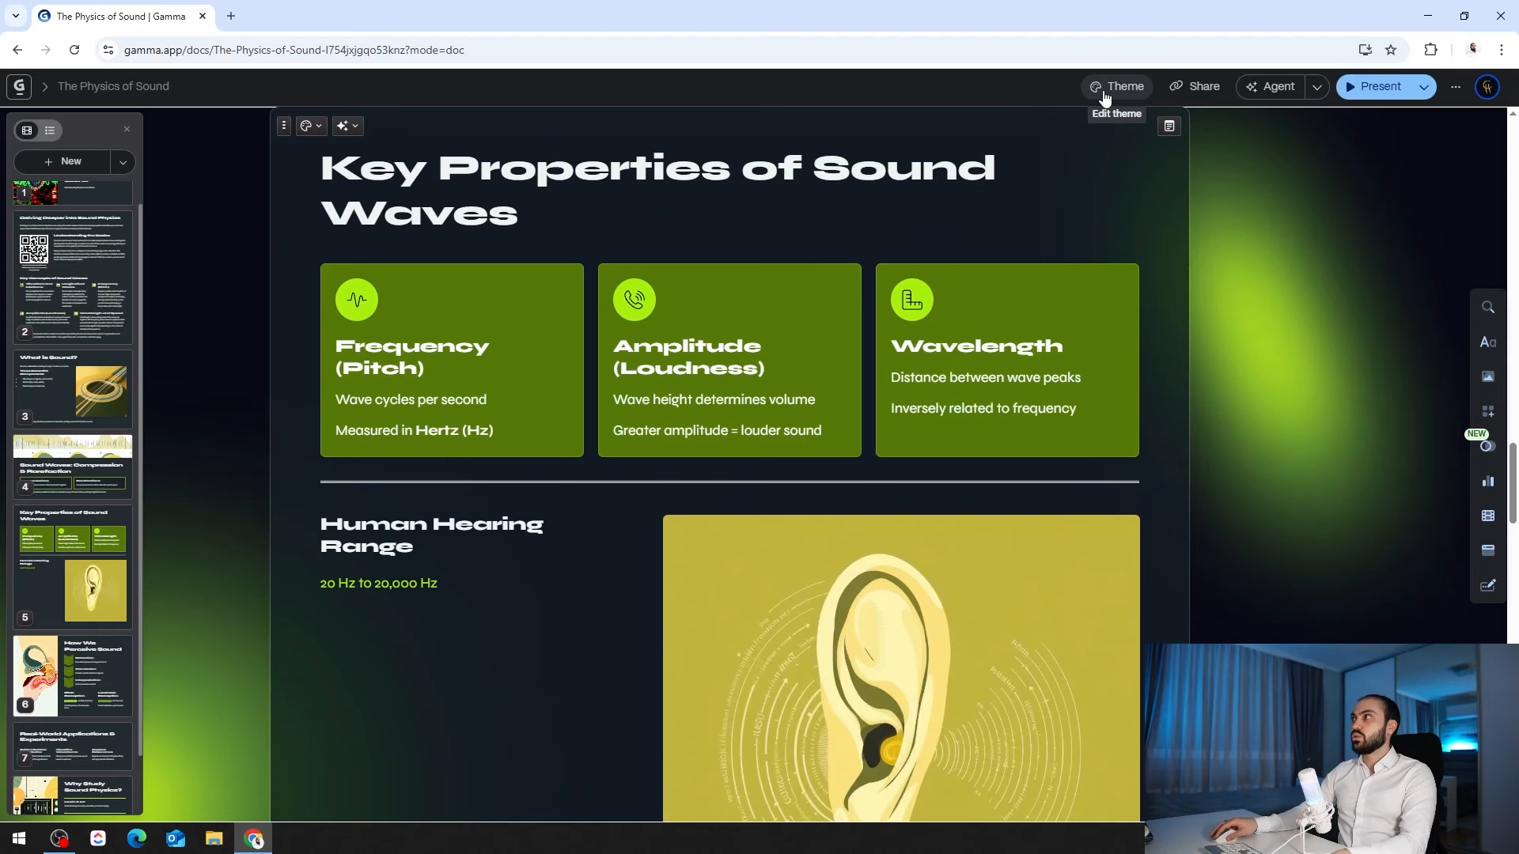
- Apply the light Breeze theme to the whole deck
left_click(1105, 94)
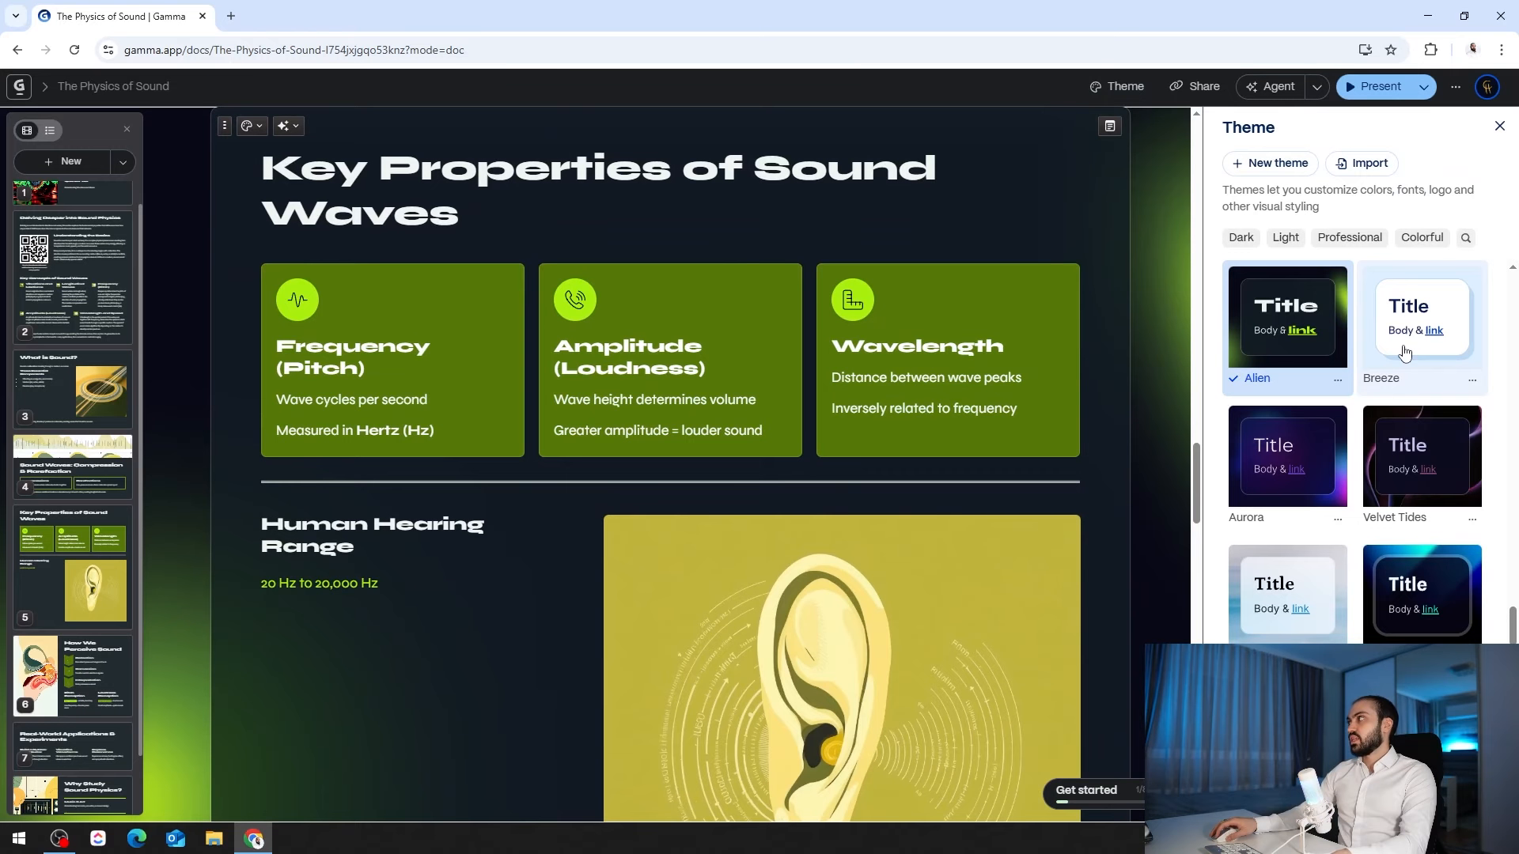
left_click(1403, 339)
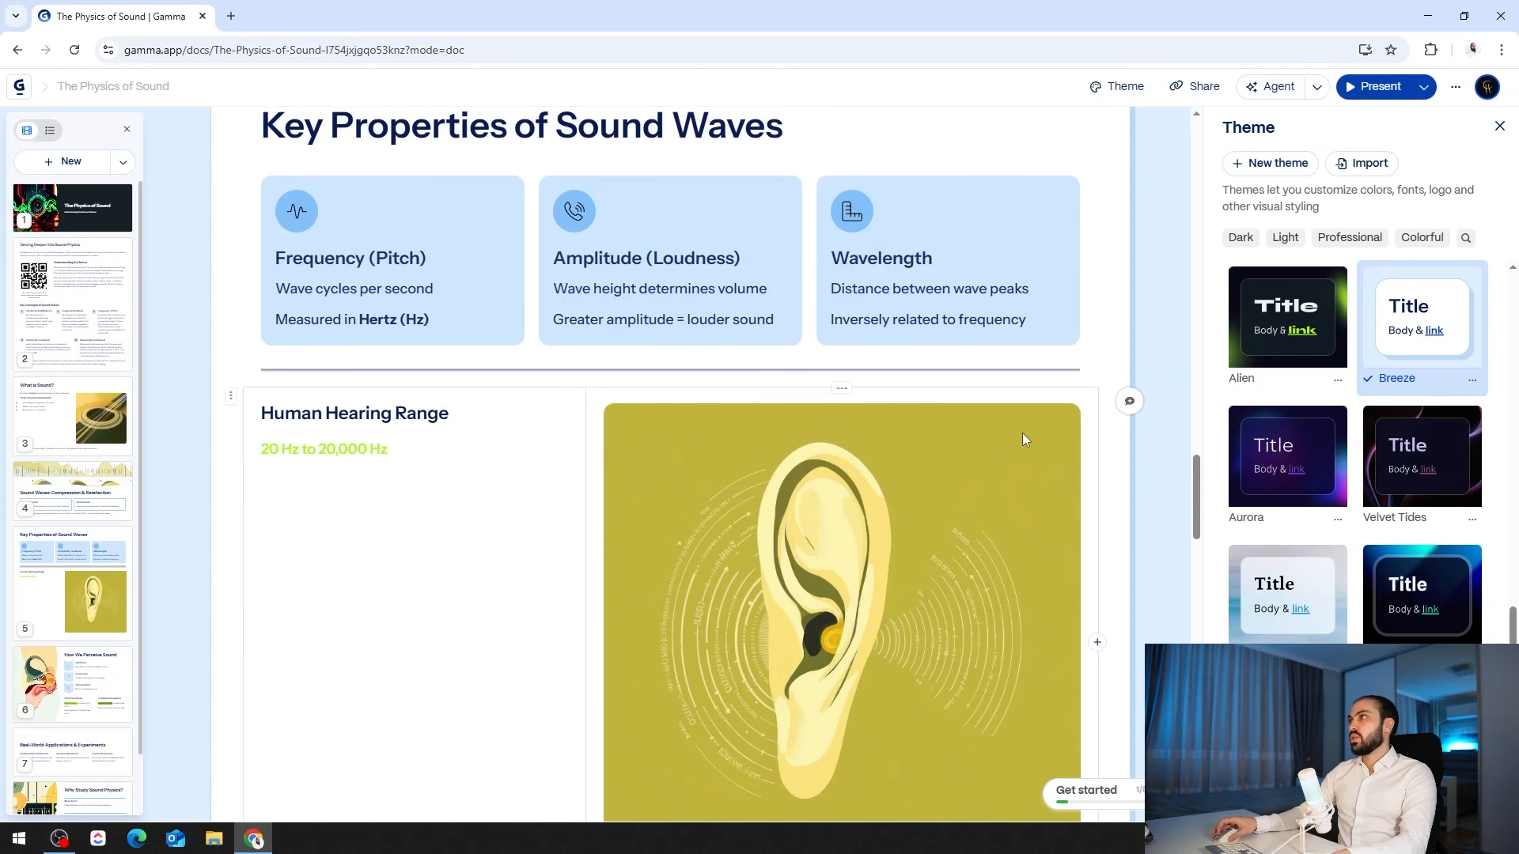
scroll(1022, 434, "up", 5)
scroll(1020, 441, "up", 15)
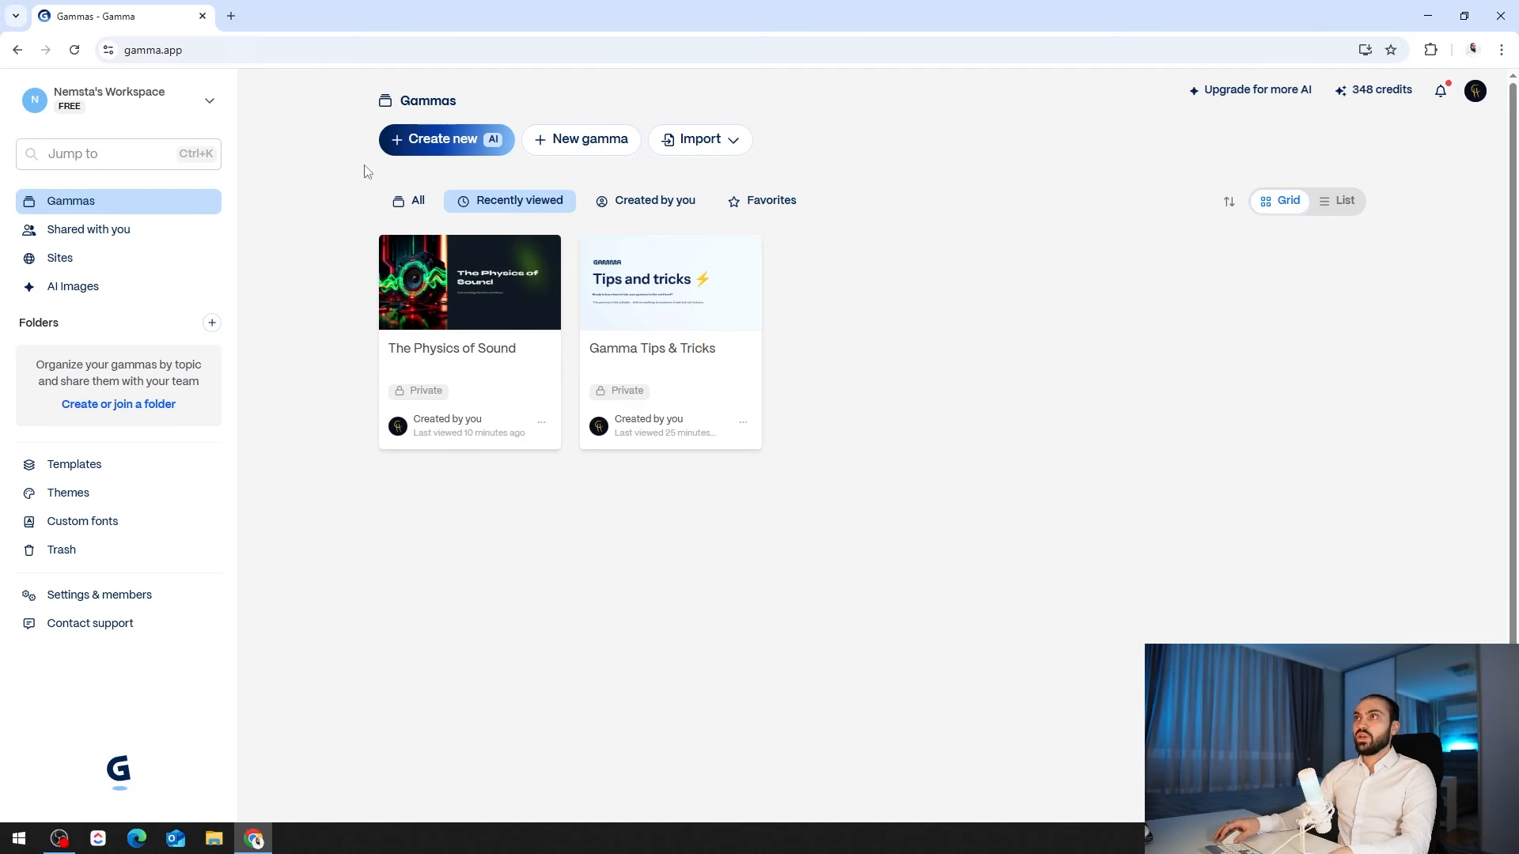
- Choose to create a new gamma from pasted text, then load chatgpt.com in a new tab
left_click(413, 146)
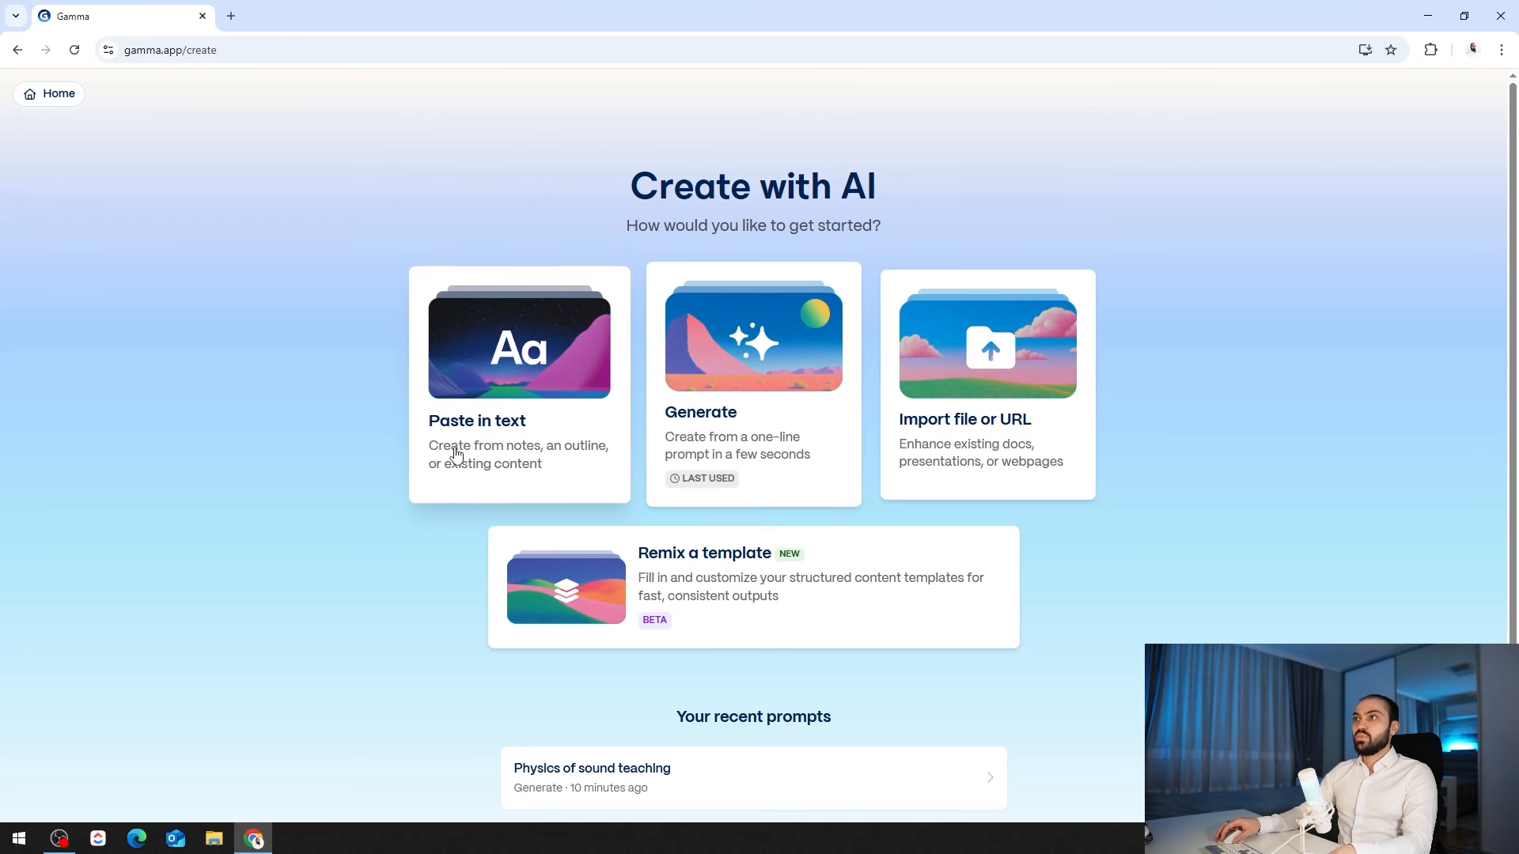
left_click(508, 393)
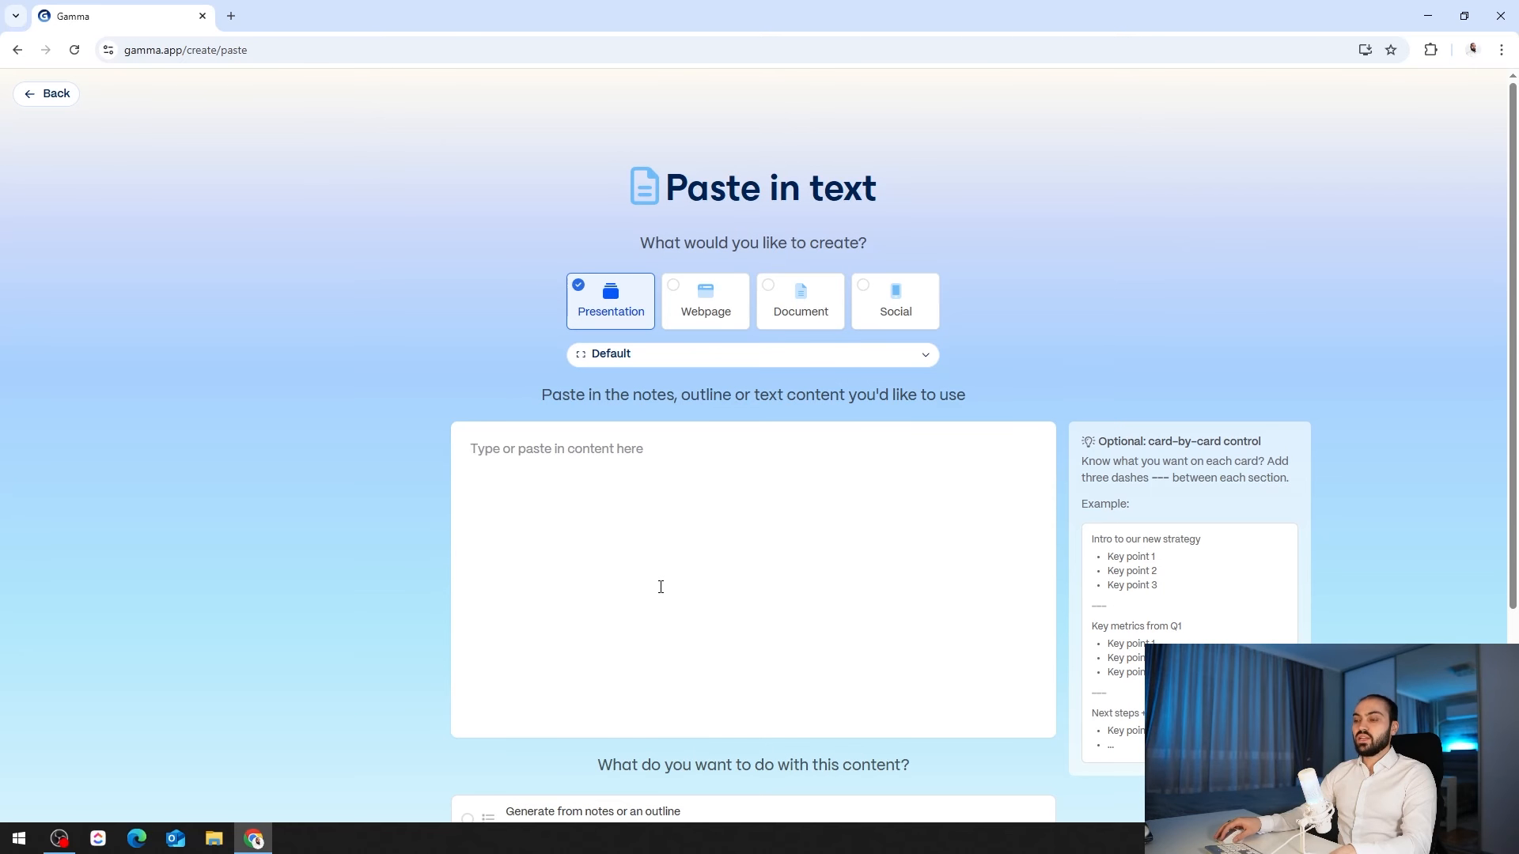
left_click(231, 11)
type("chat")
key("Return")
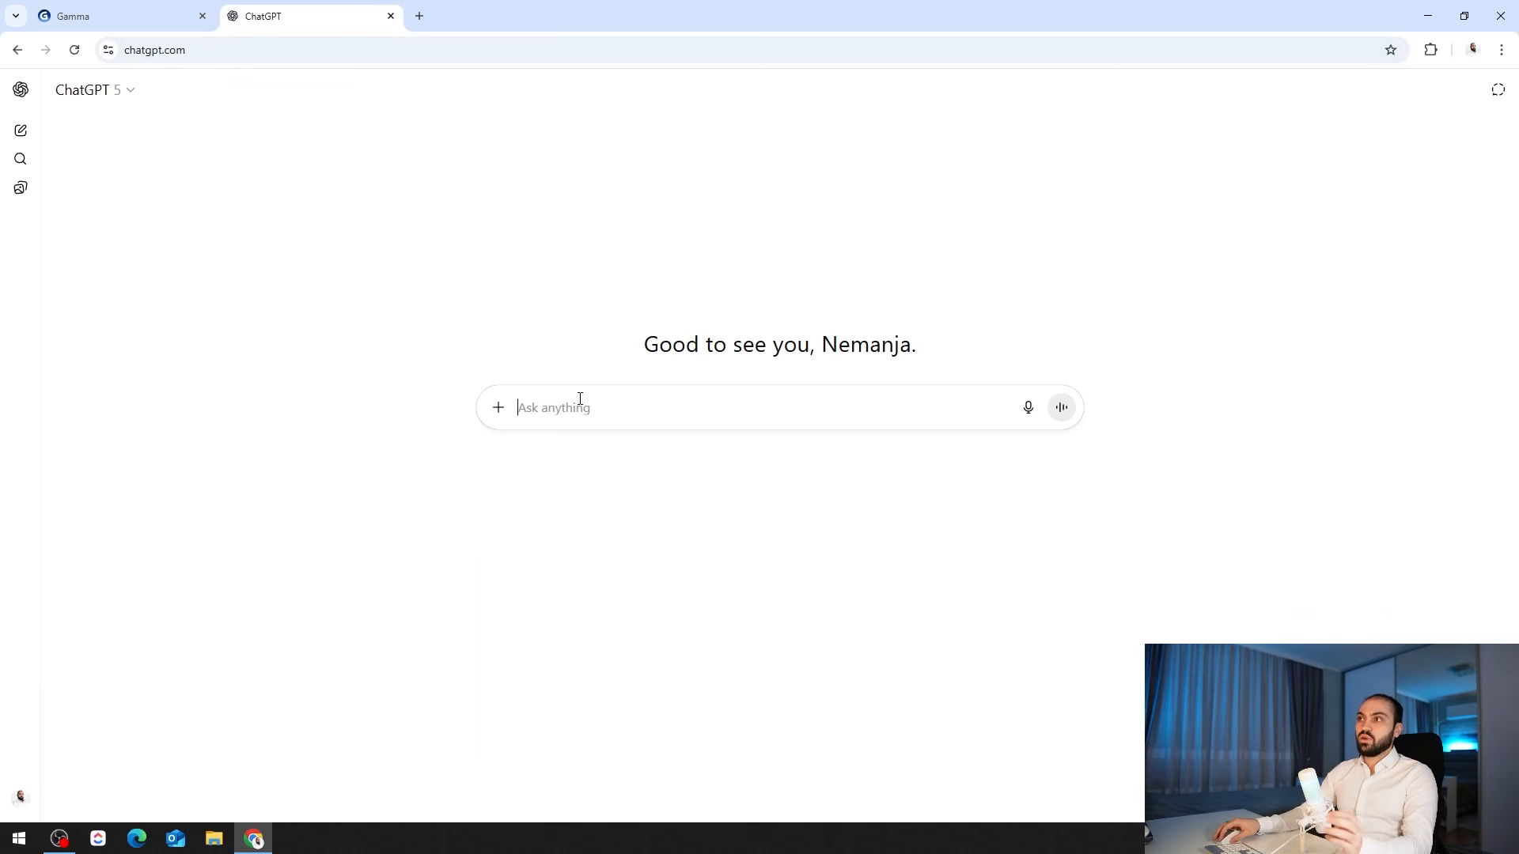
- Dictate a request for a two-page sound-designer PDF in ChatGPT, then return to Gamma's Create with AI page
left_click(1028, 408)
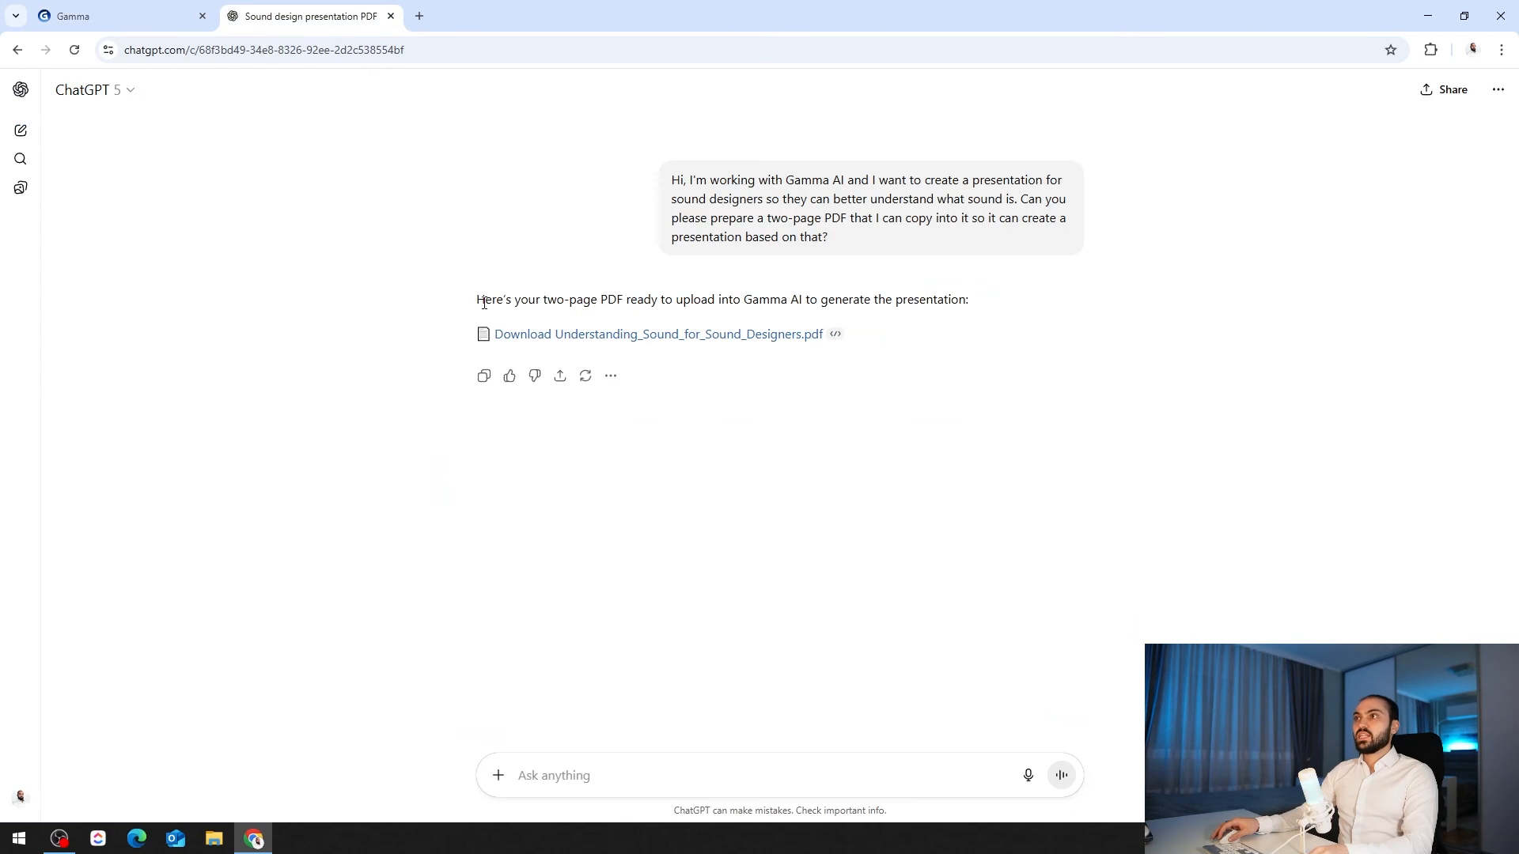
left_click_drag(484, 303, 654, 335)
left_click(638, 309)
left_click(138, 23)
left_click(42, 101)
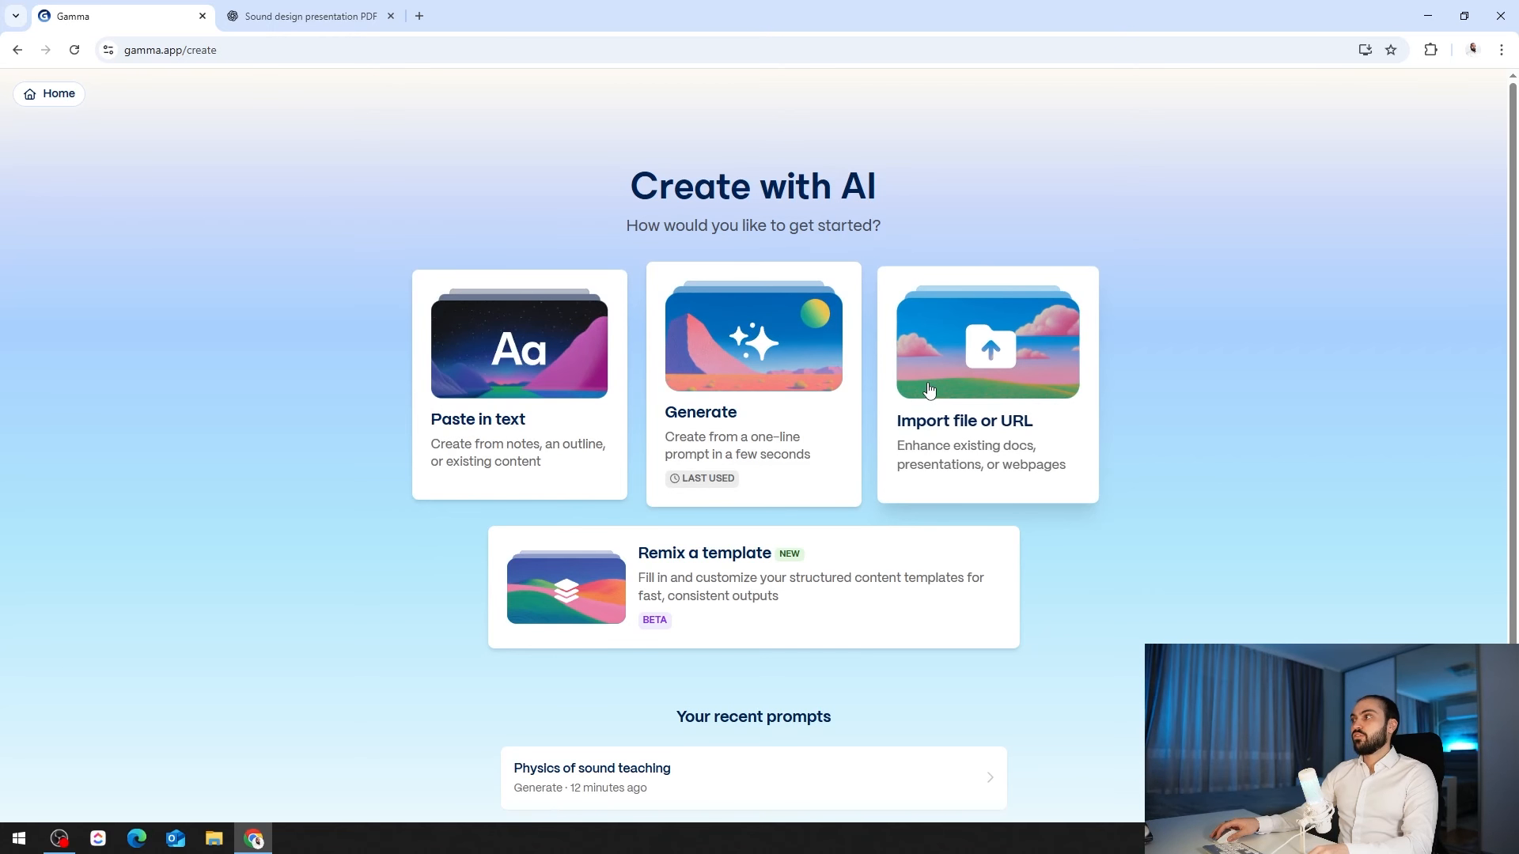
- Import Understanding_Sound_for_Sound_Designers.pdf from the Desktop as a presentation, reaching its 10-card prompt editor
left_click(930, 390)
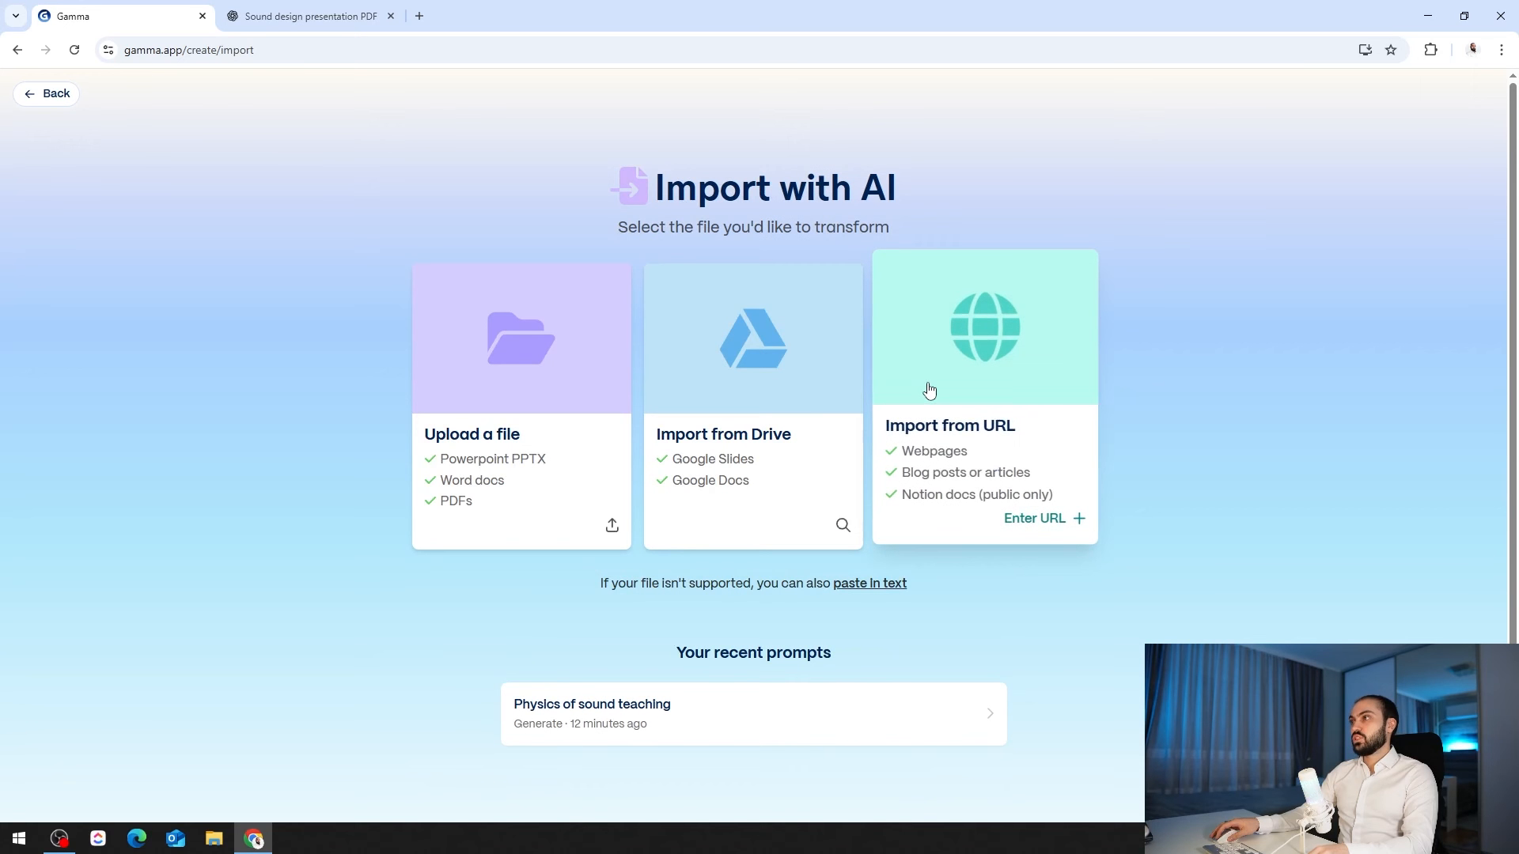
left_click(490, 350)
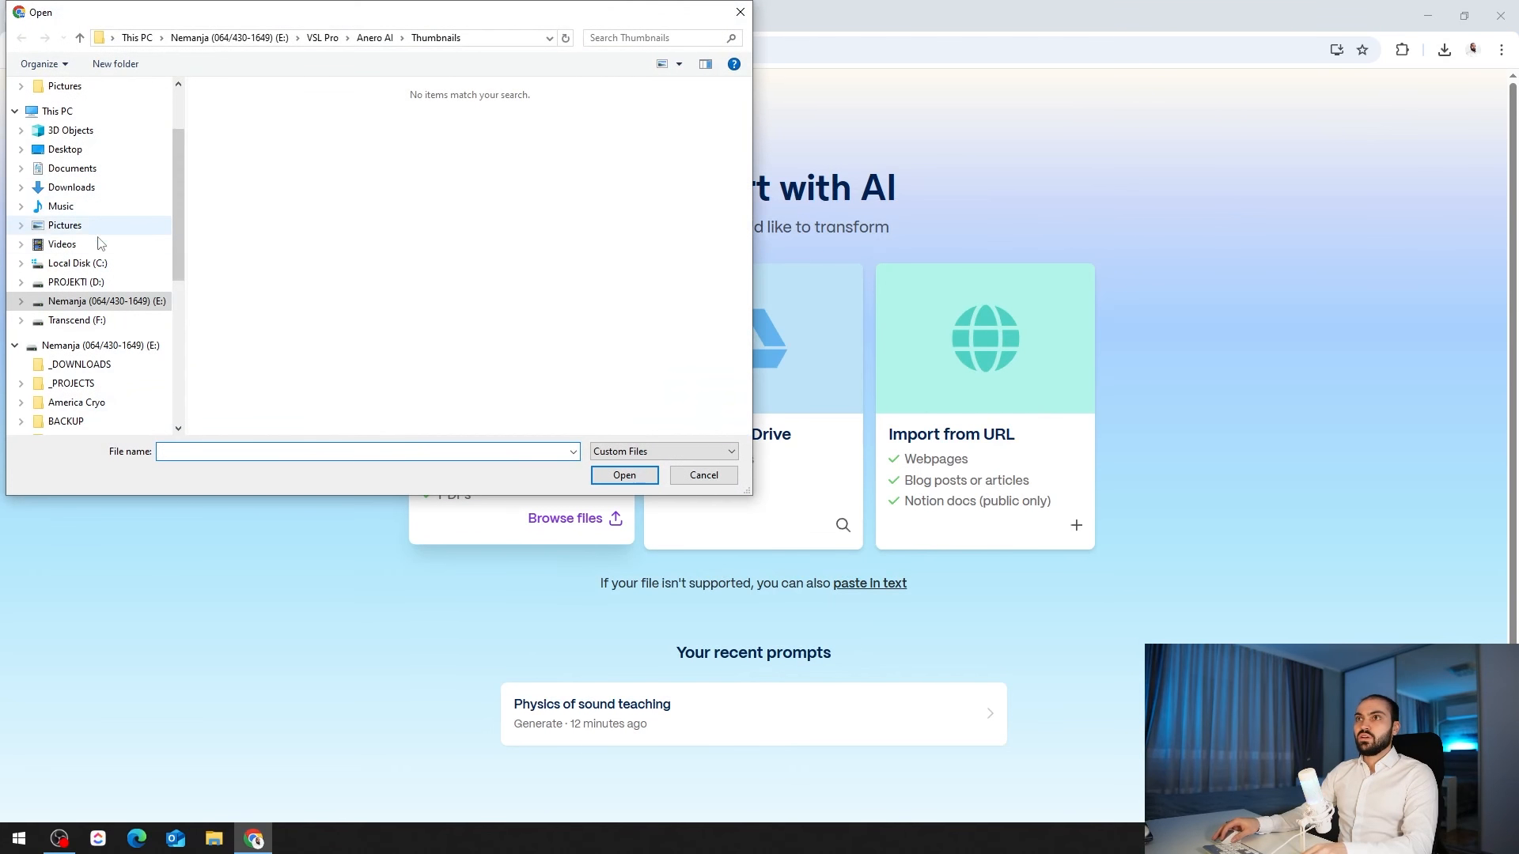
left_click(65, 149)
left_click(308, 110)
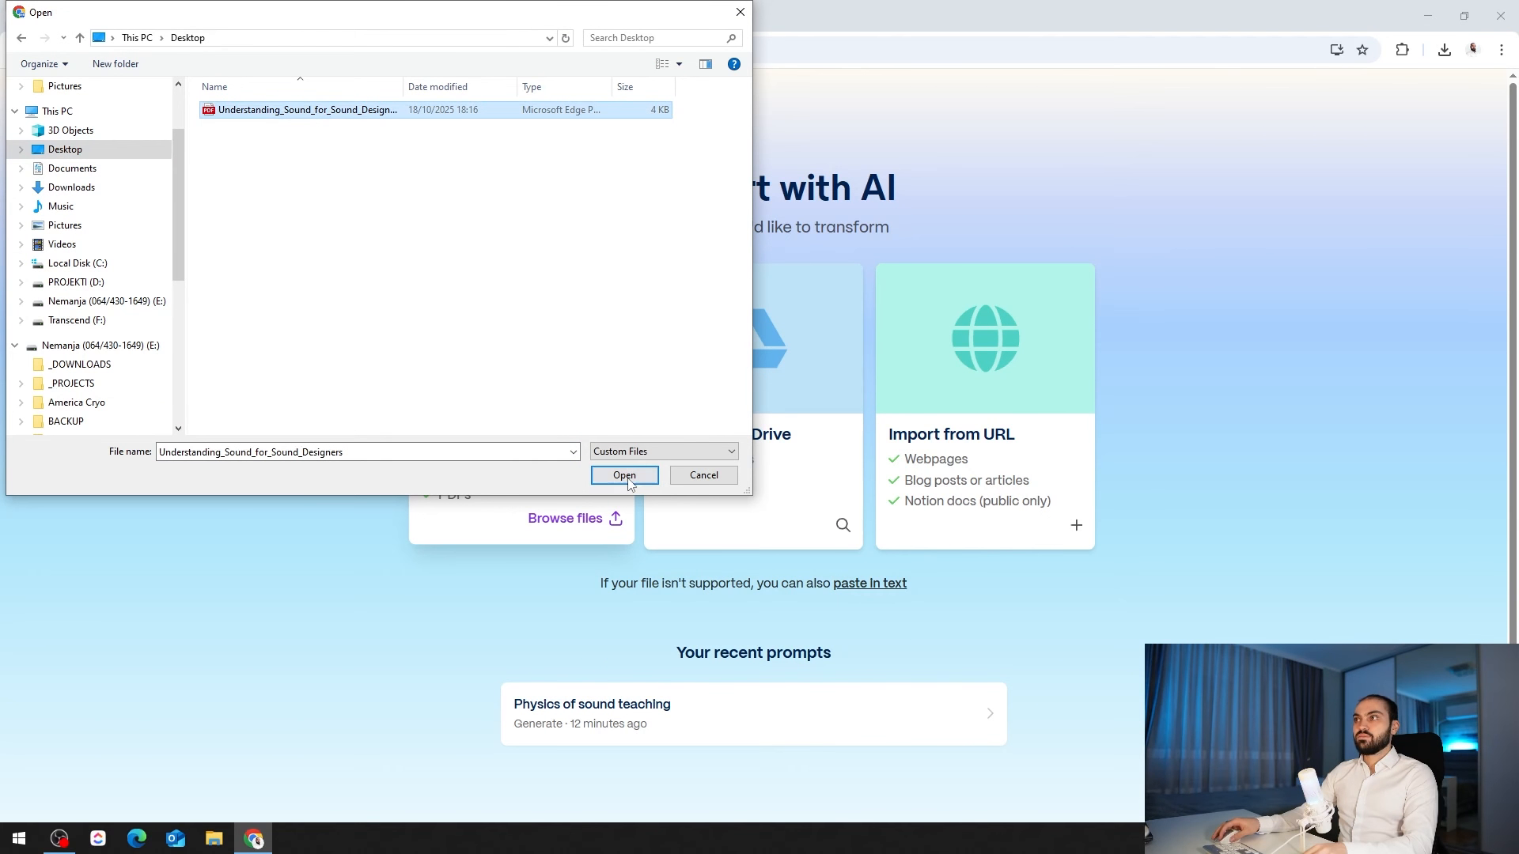
left_click(624, 476)
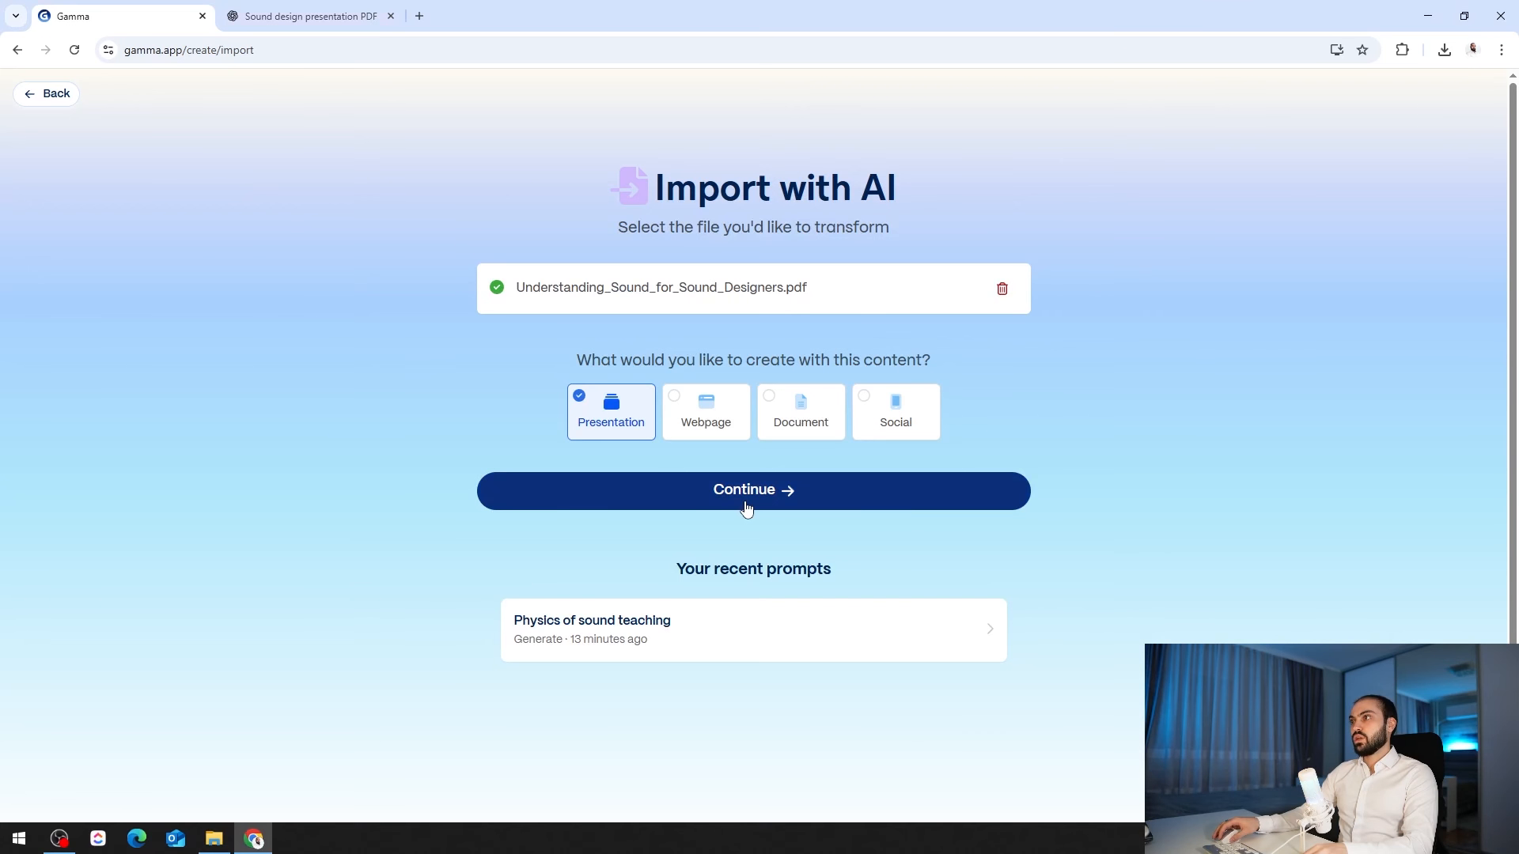
left_click(741, 505)
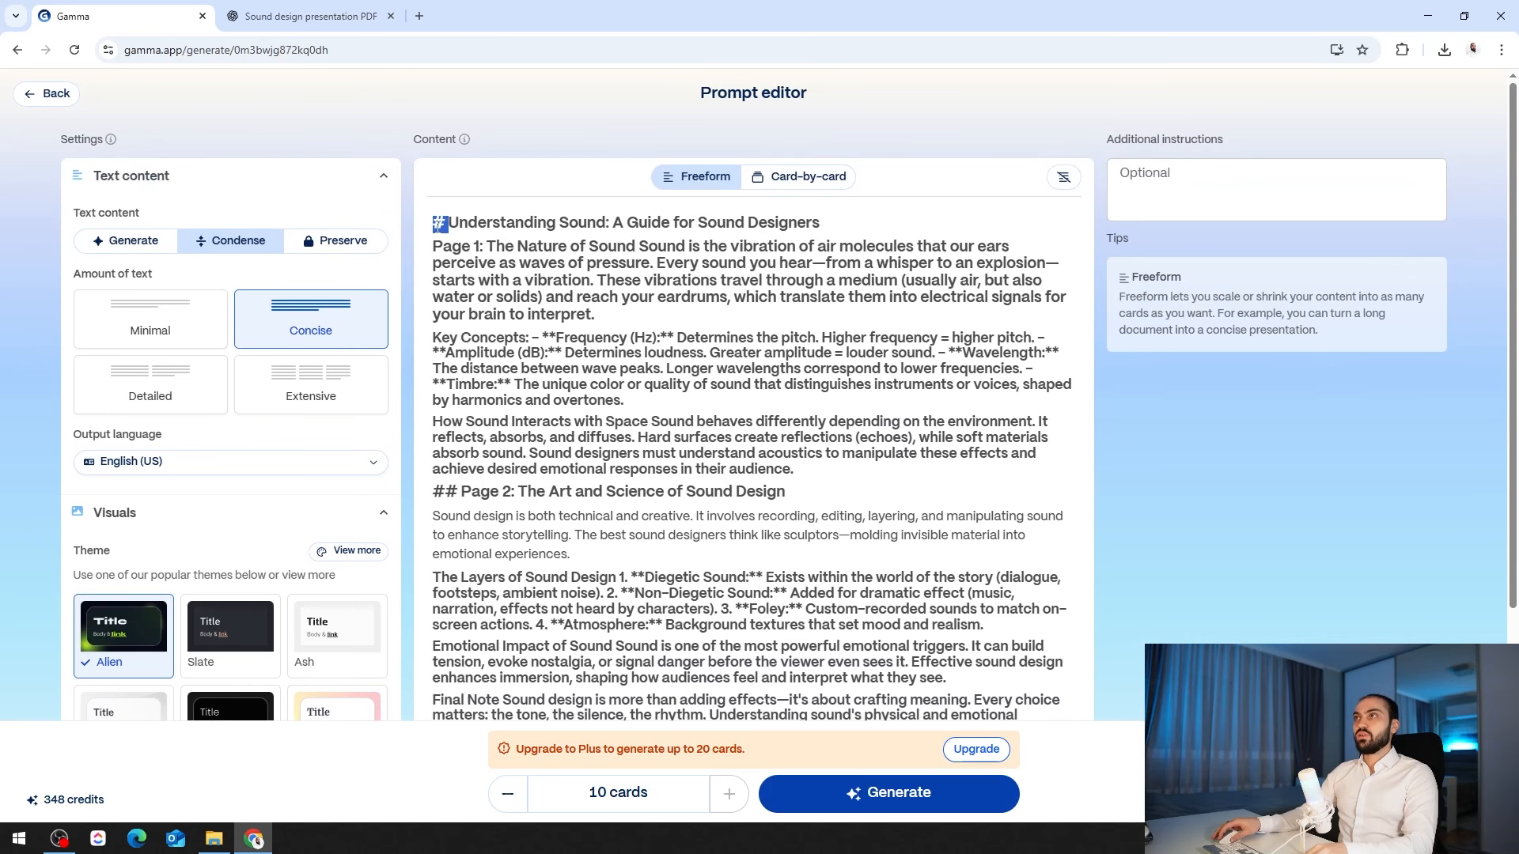
- Set the amount of text to Minimal and the card count to 6
scroll(616, 422, "down", 4)
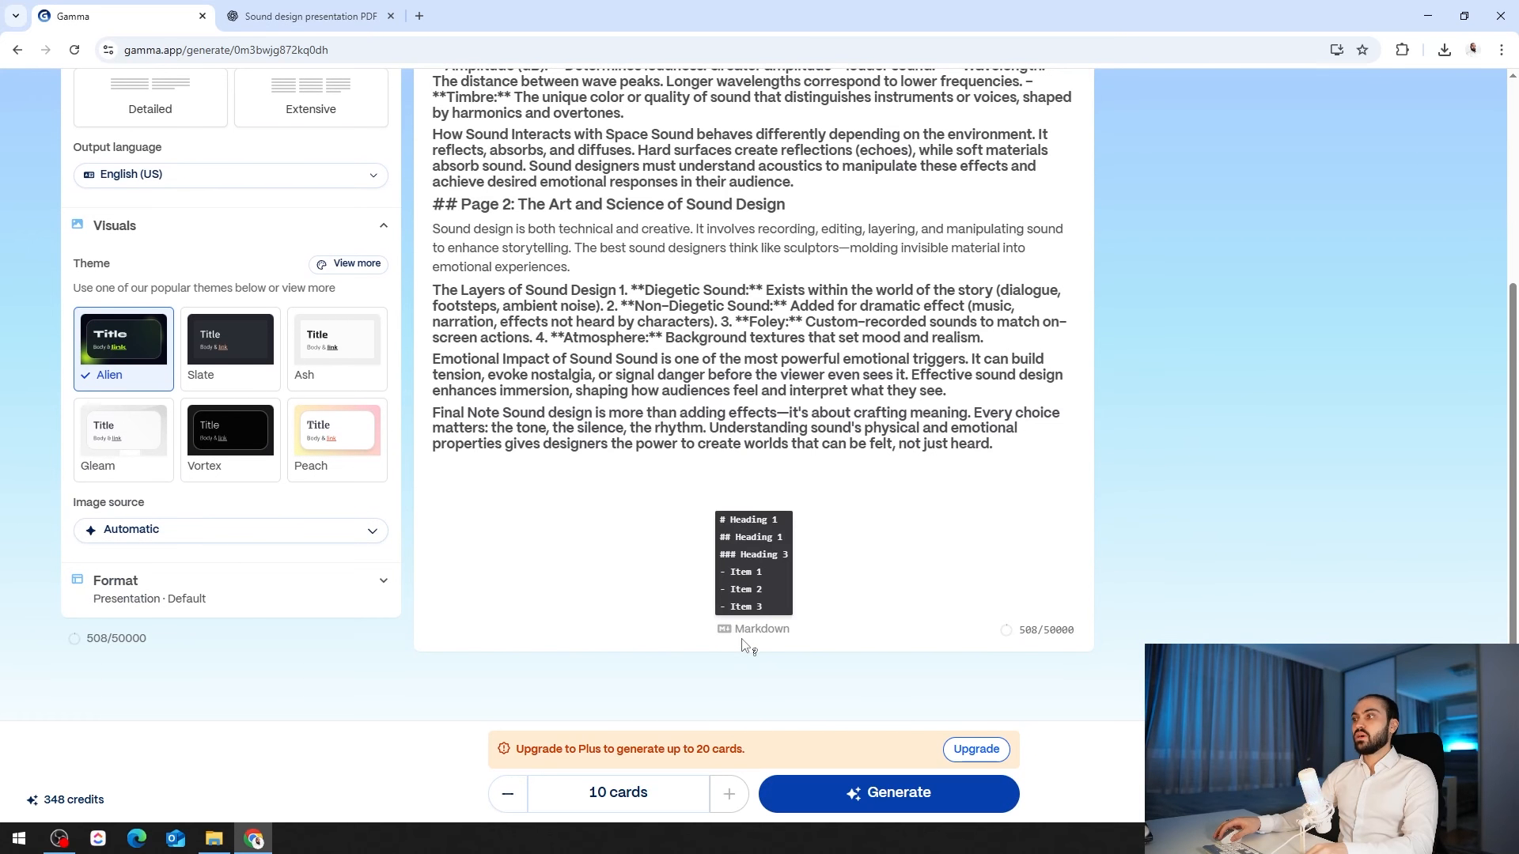
scroll(805, 599, "up", 4)
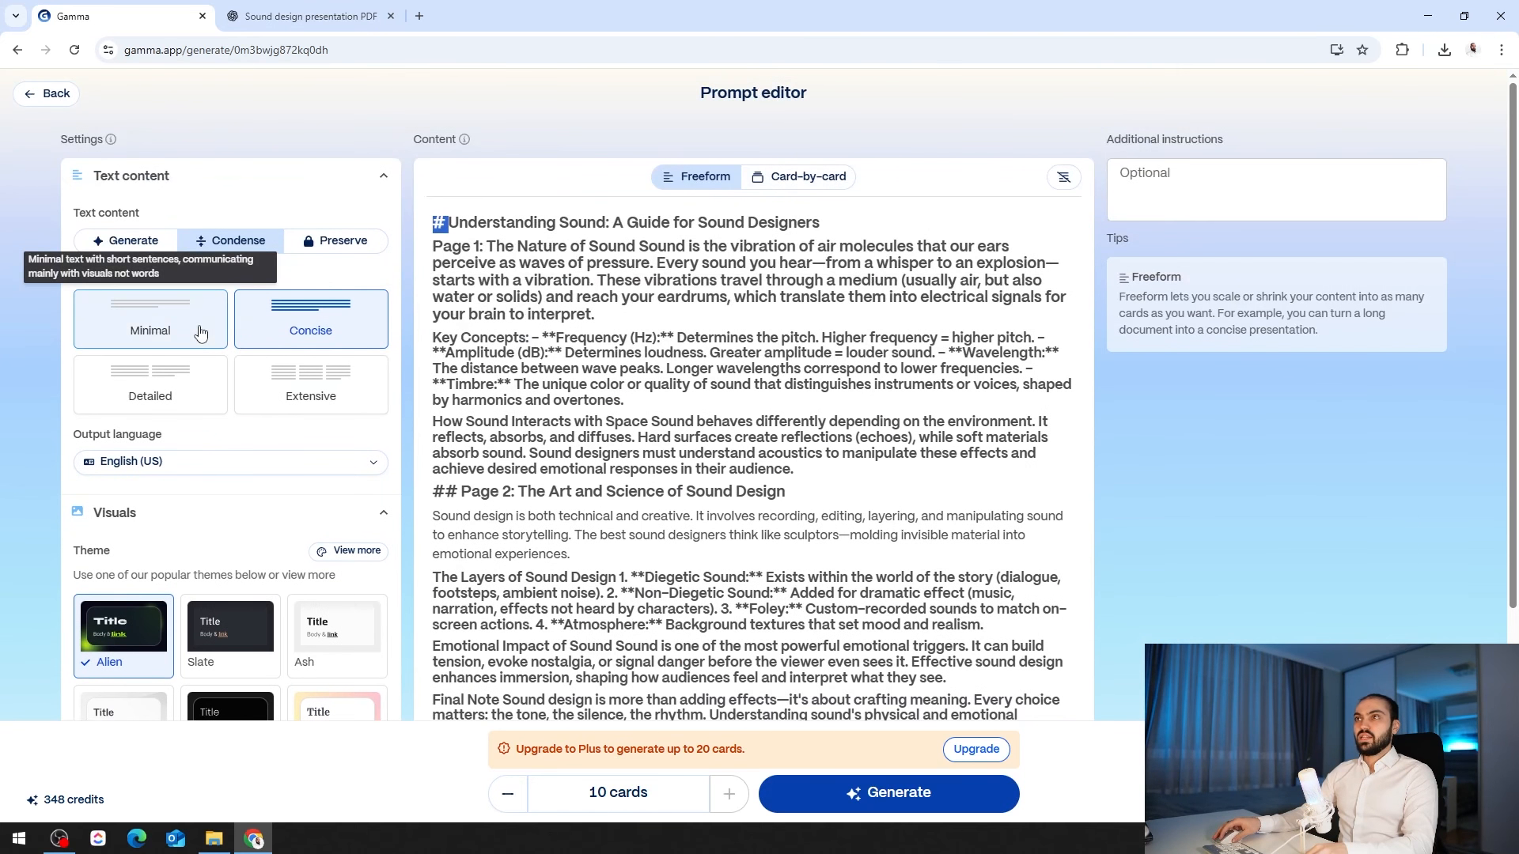
left_click(186, 325)
left_click(510, 799)
left_click(514, 802)
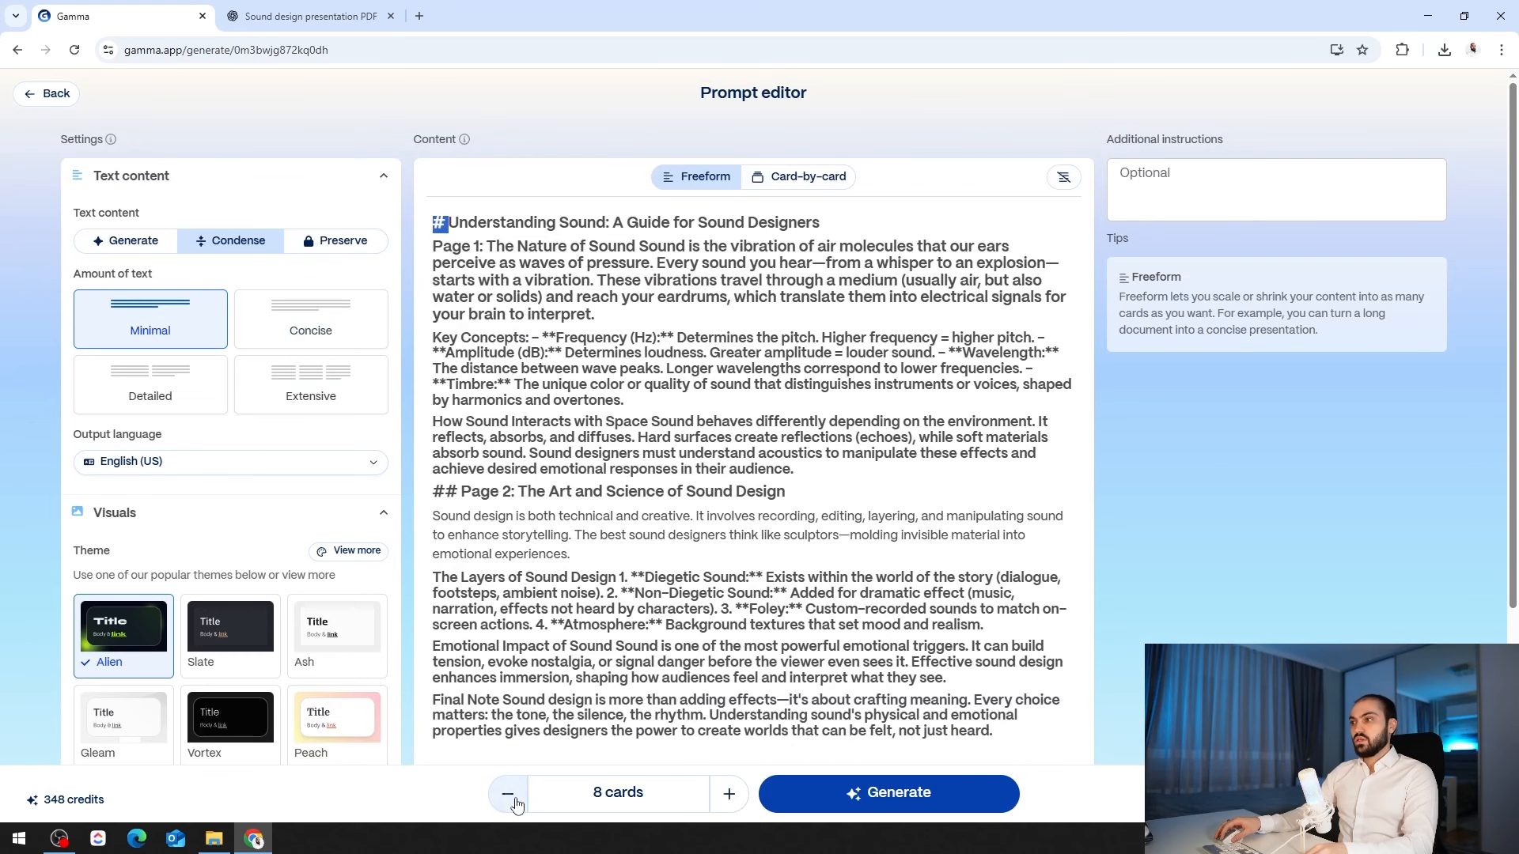
left_click(514, 802)
left_click(729, 809)
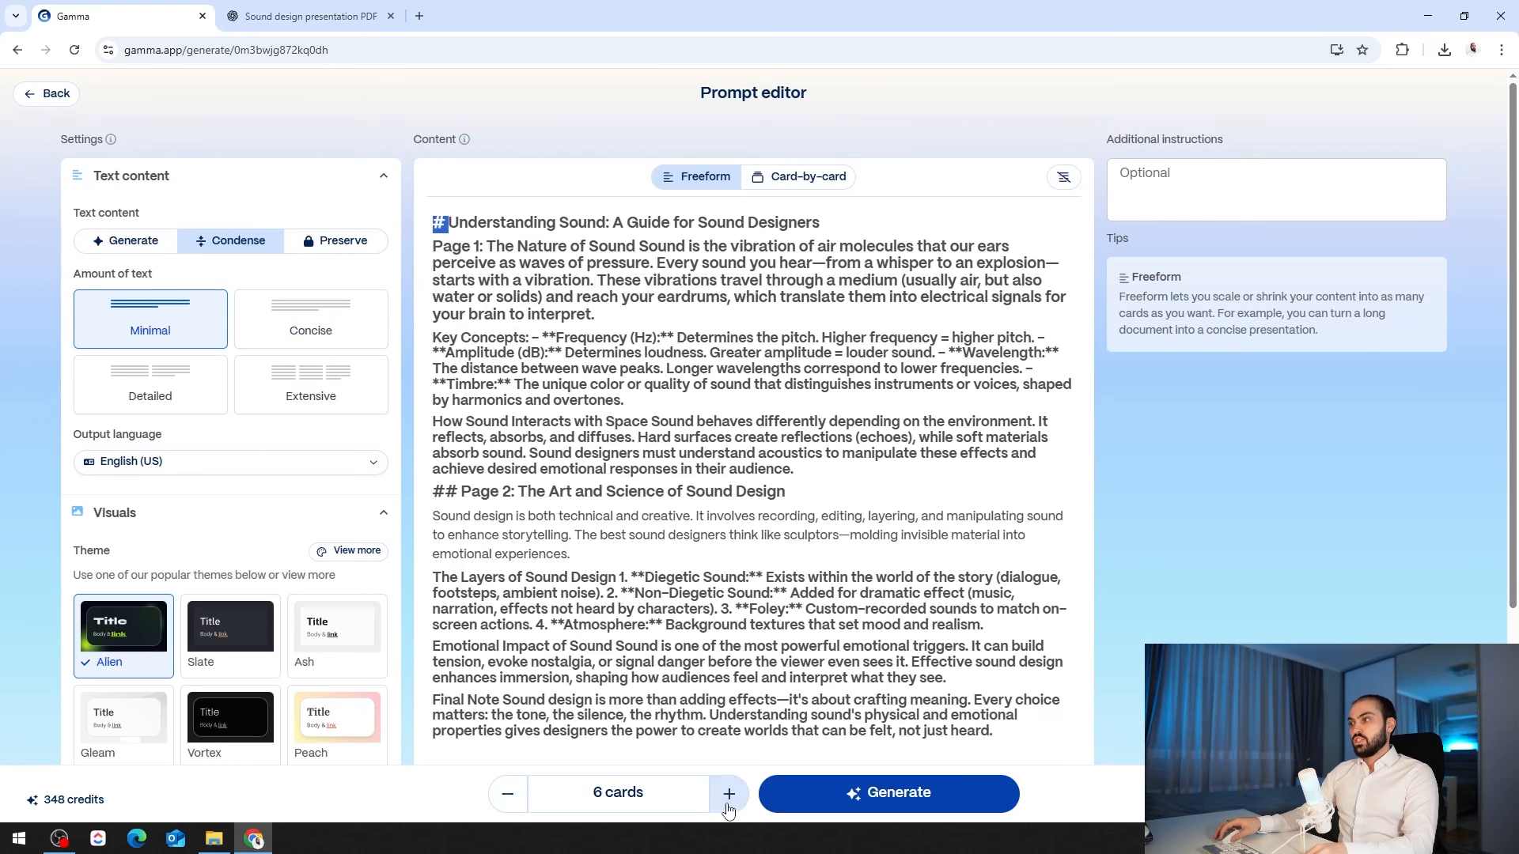
- Apply the Peach theme and generate the deck from the PDF
scroll(261, 540, "down", 3)
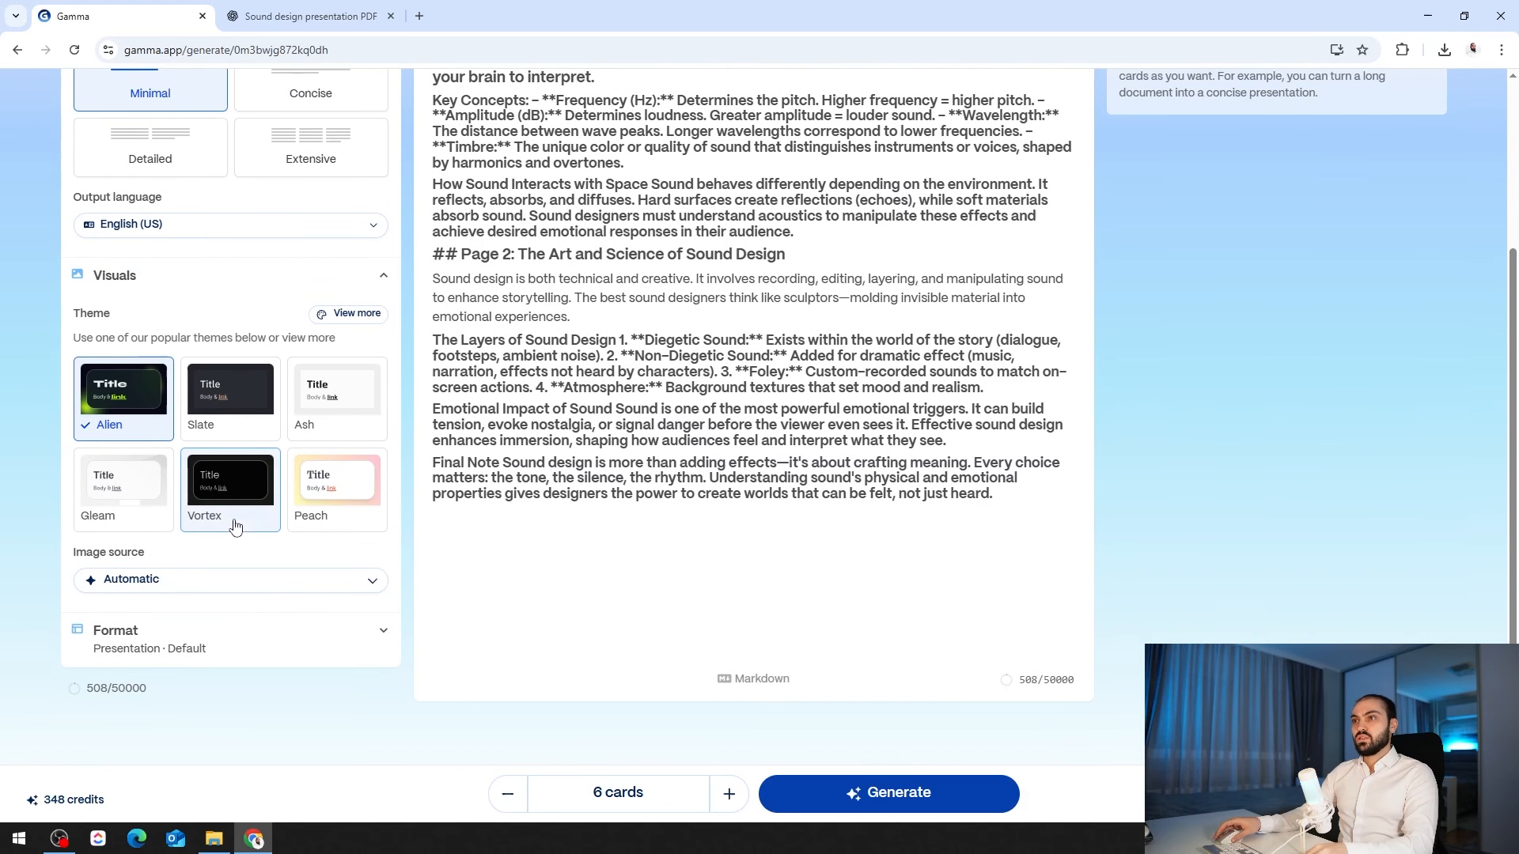
left_click(327, 484)
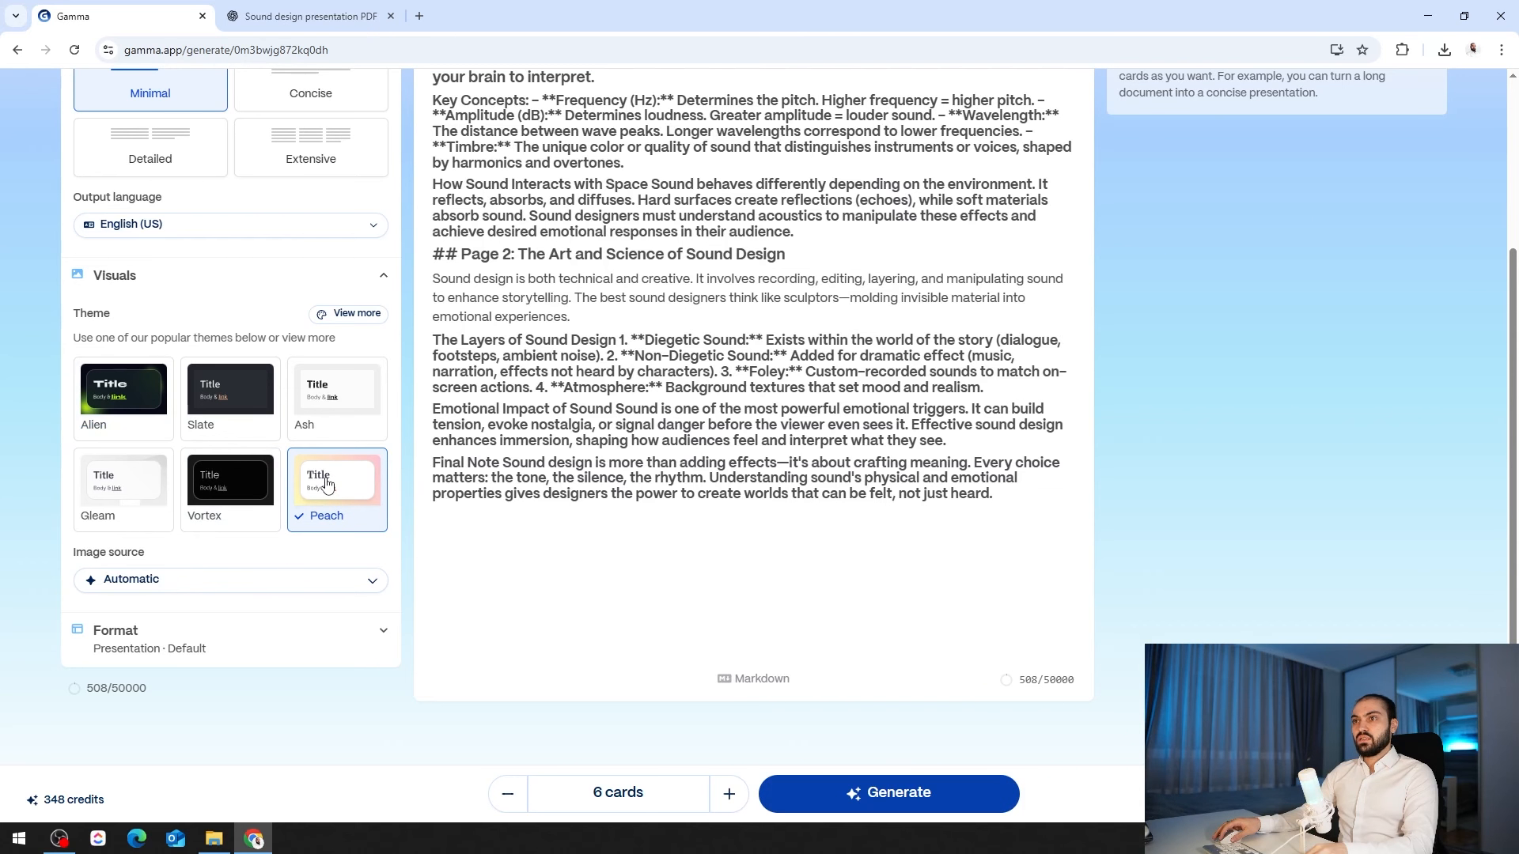
left_click(889, 802)
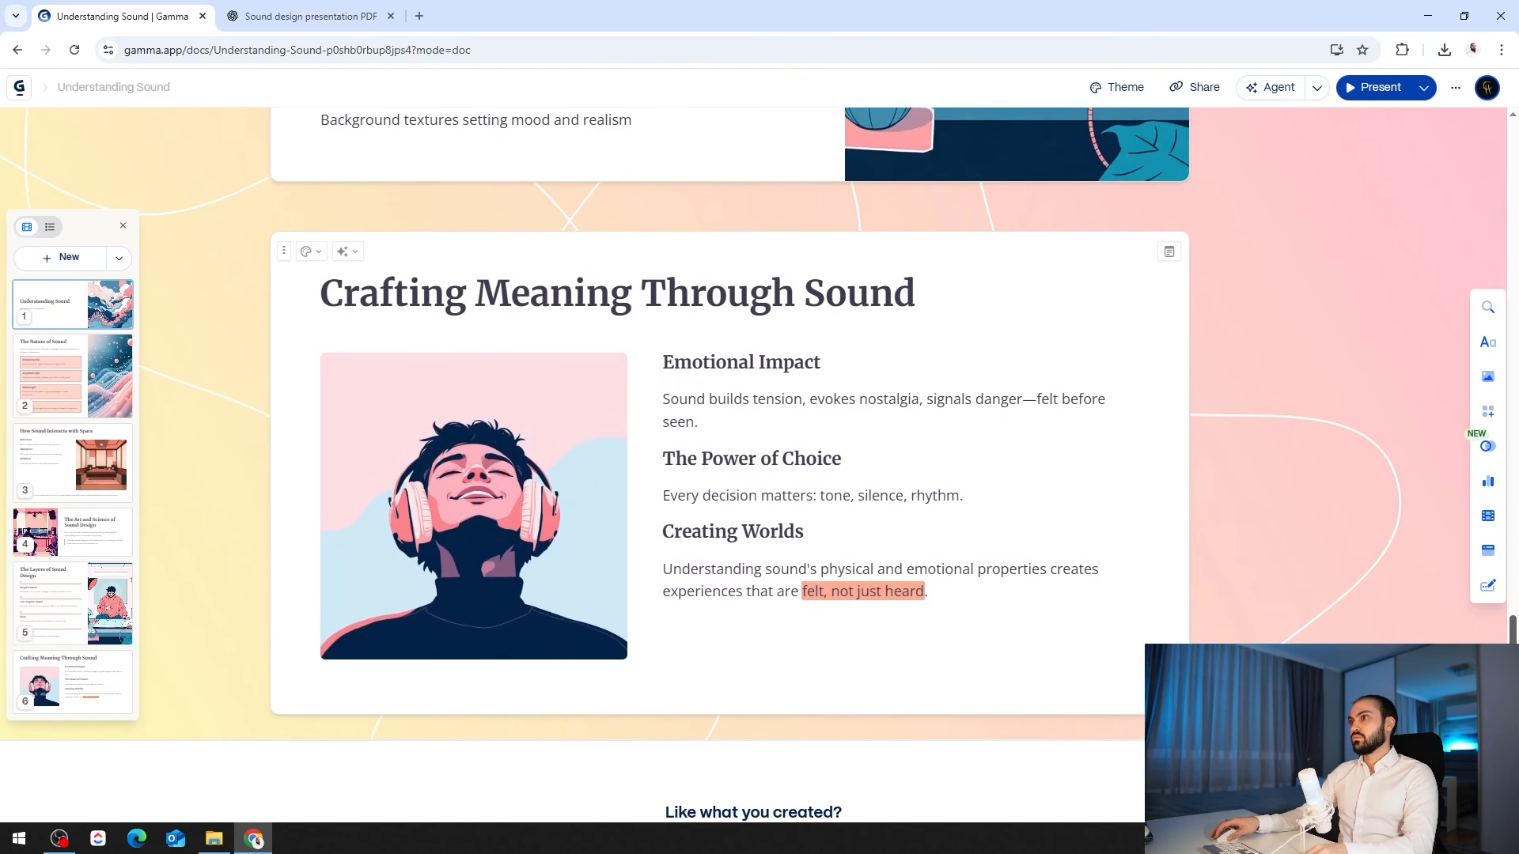
scroll(1515, 412, "up", 15)
scroll(1515, 412, "up", 15)
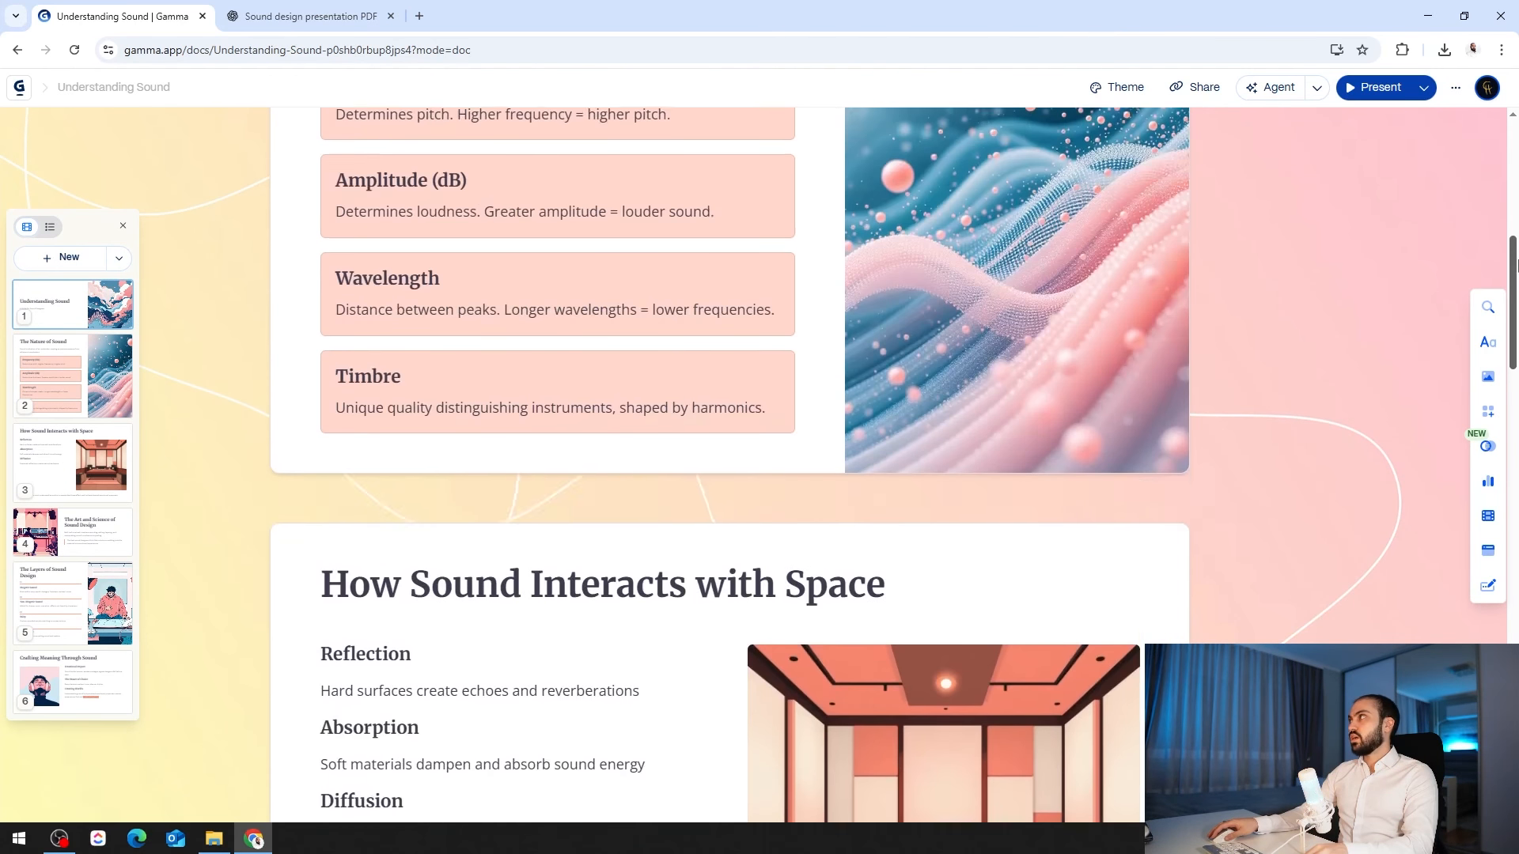
left_click(1369, 88)
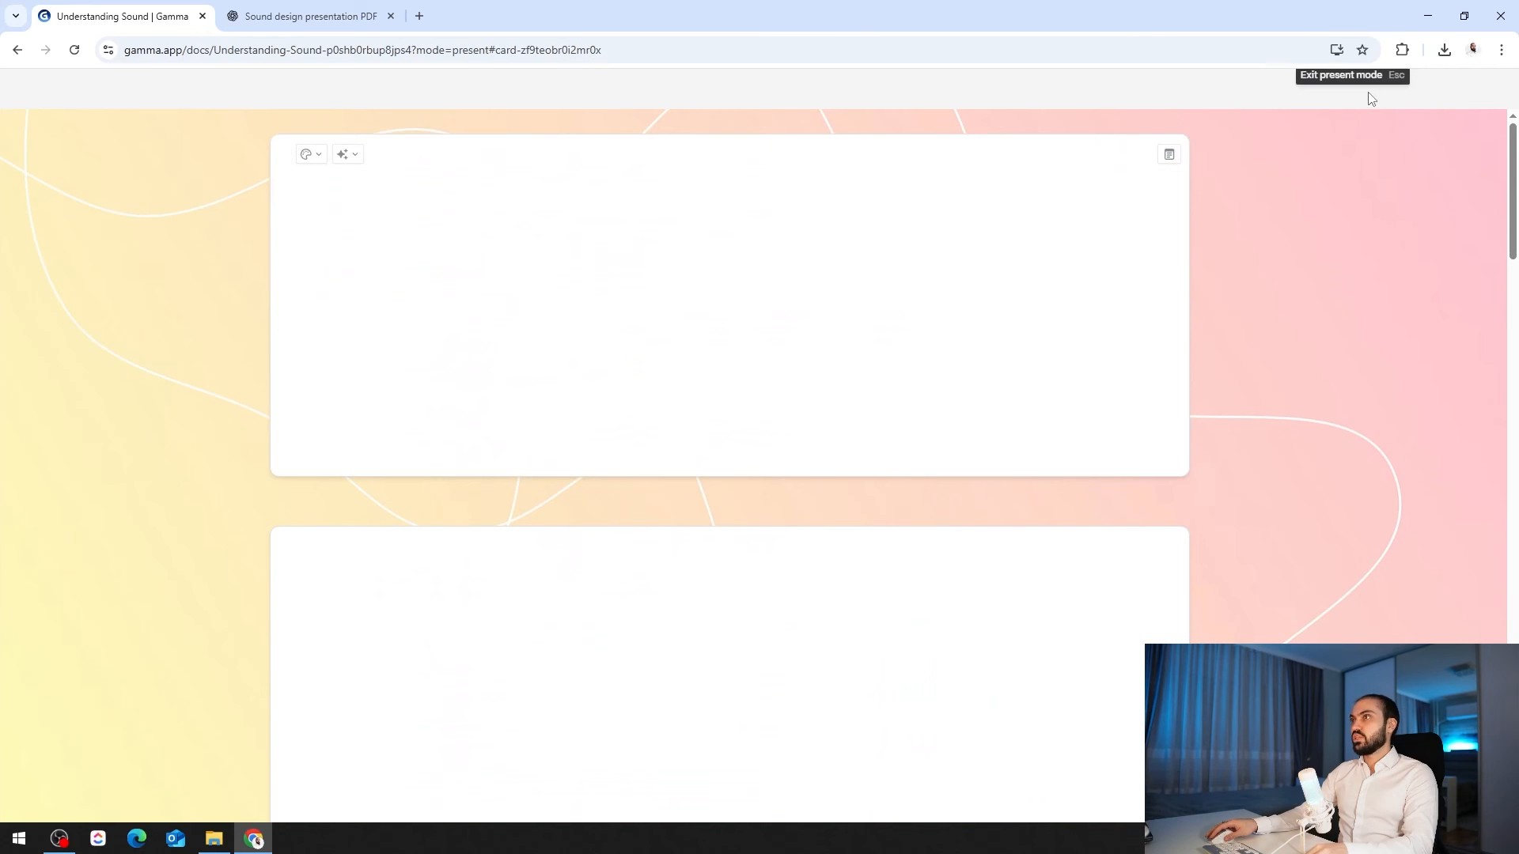
key("Right")
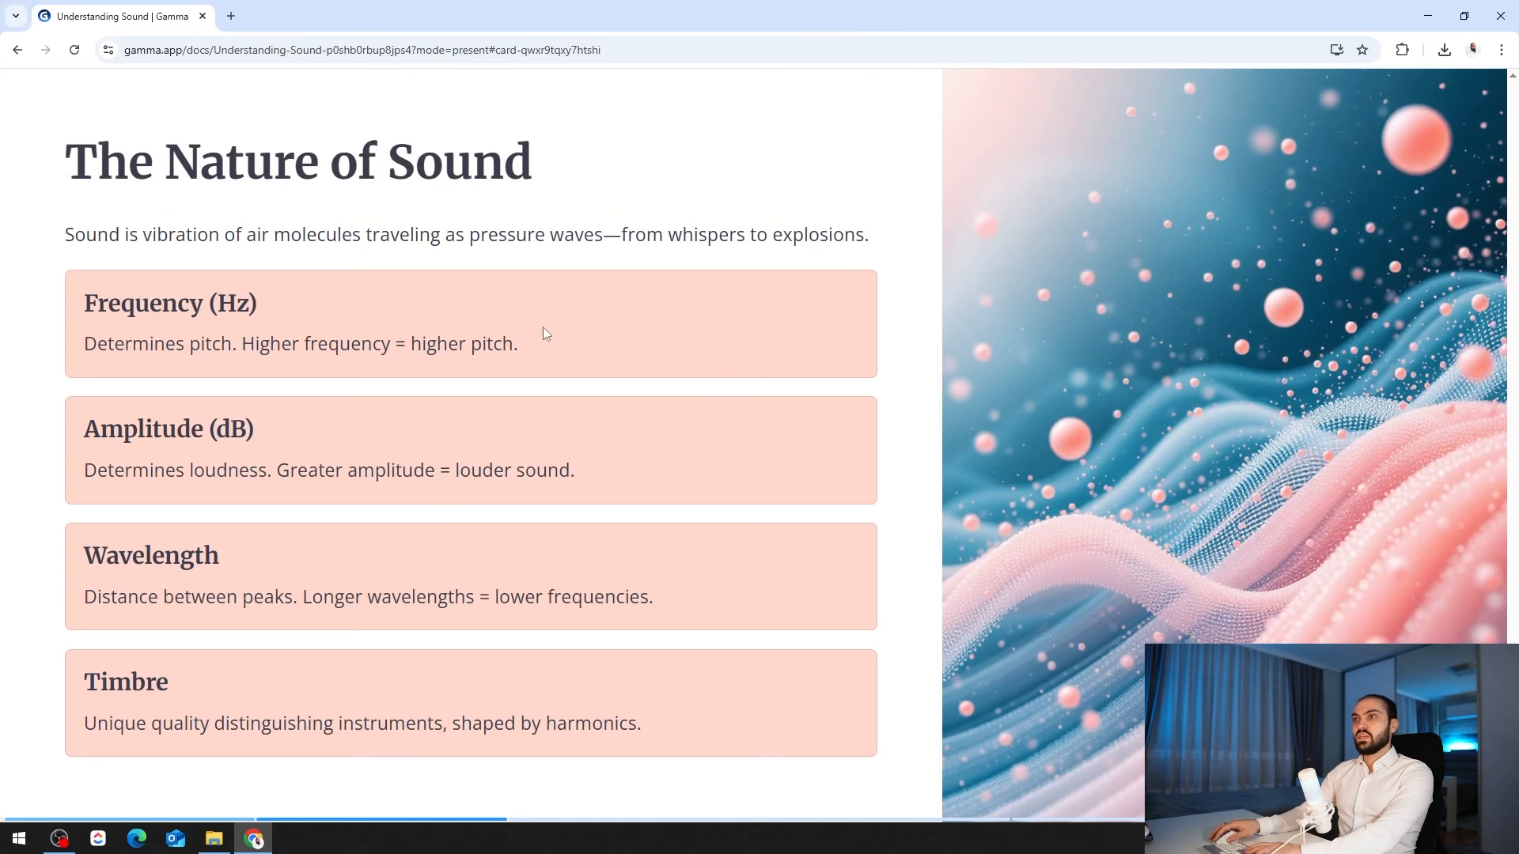
key("Right")
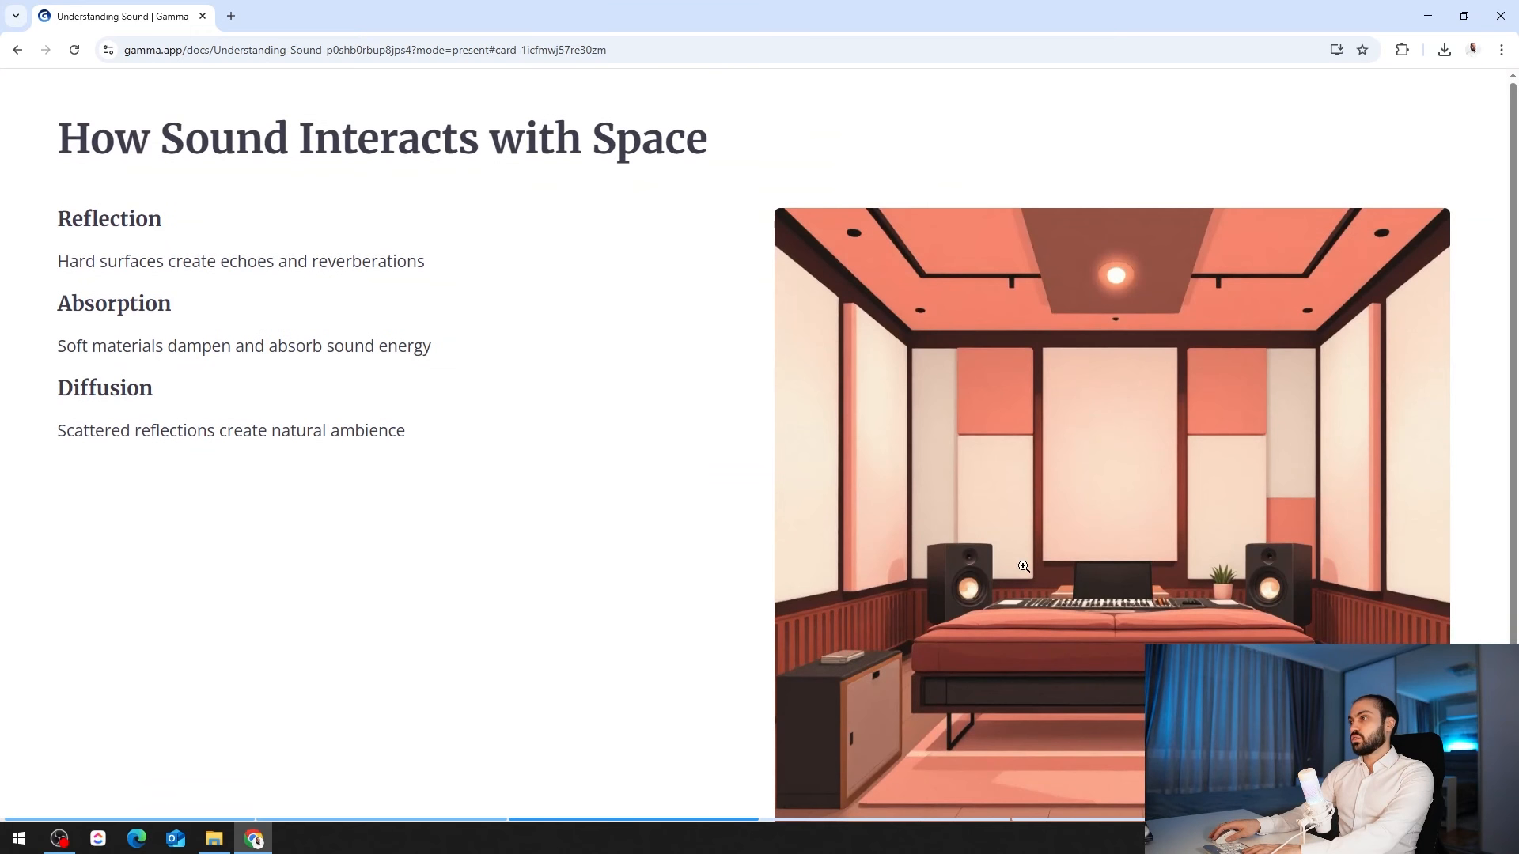
key("Right")
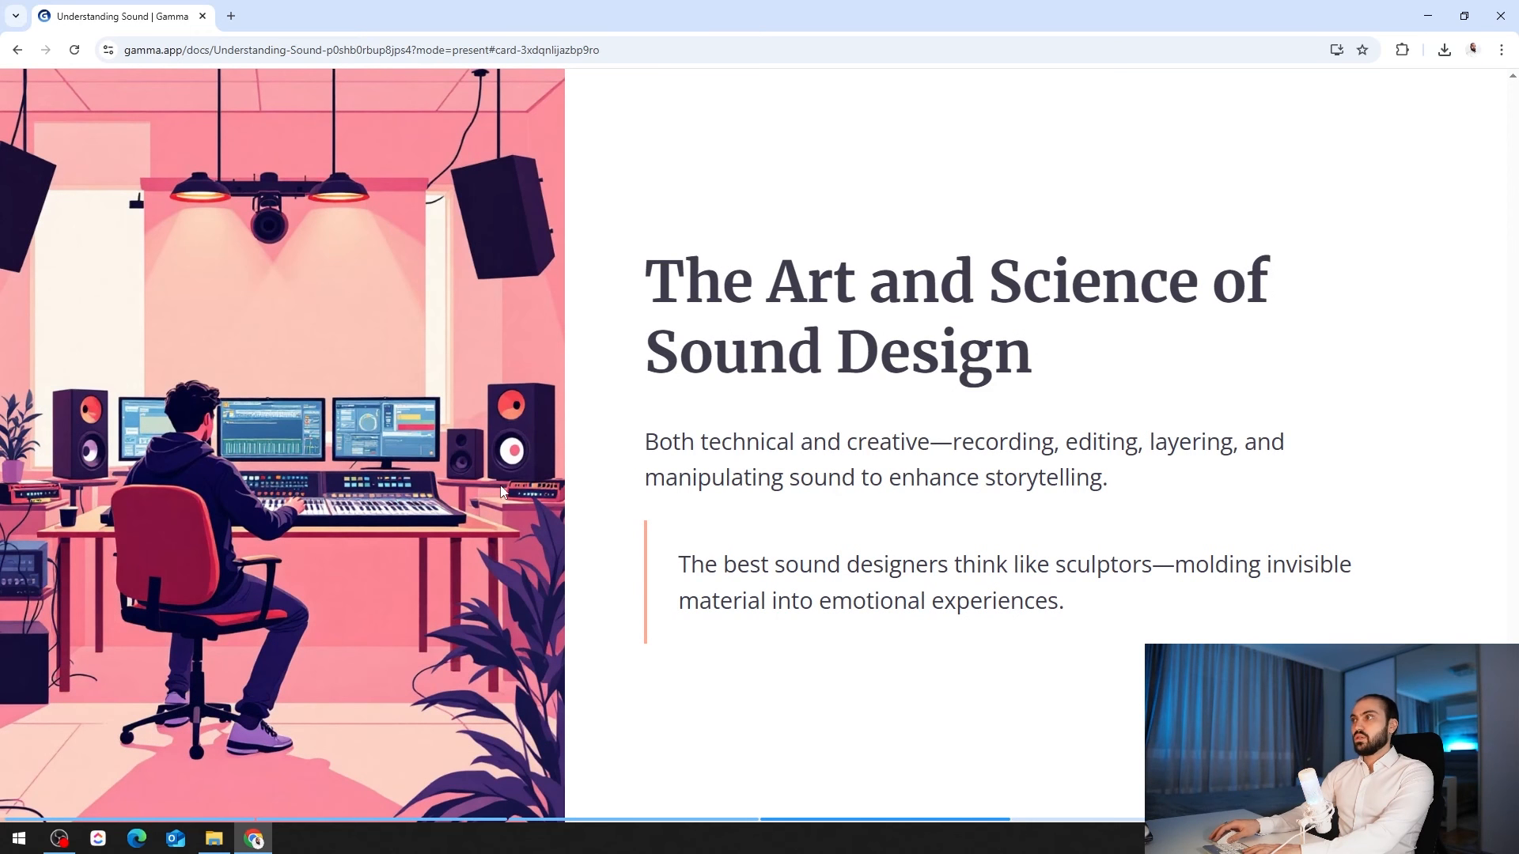
key("Right")
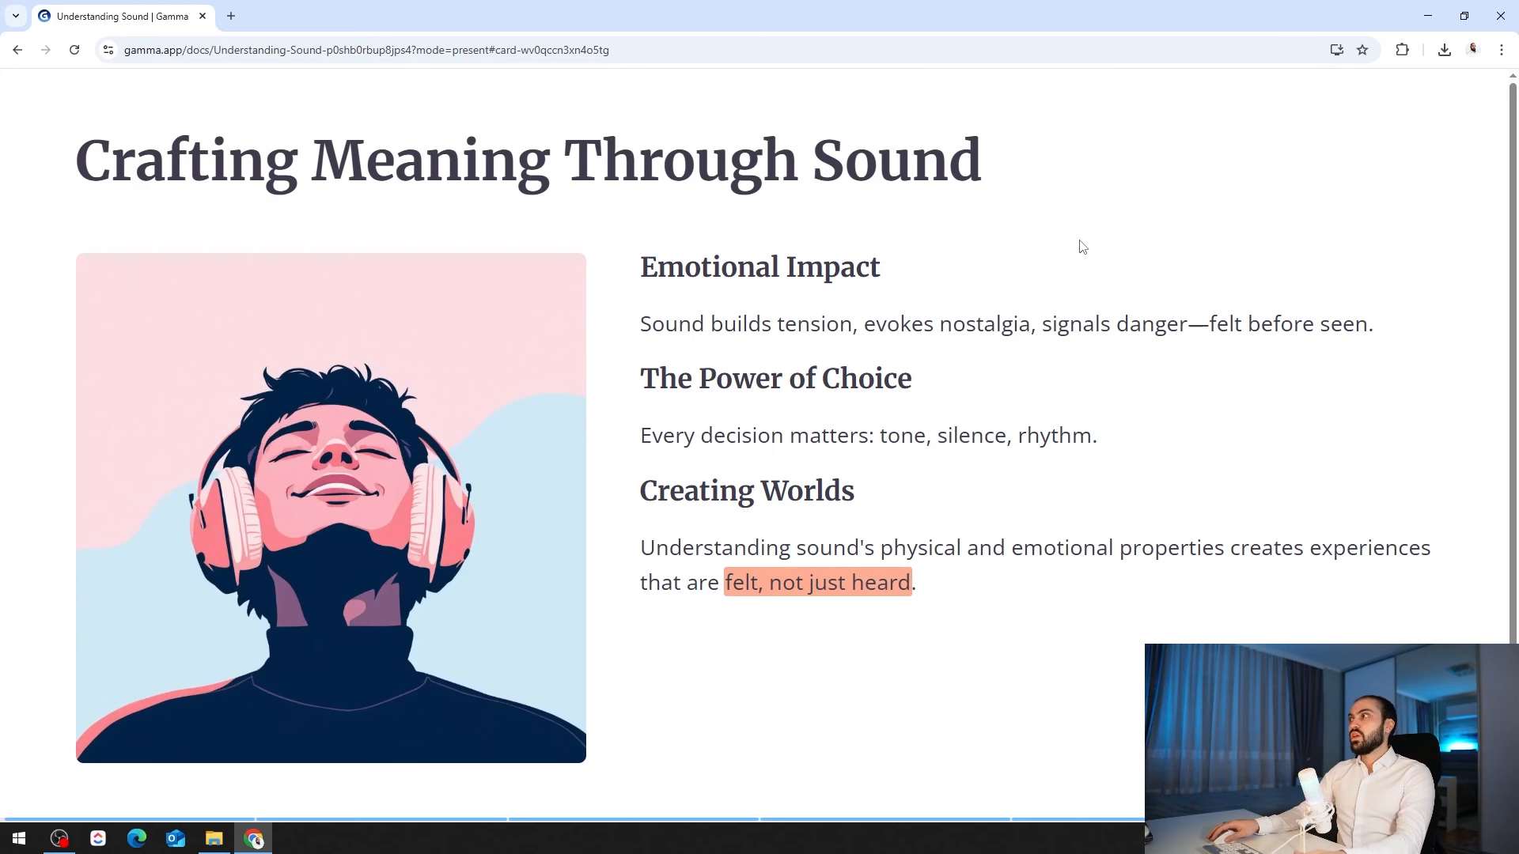
key("Escape")
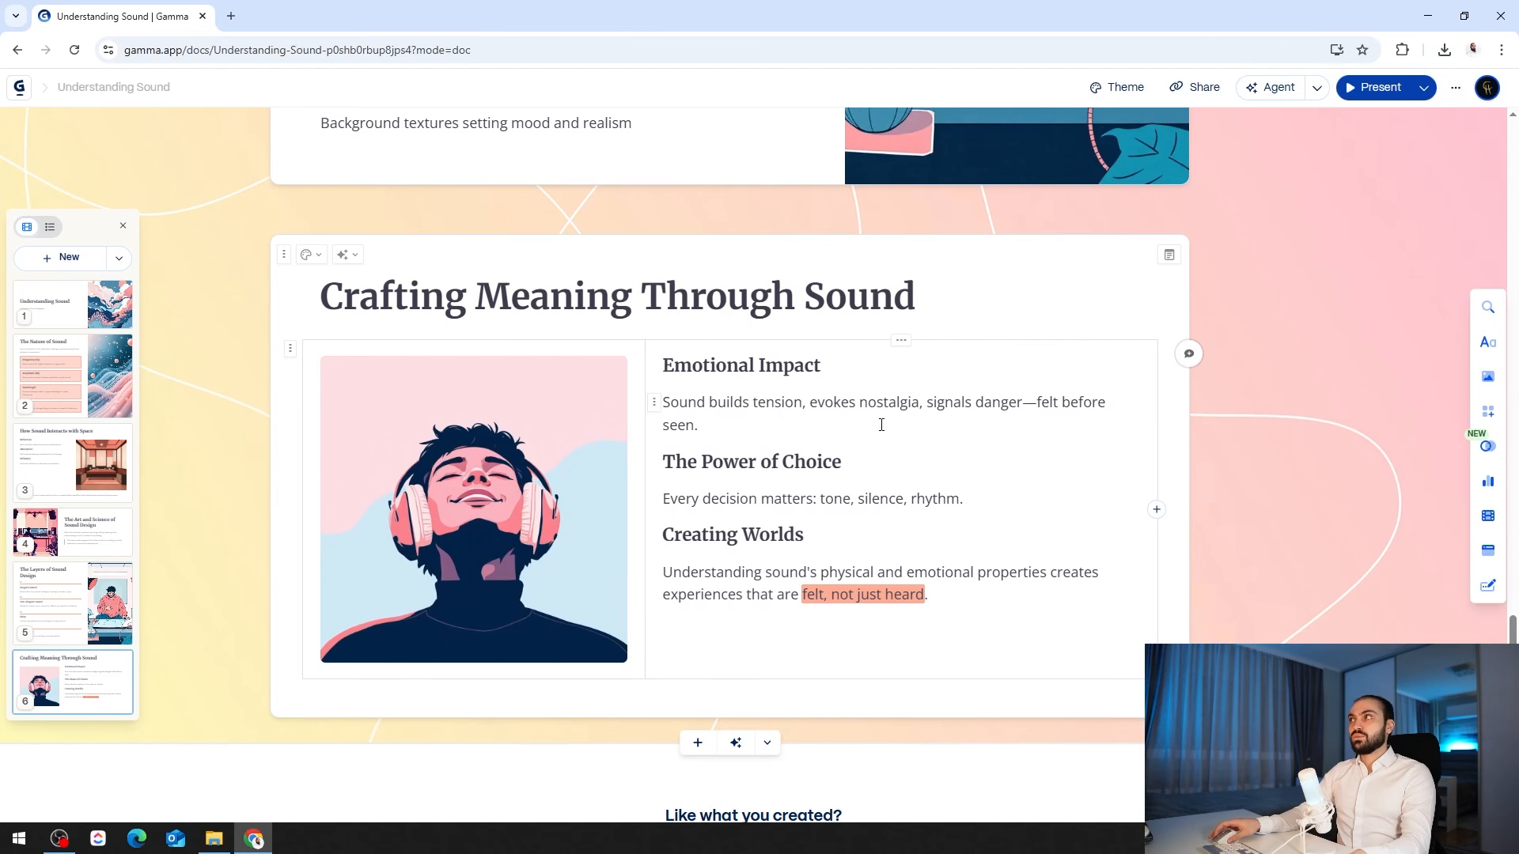
scroll(882, 424, "up", 7)
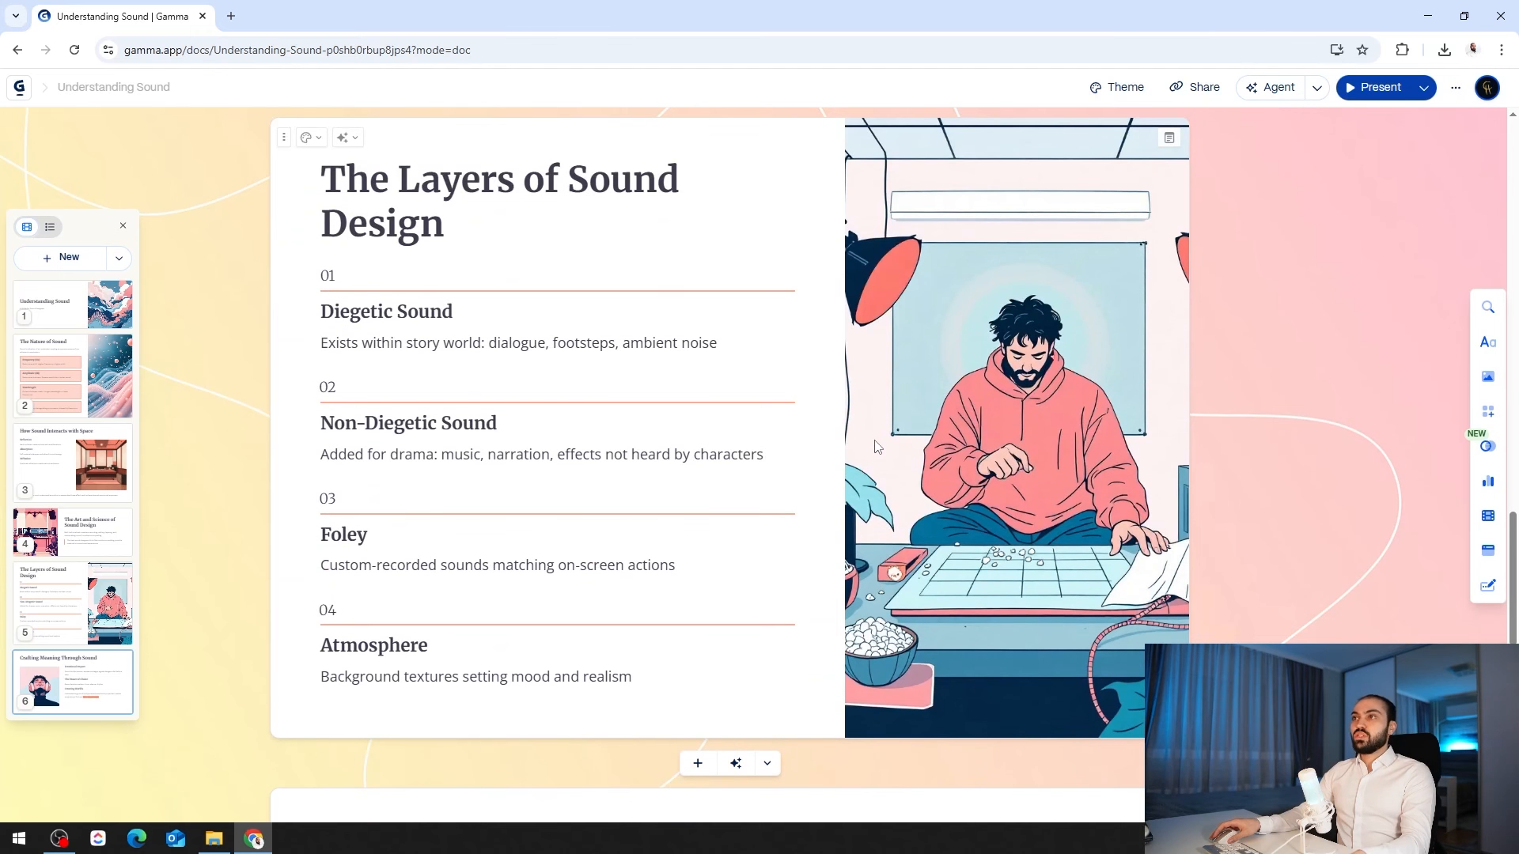
left_click(945, 337)
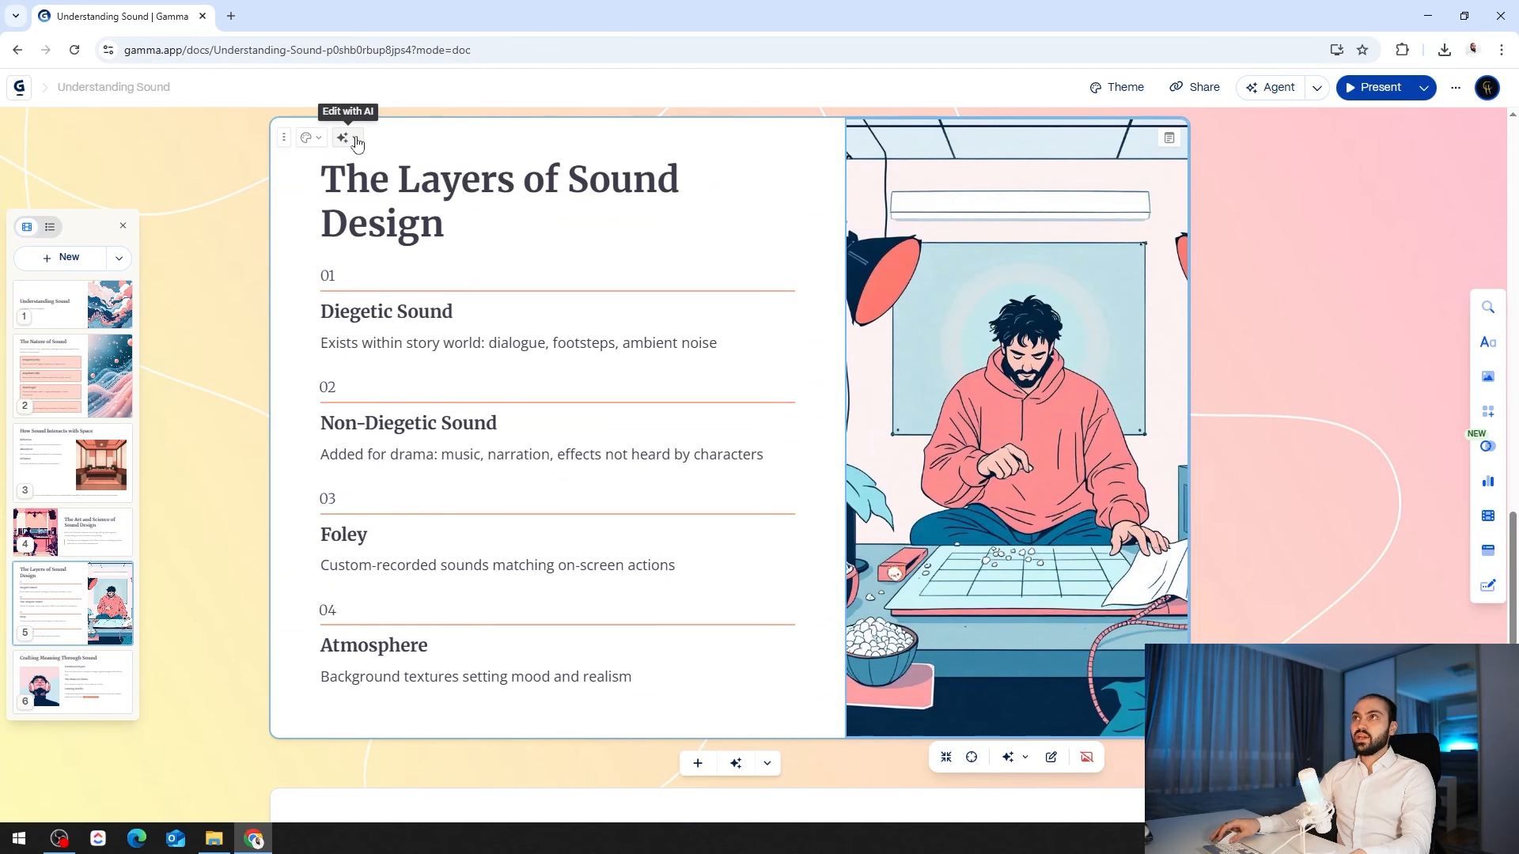
left_click(311, 139)
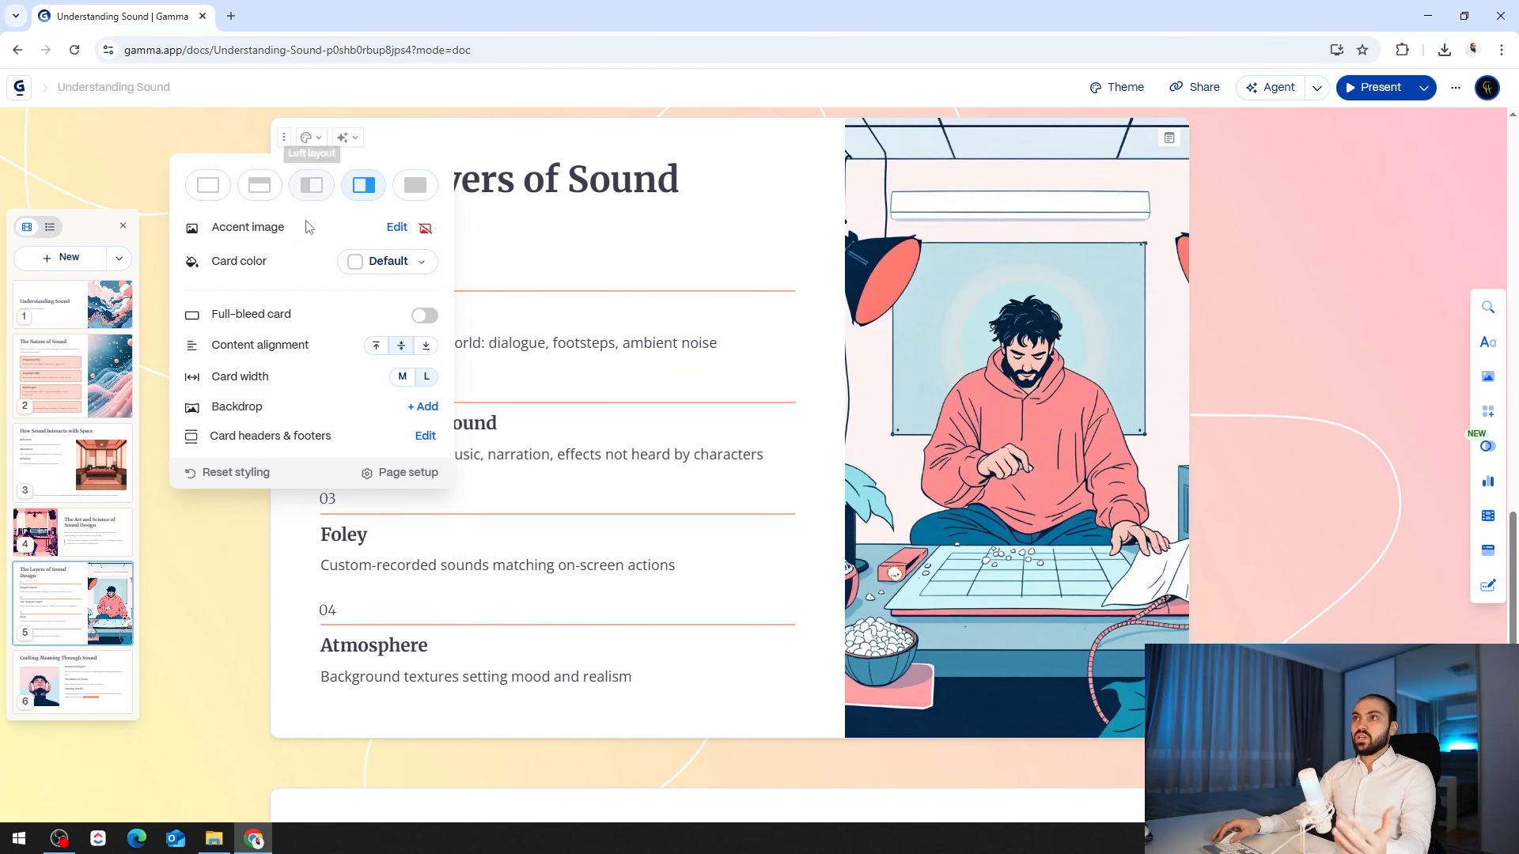
scroll(764, 373, "up", 15)
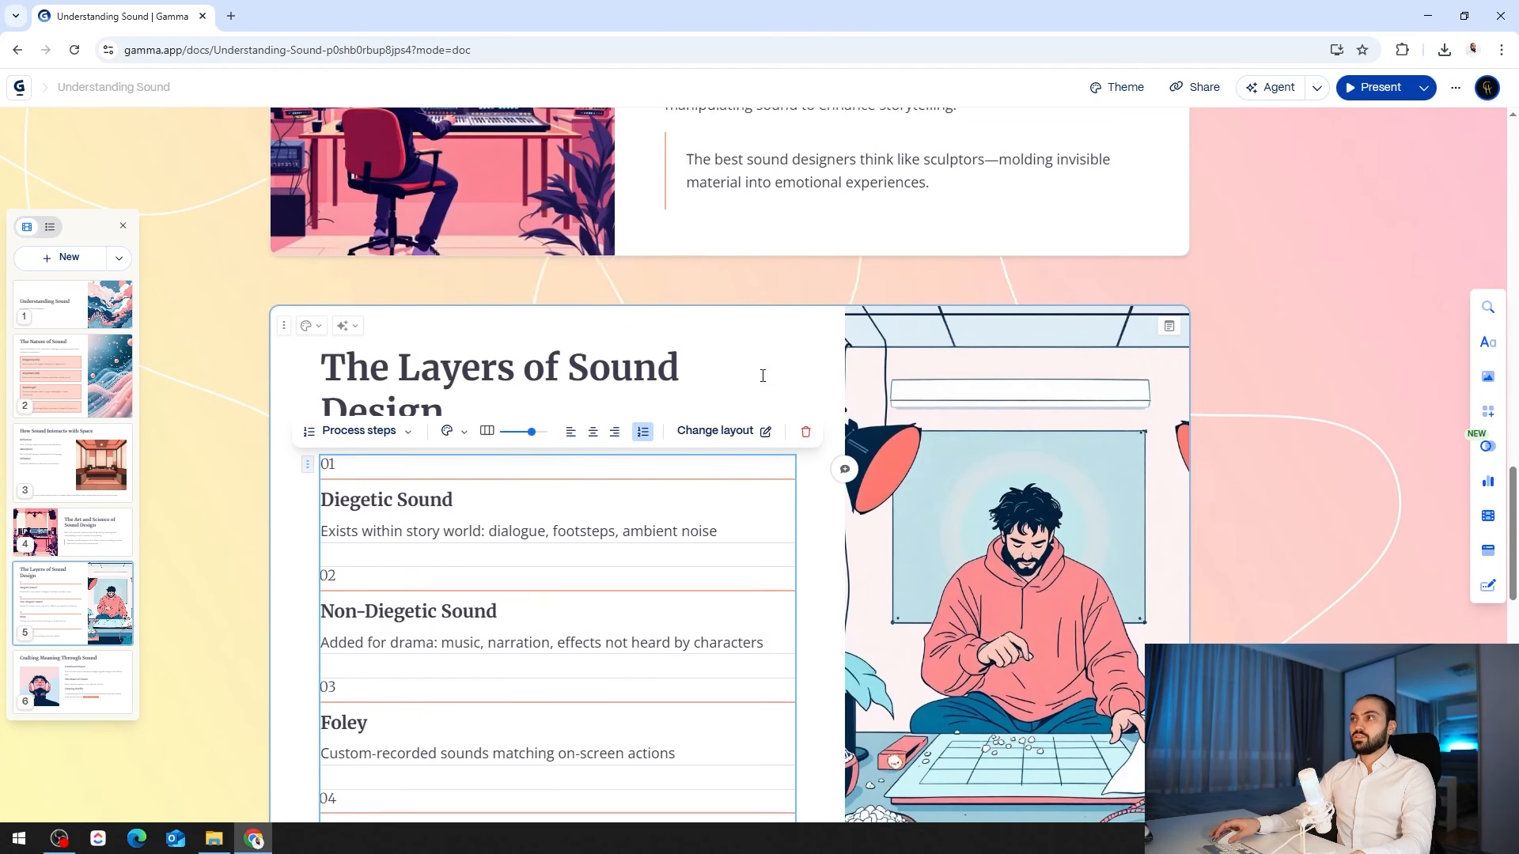
scroll(744, 384, "up", 15)
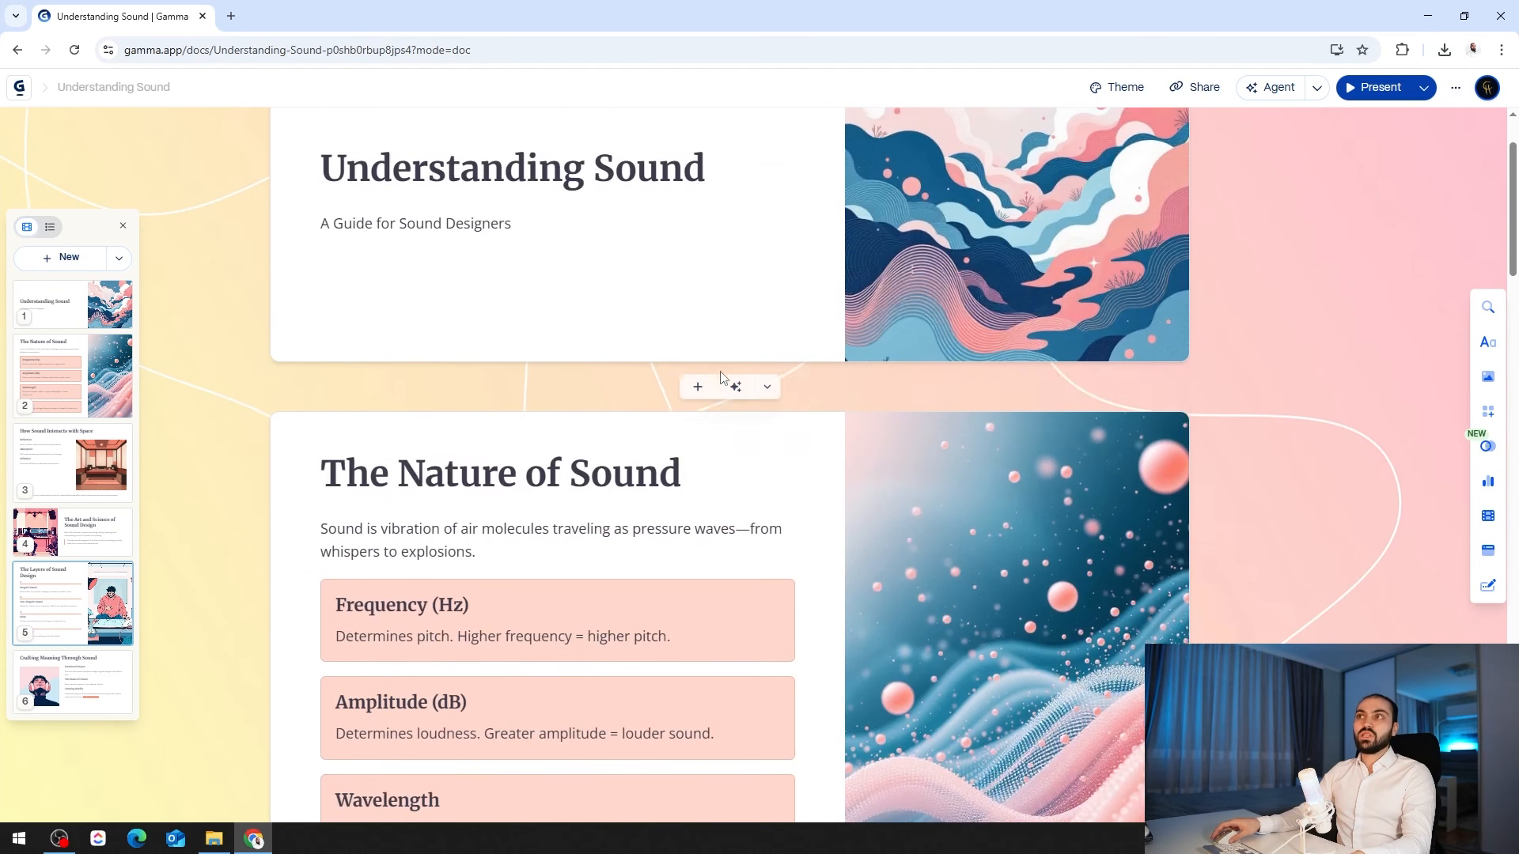